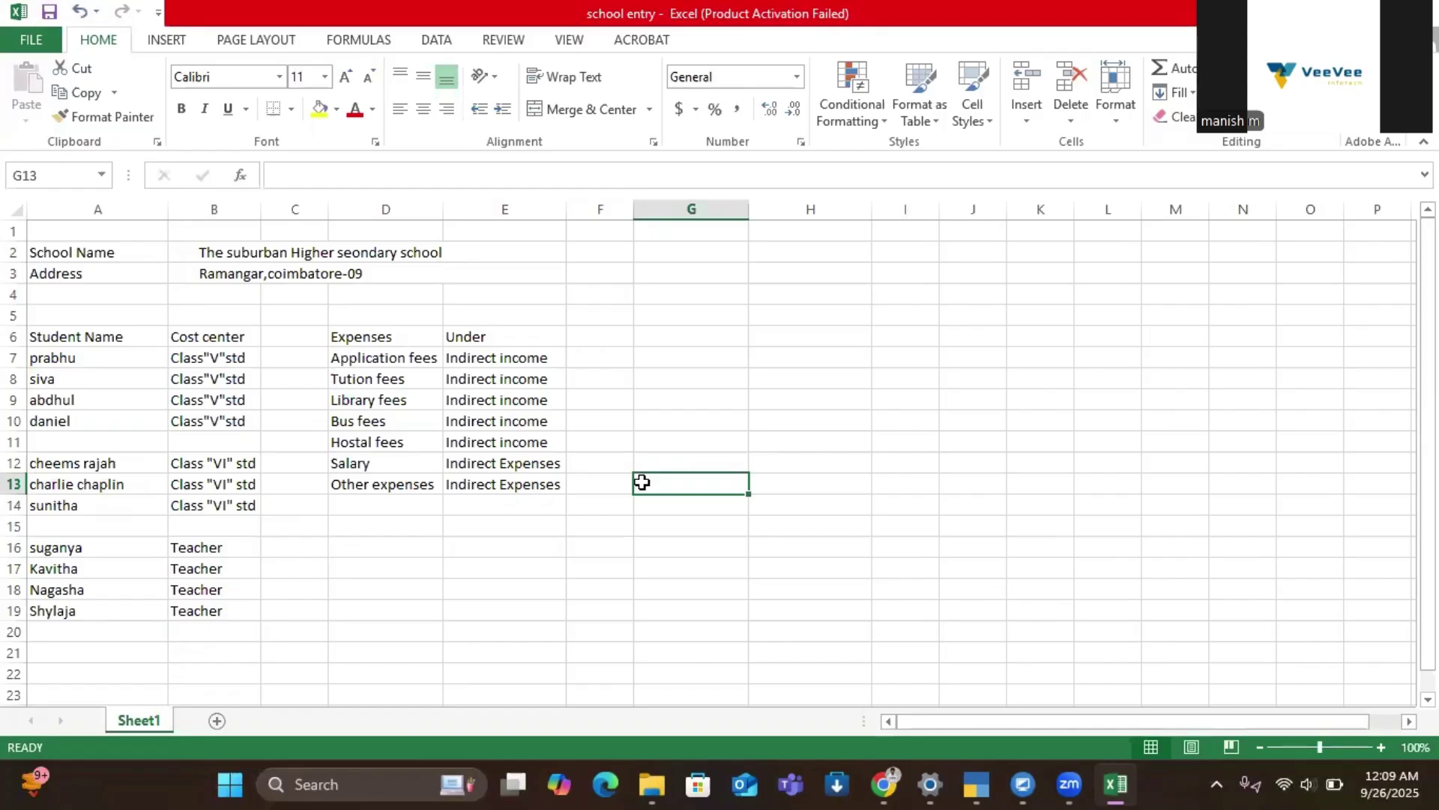
Step: Copy the school name from cell B2 of the Excel sheet into TallyPrime's company name and keep it as the mailing name
{"action": "left_click", "coordinate": [270, 256]}
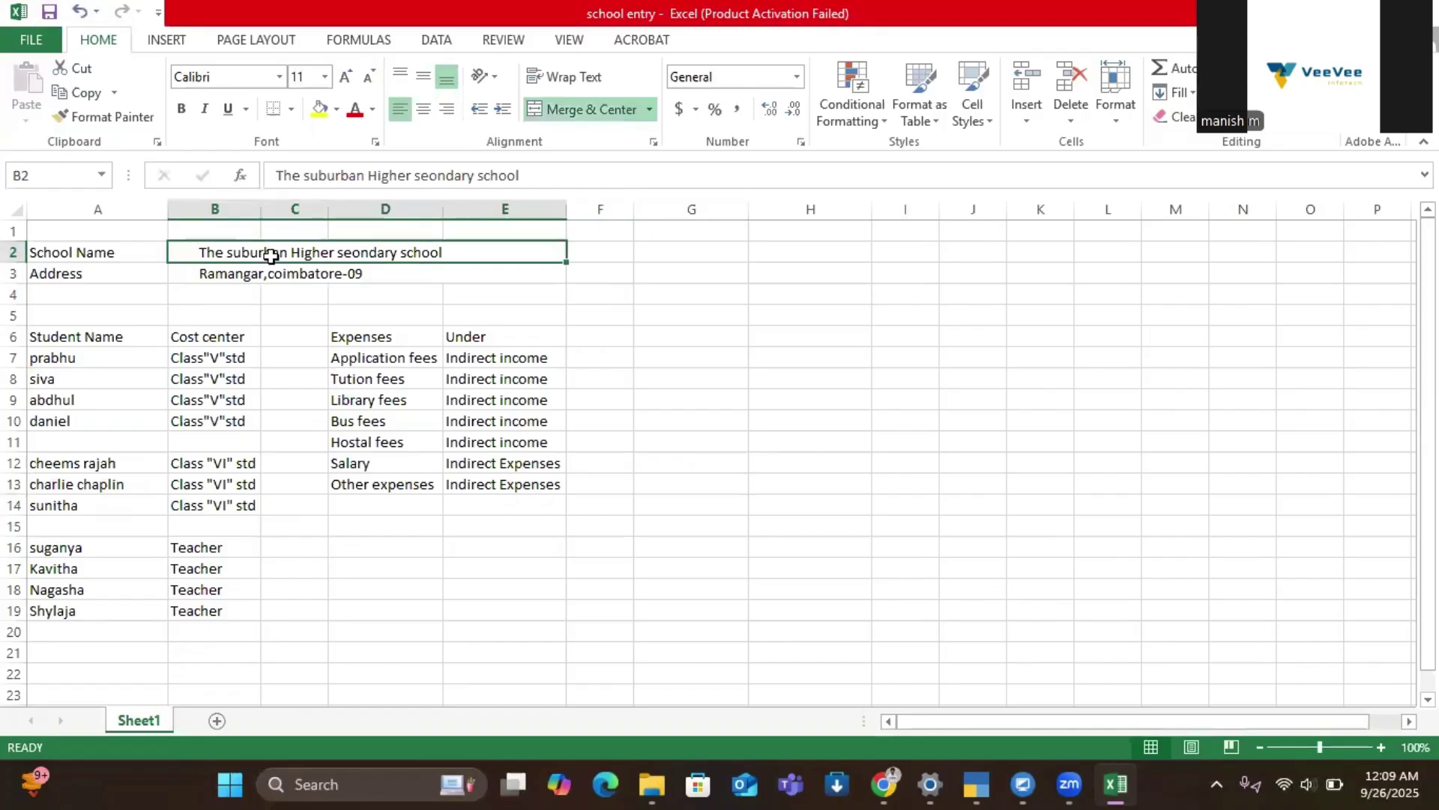
{"action": "key", "text": "ctrl+c"}
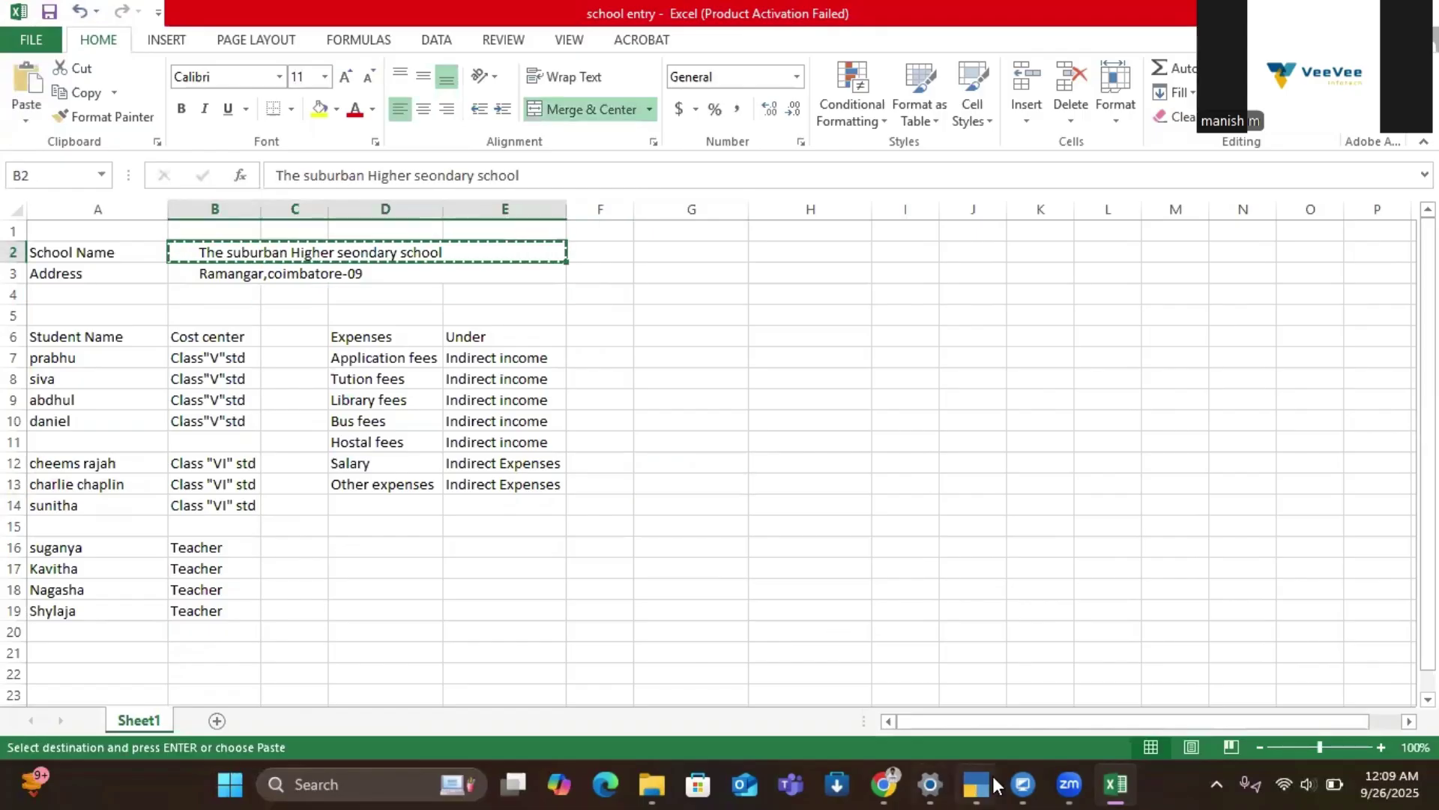
{"action": "left_click", "coordinate": [995, 784]}
{"action": "key", "text": "ctrl"}
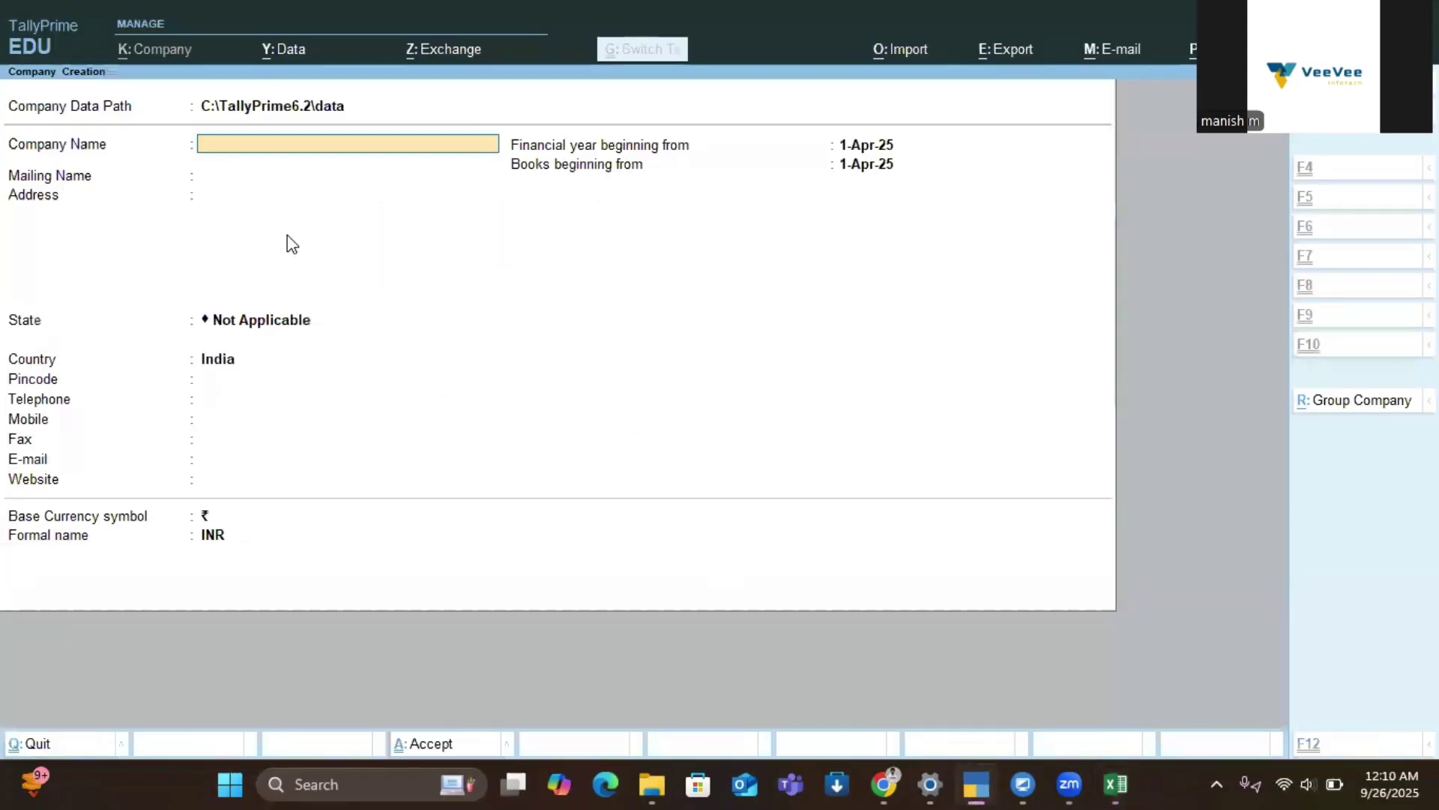
{"action": "key", "text": "ctrl+v"}
{"action": "key", "text": "Return"}
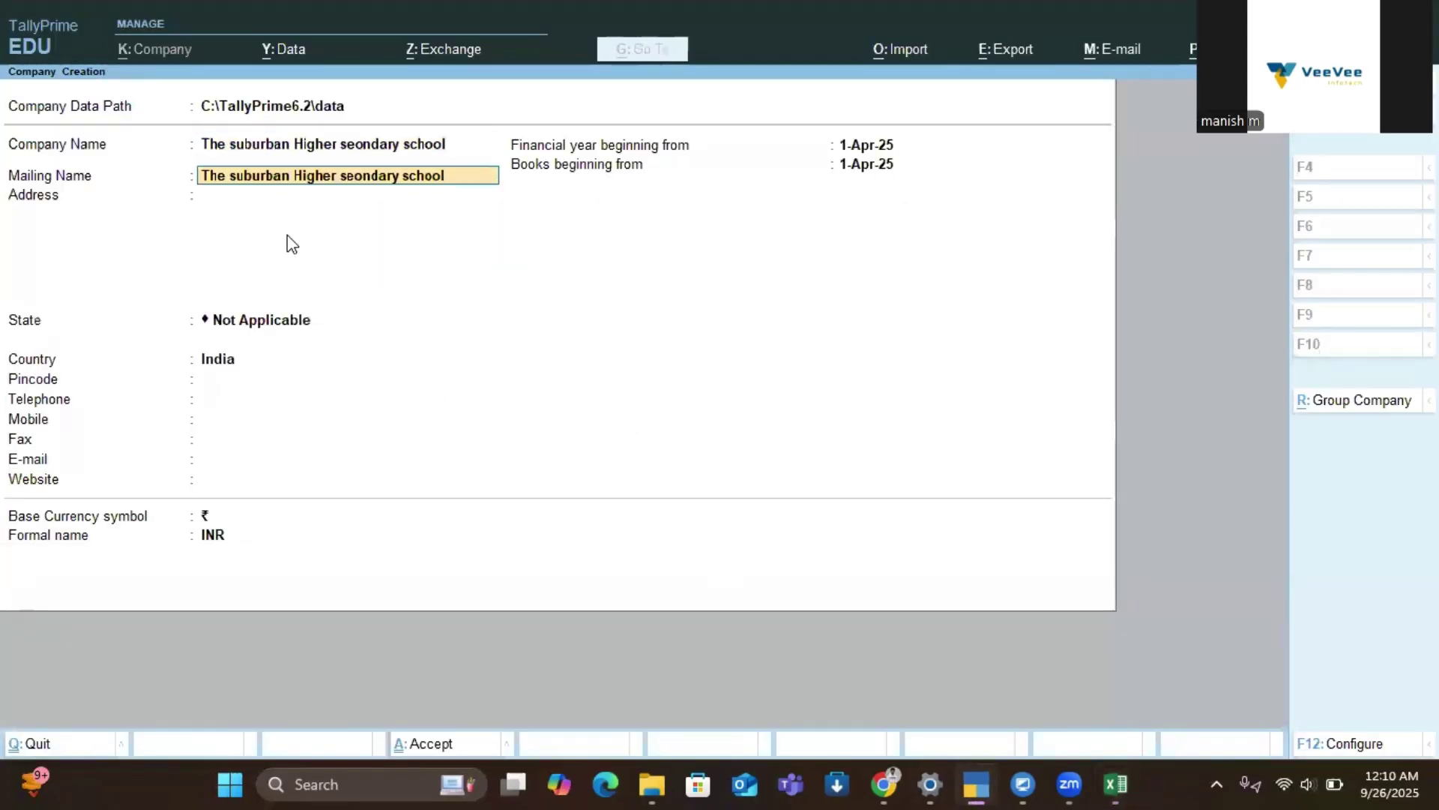
{"action": "key", "text": "Return"}
Step: Copy the school's address from cell B3 of the Excel sheet into the company's address in TallyPrime
{"action": "key", "text": "alt+Tab"}
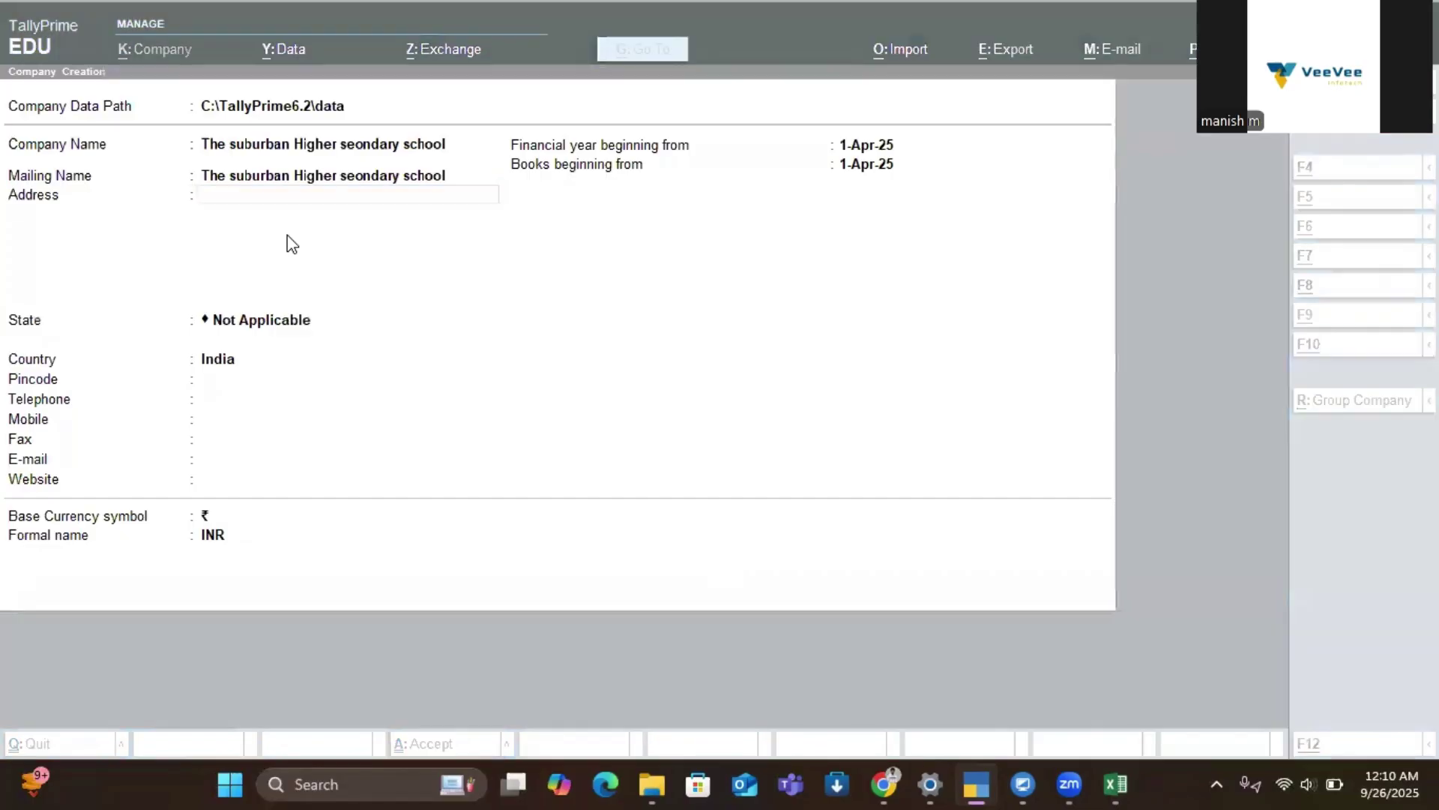
{"action": "key", "text": "Down"}
{"action": "key", "text": "ctrl+c"}
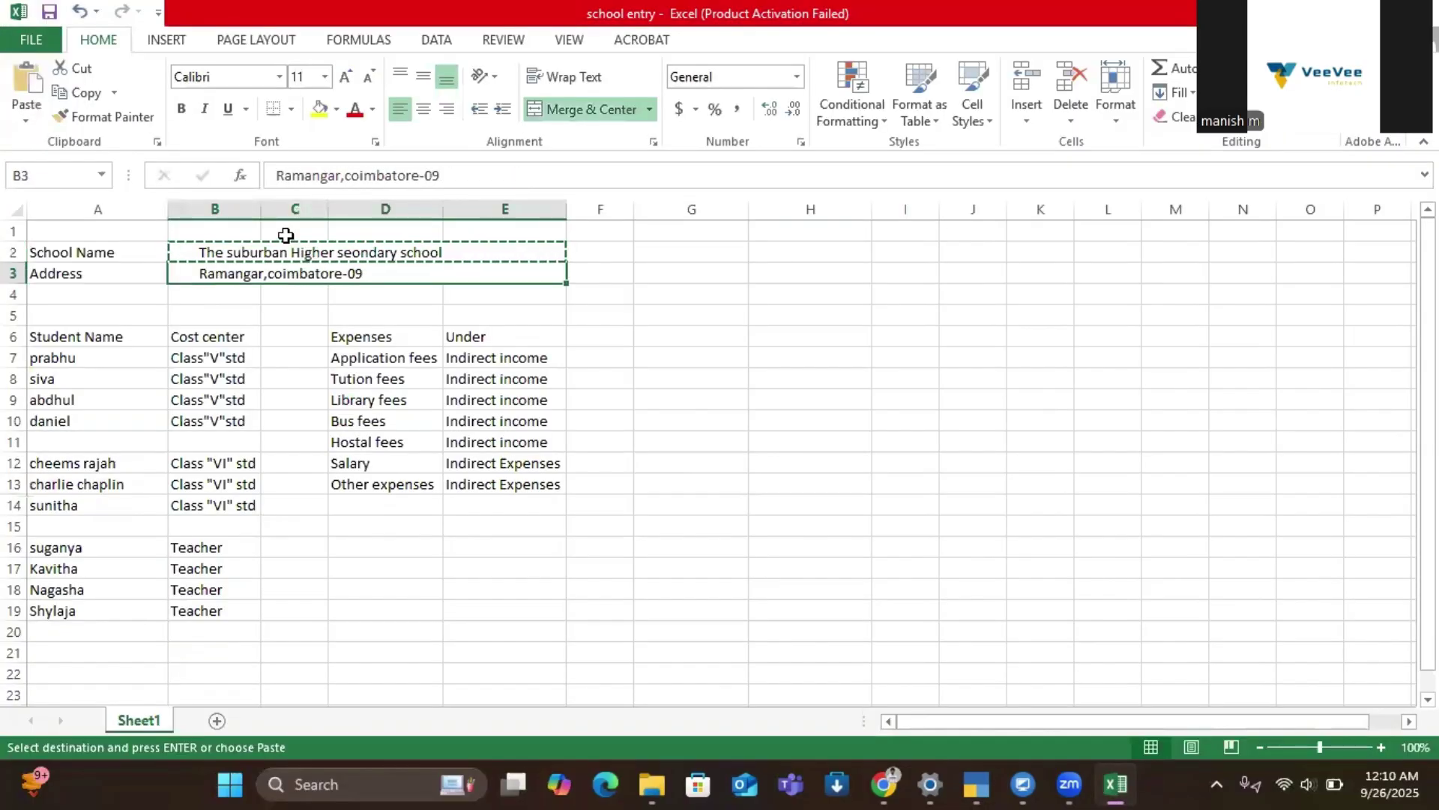
{"action": "key", "text": "alt+Tab"}
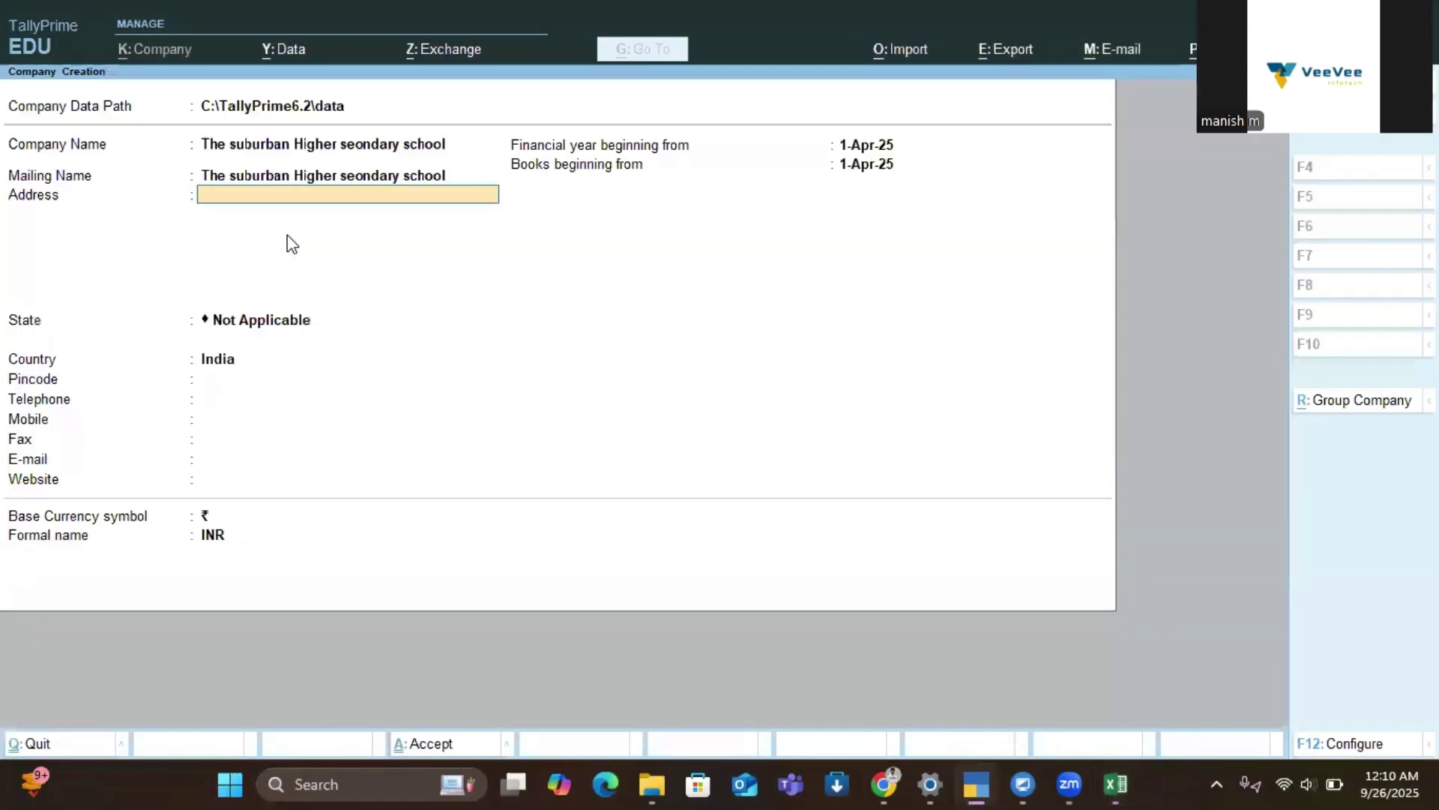
{"action": "key", "text": "Return"}
{"action": "key", "text": "BackSpace"}
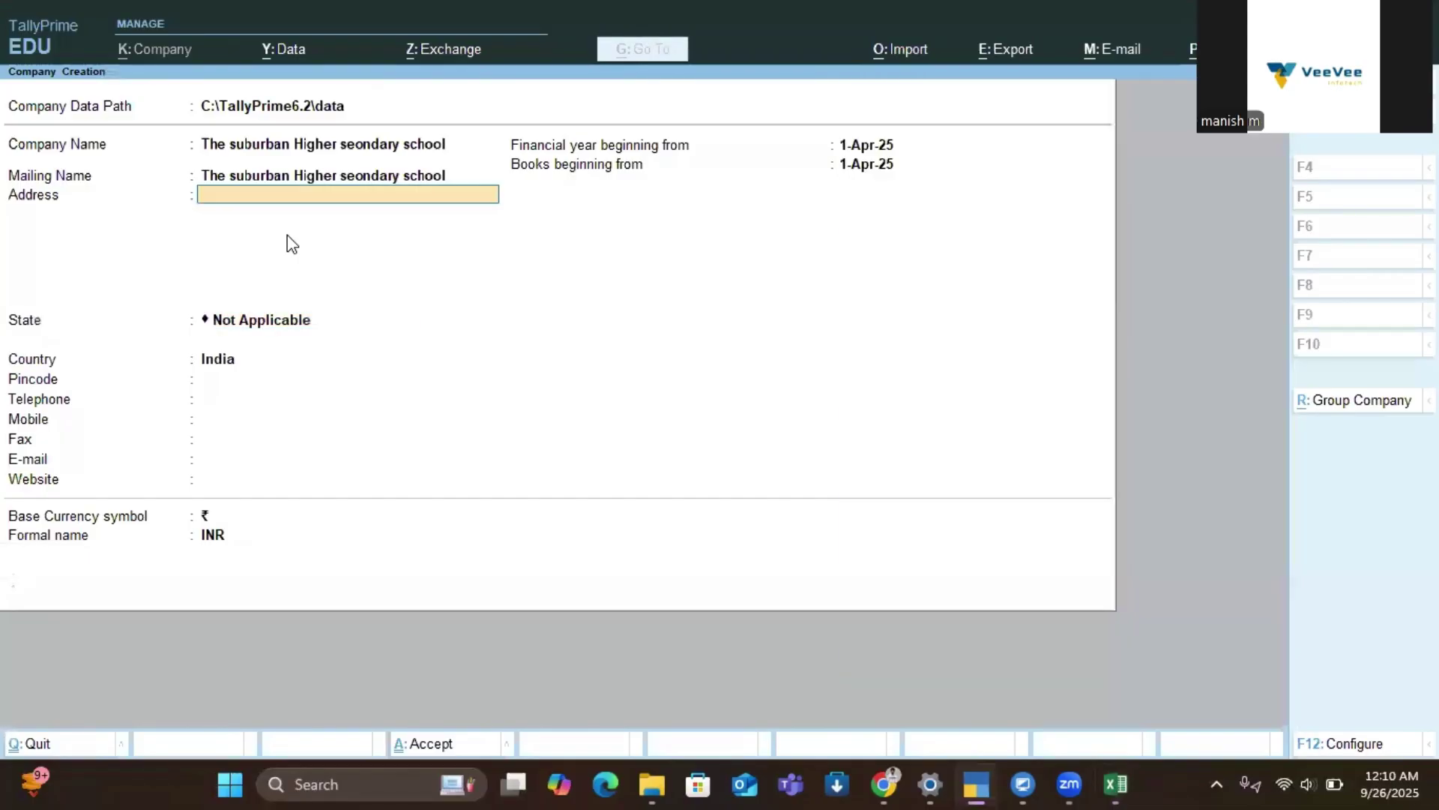
{"action": "key", "text": "ctrl+v"}
{"action": "key", "text": "Return"}
Step: Set the company's state to Tamil Nadu
{"action": "key", "text": "Return"}
{"action": "type", "text": "ta"}
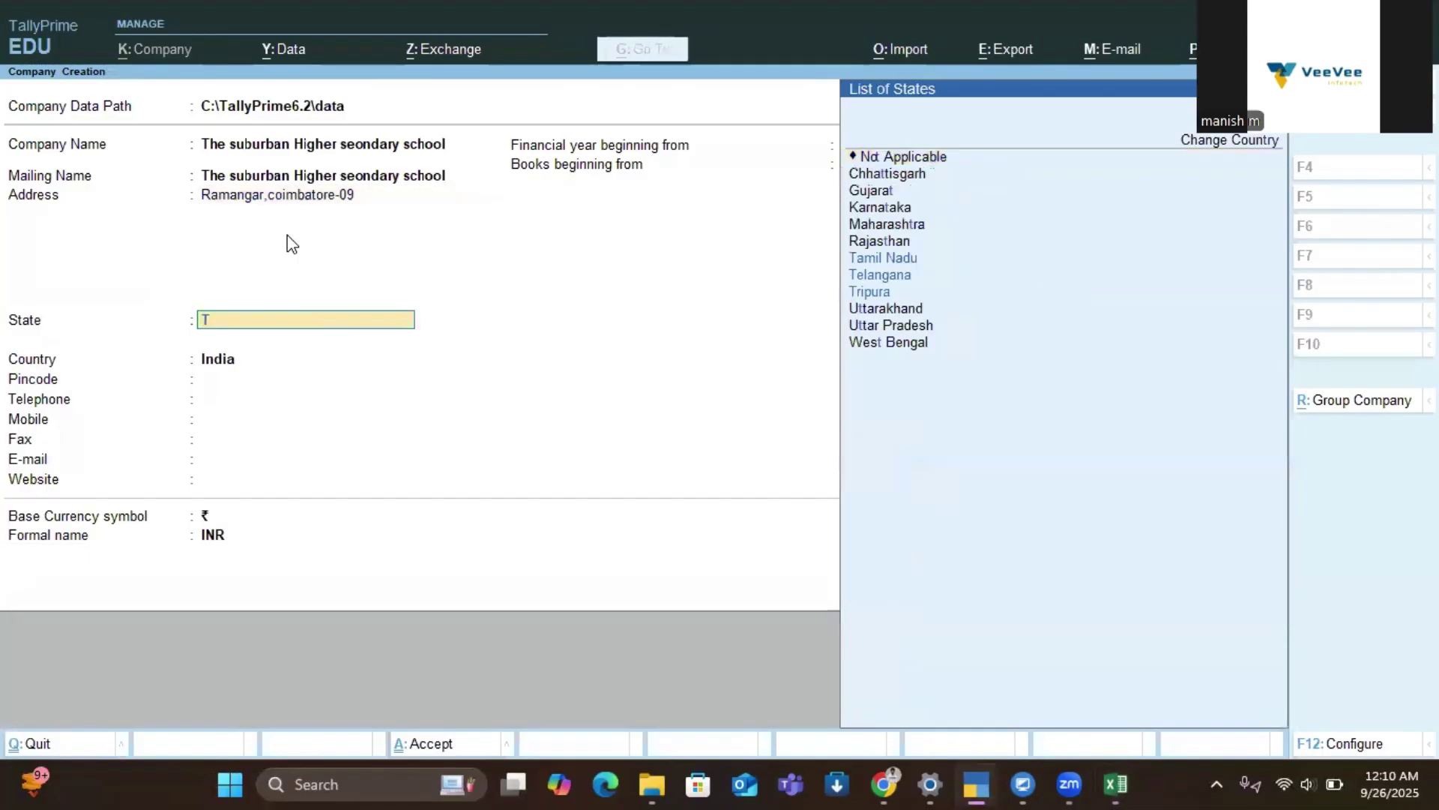
{"action": "key", "text": "Return"}
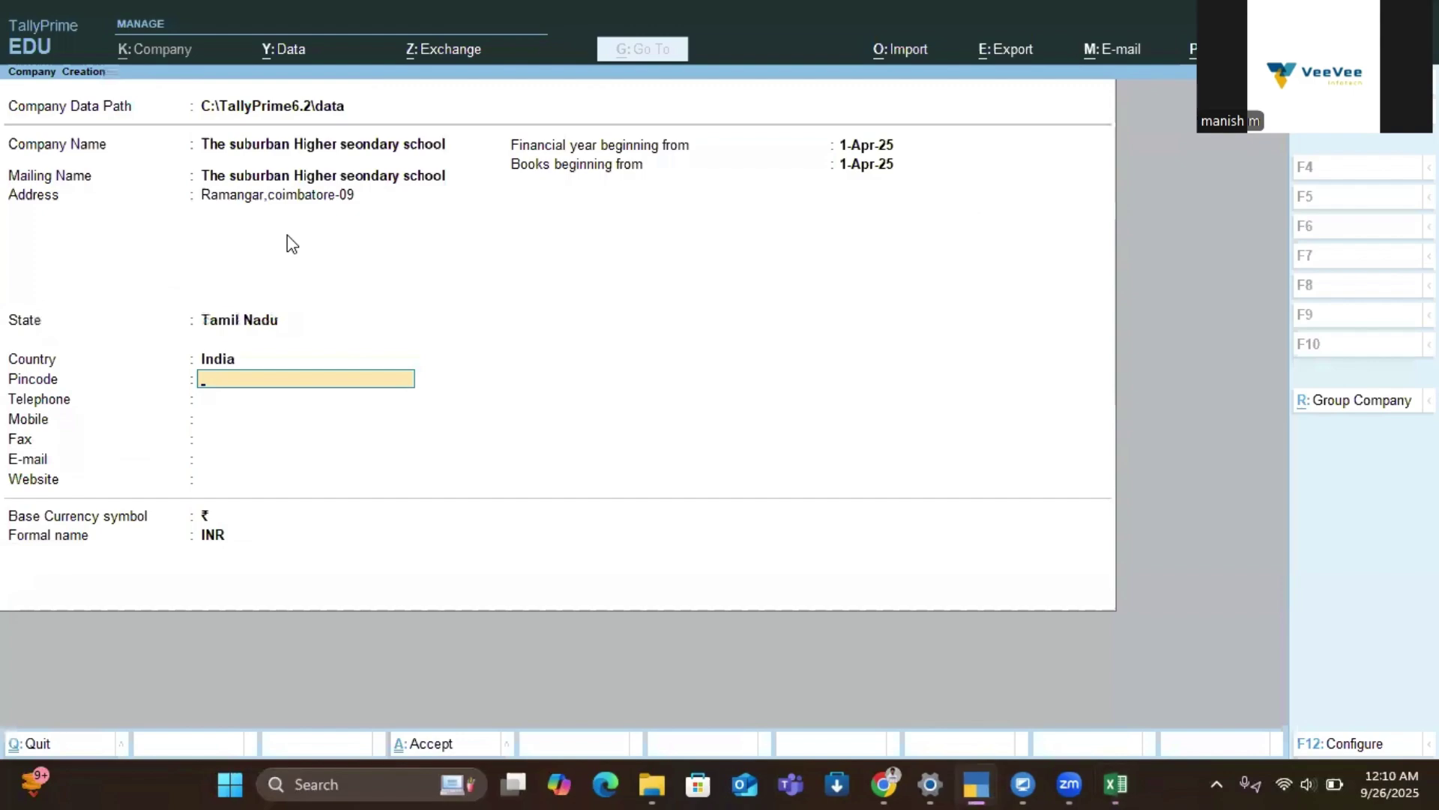
Step: Keep the remaining contact, financial year and currency fields at their defaults and create the company
{"action": "key", "text": "Return"}
{"action": "key", "text": "Return"}
{"action": "key", "text": "Return"}
{"action": "key", "text": "Return"}
{"action": "key", "text": "Return"}
{"action": "key", "text": "Return"}
{"action": "key", "text": "Return"}
{"action": "key", "text": "Return"}
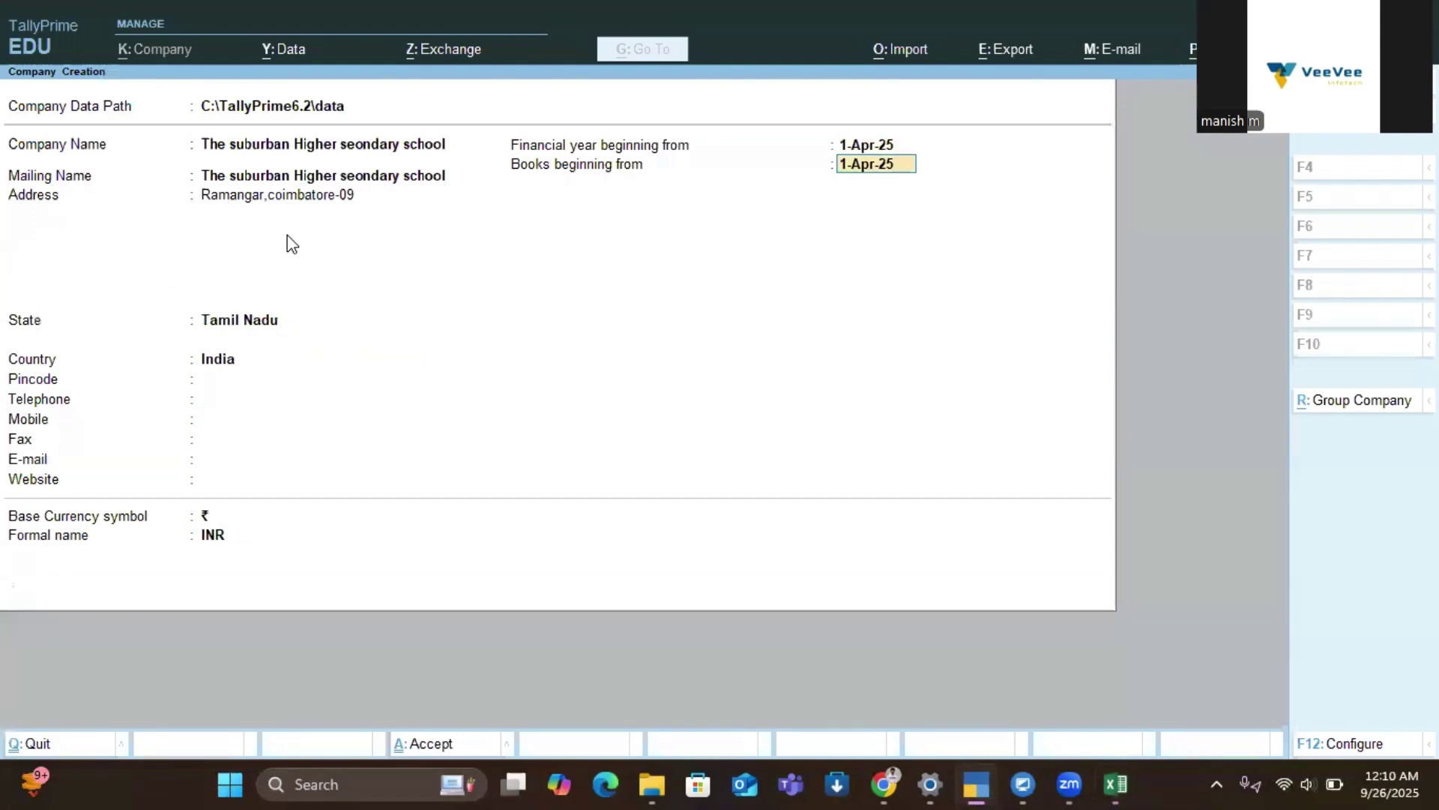
{"action": "key", "text": "Return"}
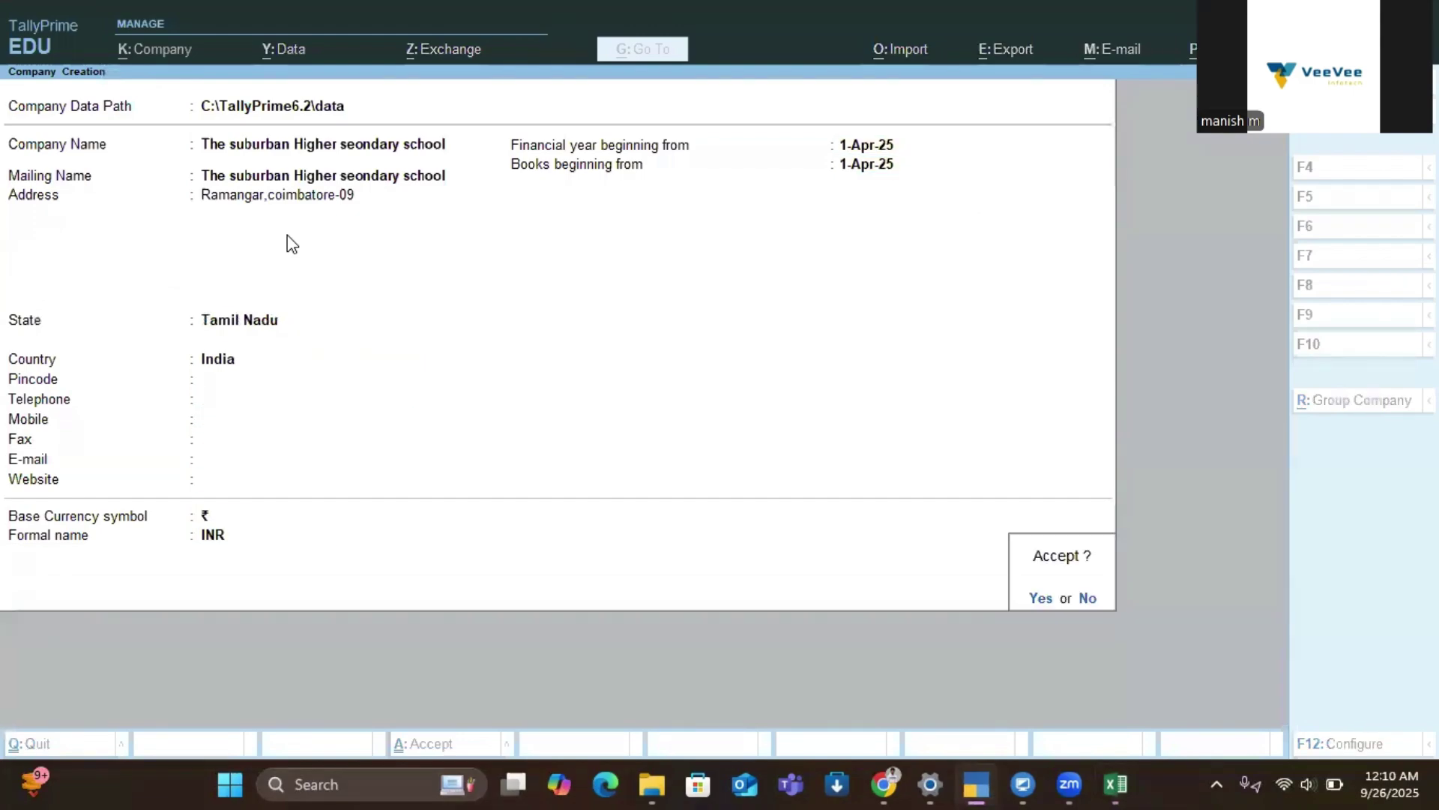
{"action": "key", "text": "Return"}
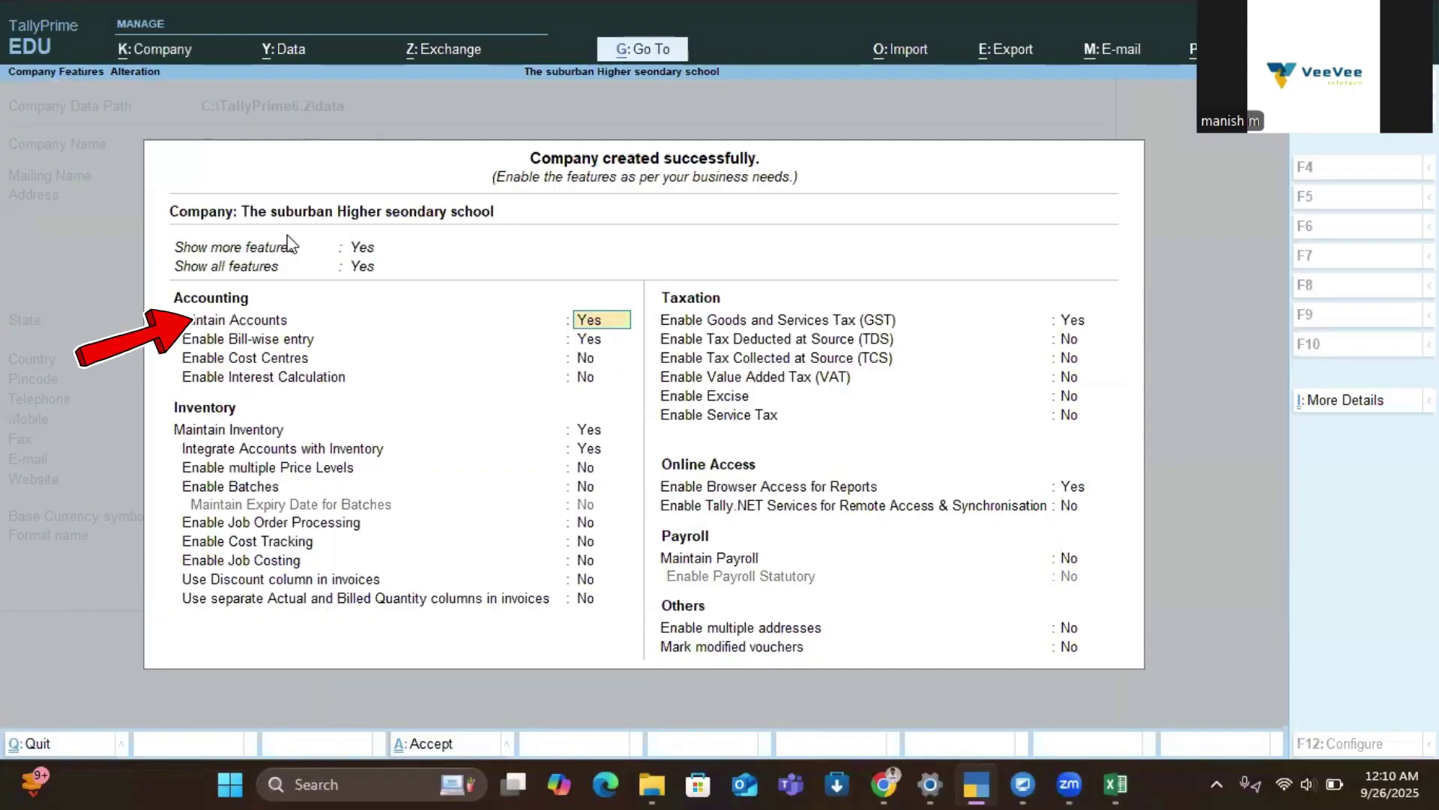
Step: Enable Cost Centres and set Maintain Inventory to No in the company features
{"action": "key", "text": "Return"}
{"action": "key", "text": "Return"}
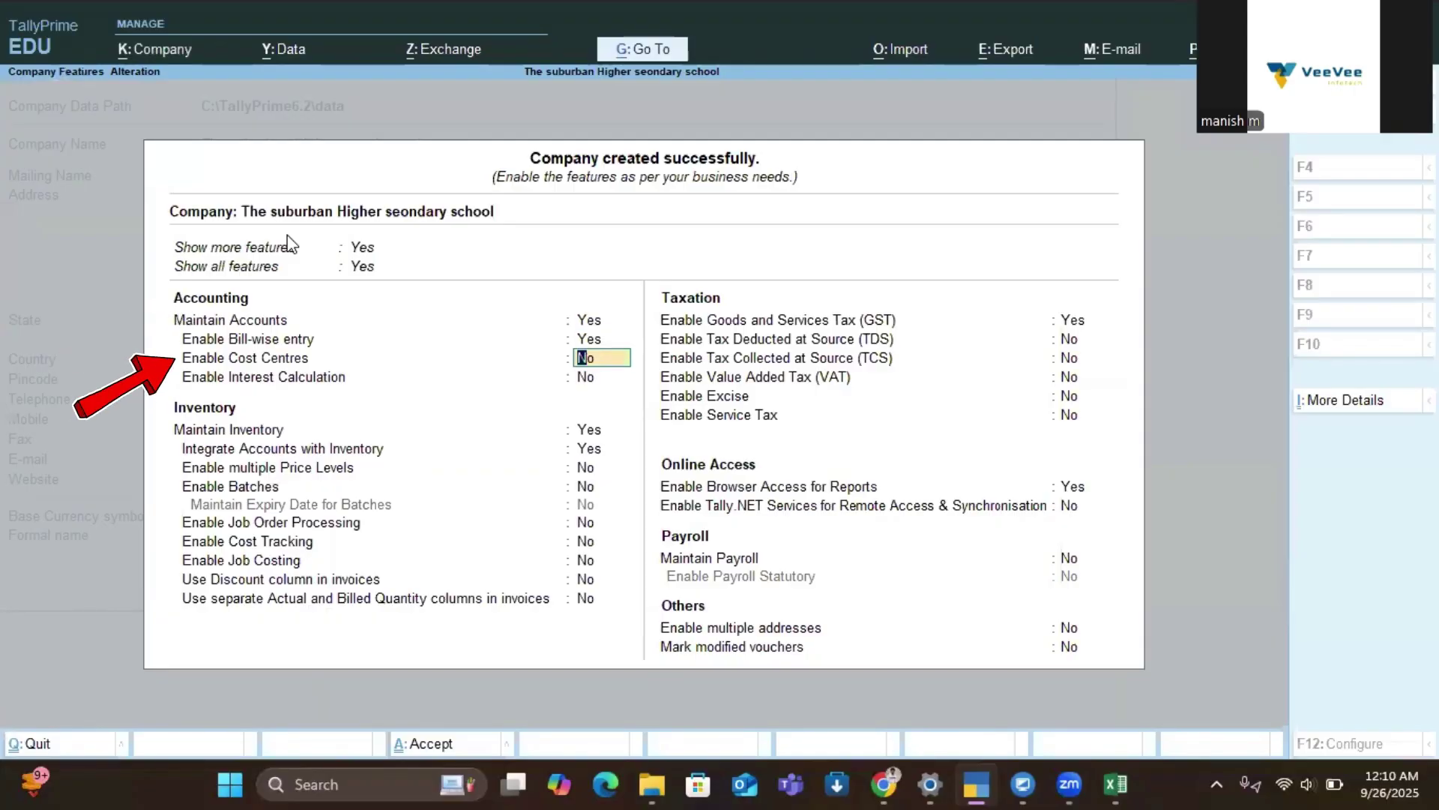
{"action": "type", "text": "y"}
{"action": "key", "text": "Return"}
{"action": "key", "text": "Return"}
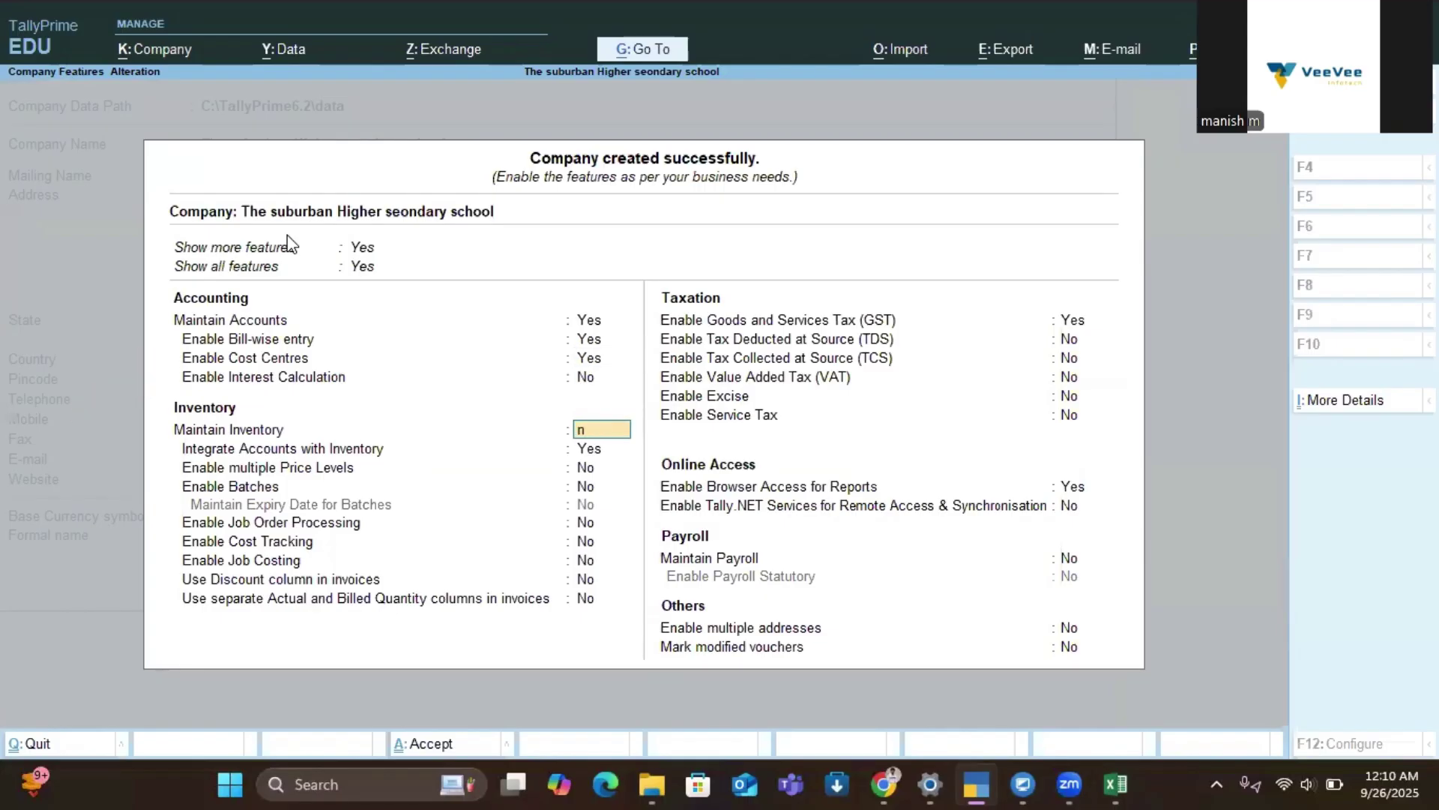
{"action": "key", "text": "Return"}
Step: Accept the default GST details with Regular registration and save the company features
{"action": "key", "text": "Return"}
{"action": "key", "text": "Return"}
{"action": "key", "text": "Return"}
{"action": "key", "text": "Return"}
{"action": "key", "text": "Return"}
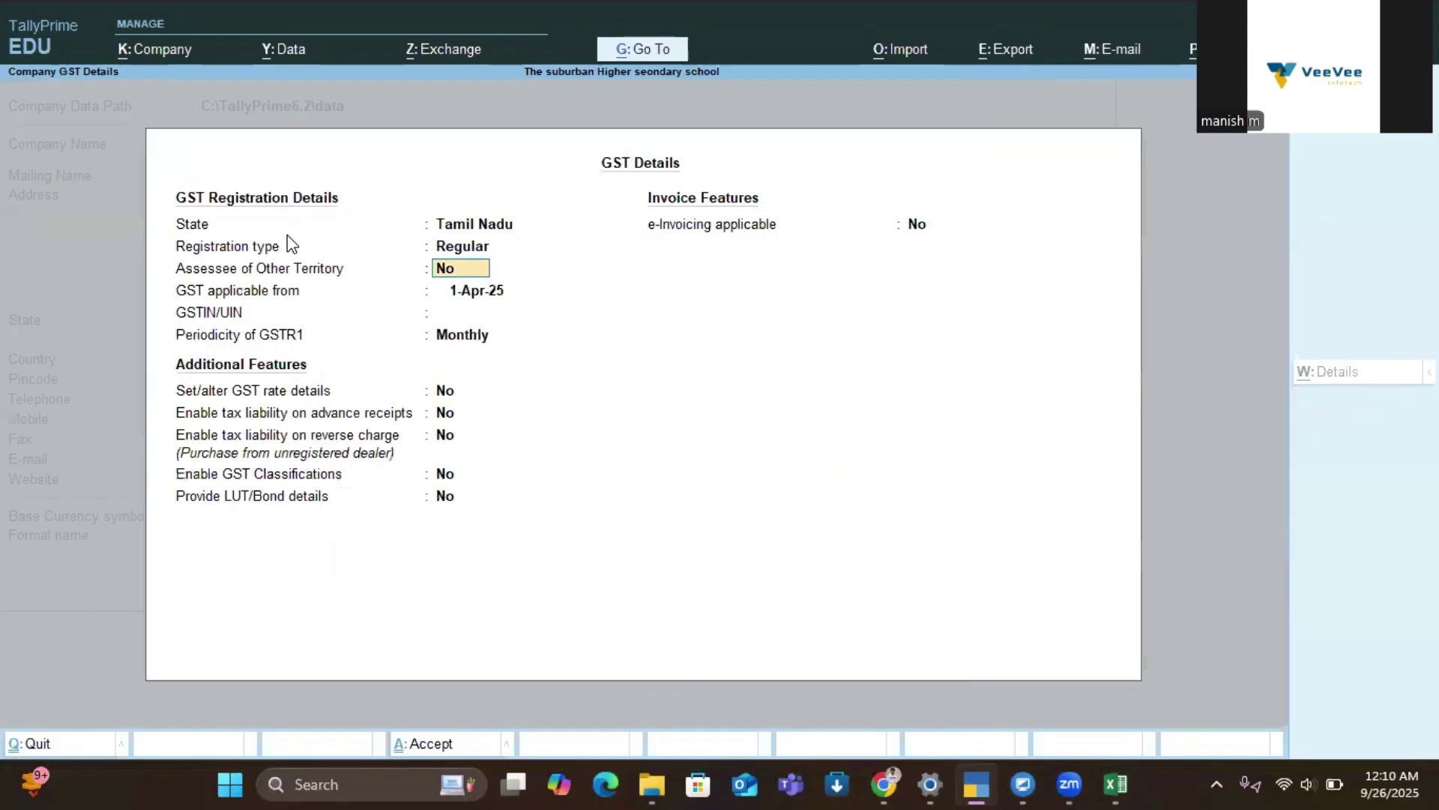
{"action": "key", "text": "Return"}
{"action": "key", "text": "Return"}
{"action": "key", "text": "Return"}
{"action": "key", "text": "Return"}
{"action": "key", "text": "Return"}
{"action": "key", "text": "Return"}
{"action": "key", "text": "Return"}
{"action": "key", "text": "Return"}
{"action": "key", "text": "Return"}
{"action": "key", "text": "Return"}
{"action": "key", "text": "Return"}
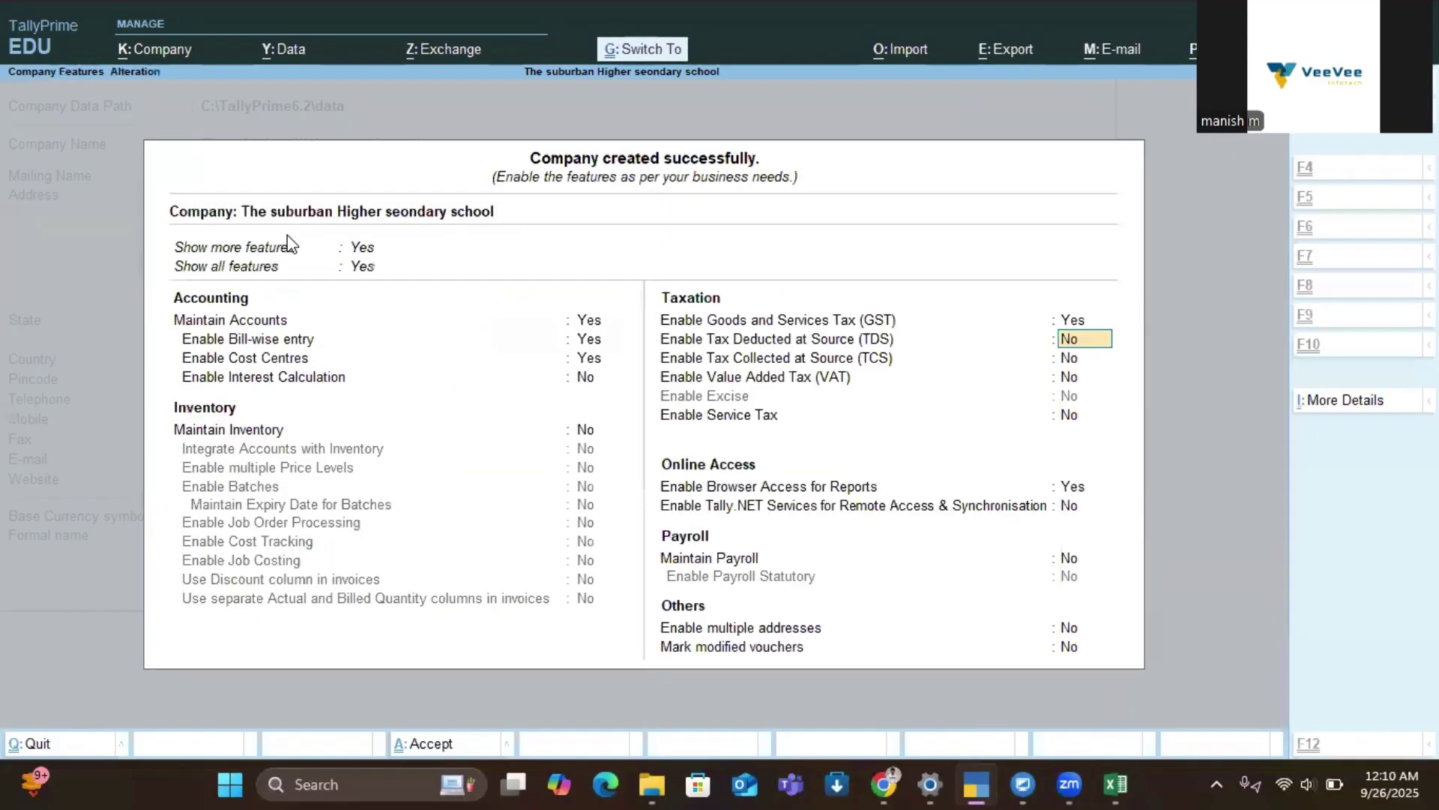
{"action": "key", "text": "ctrl+a"}
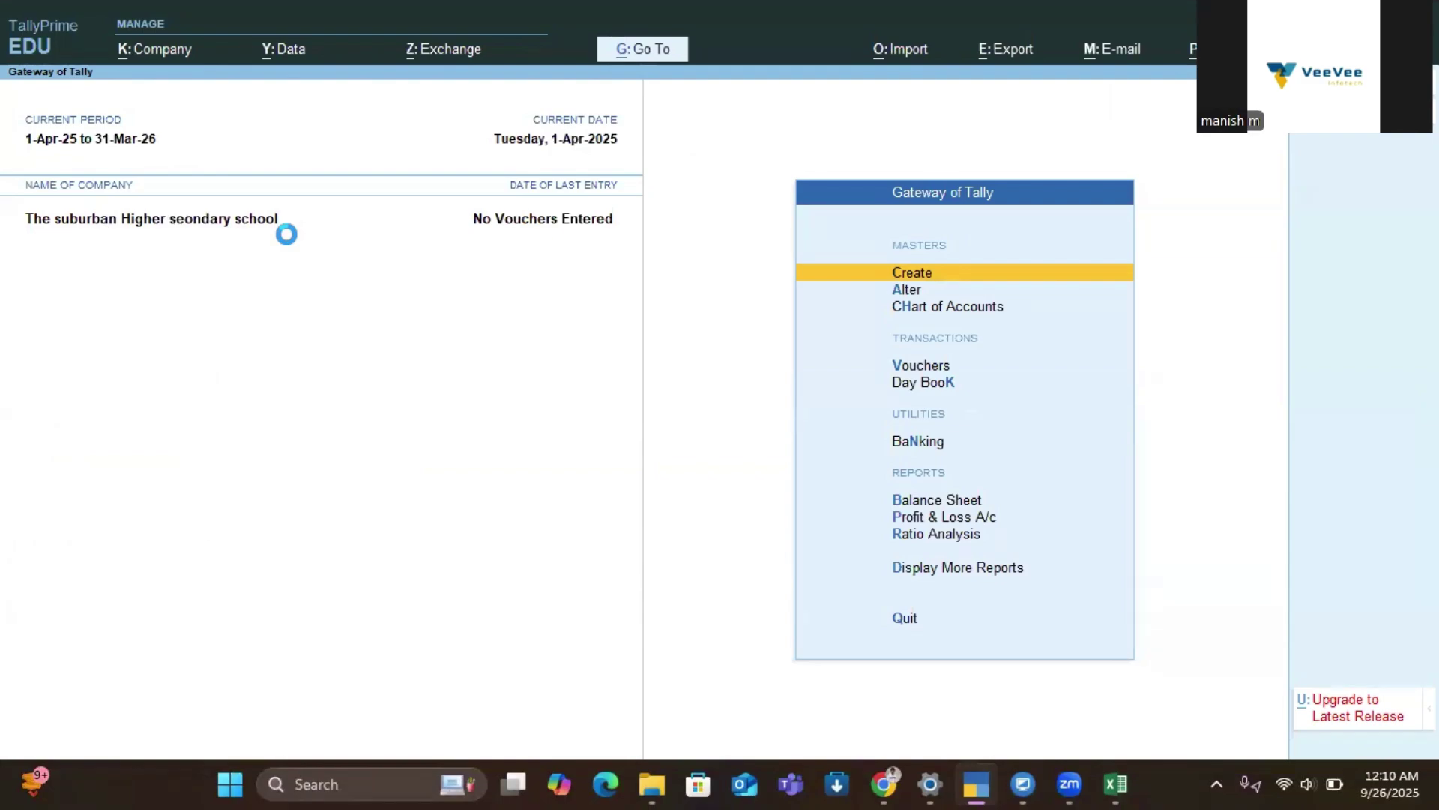
Step: Create a cost centre named Class"V"std under Primary, copying its name from cell B7 of the Excel sheet
{"action": "key", "text": "Return"}
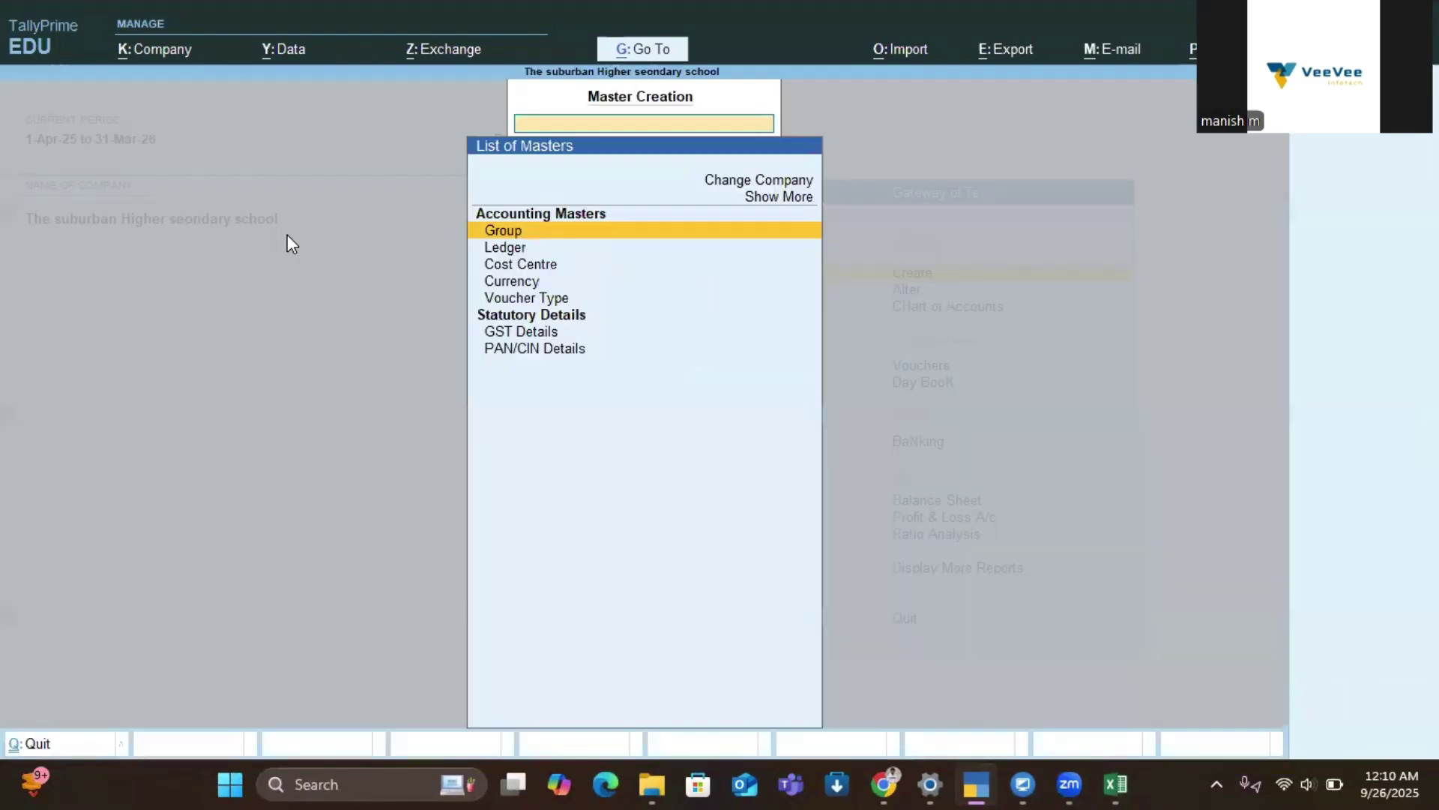
{"action": "key", "text": "Down"}
{"action": "key", "text": "Down"}
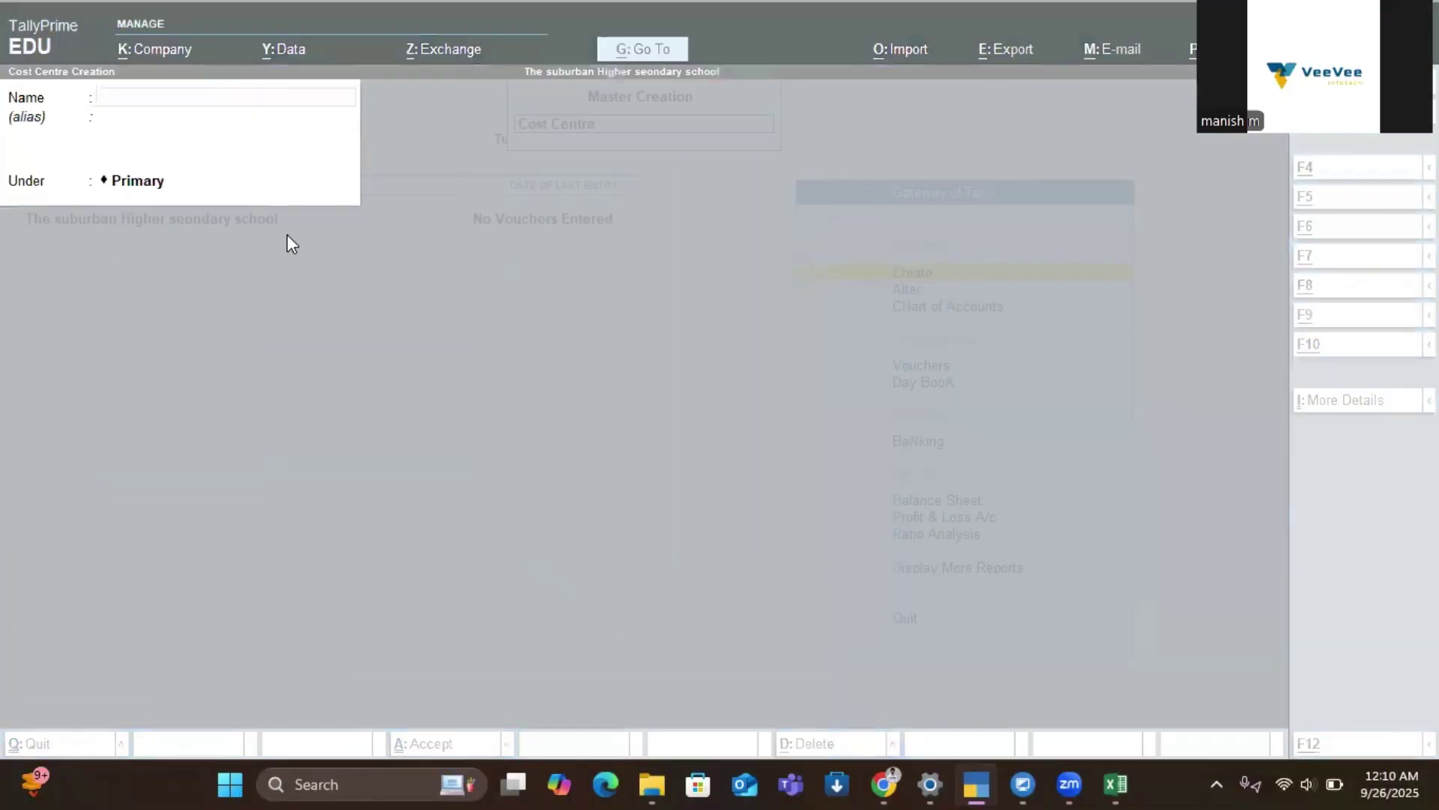
{"action": "key", "text": "alt+Tab"}
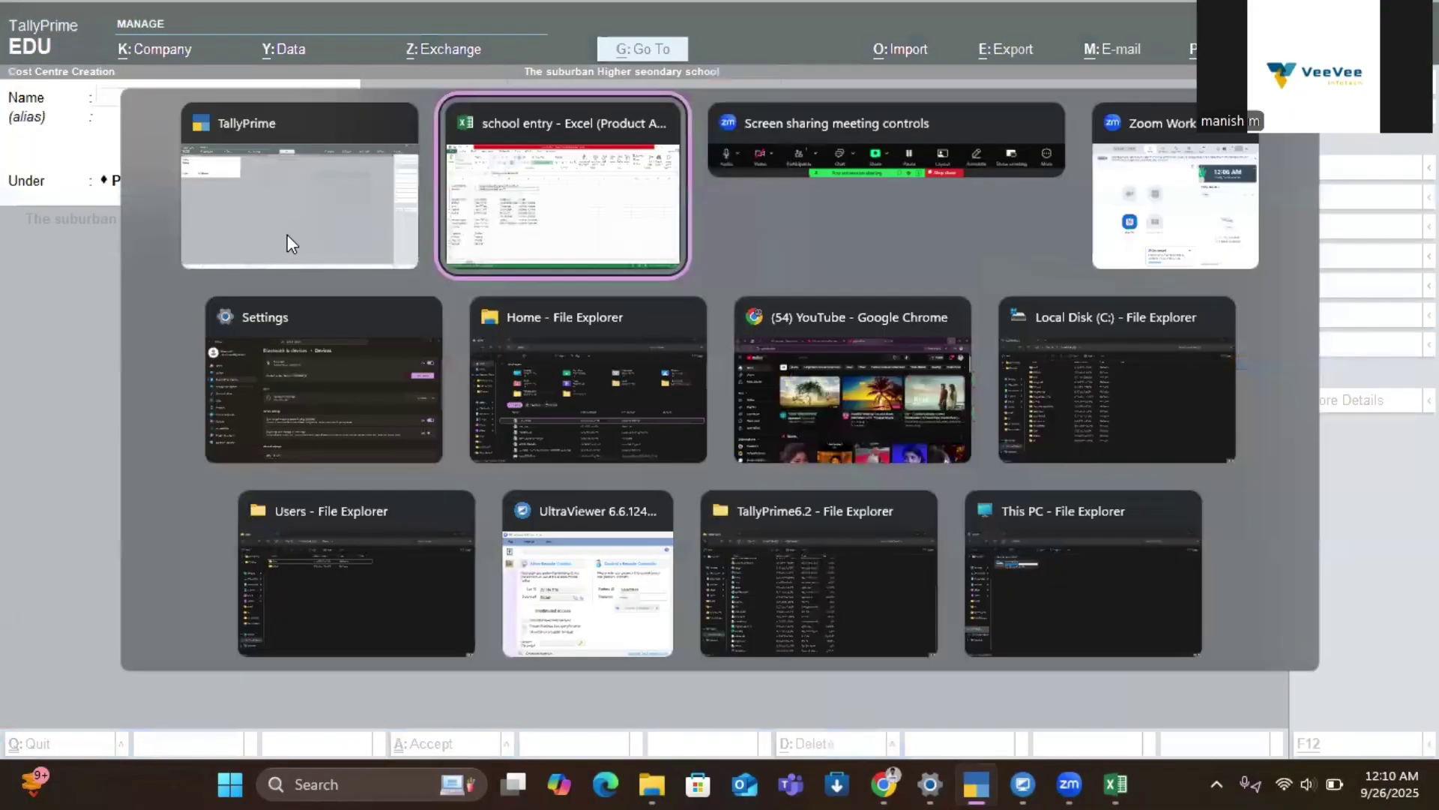
{"action": "key", "text": "Left"}
{"action": "key", "text": "Down"}
{"action": "key", "text": "Down"}
{"action": "key", "text": "Down"}
{"action": "key", "text": "Down"}
{"action": "key", "text": "Right"}
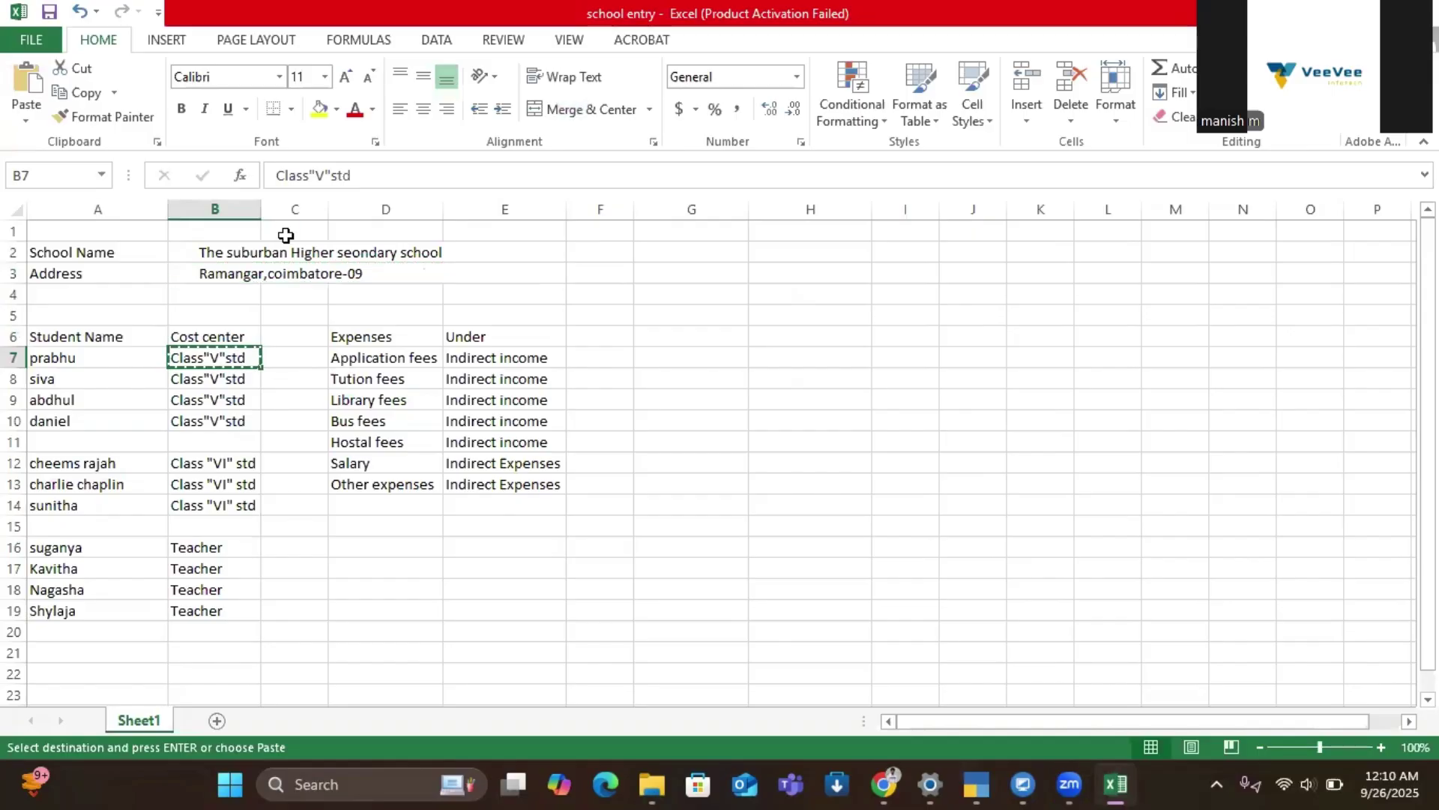
{"action": "key", "text": "alt+Tab"}
{"action": "key", "text": "ctrl+alt+v"}
{"action": "key", "text": "Return"}
{"action": "key", "text": "Return"}
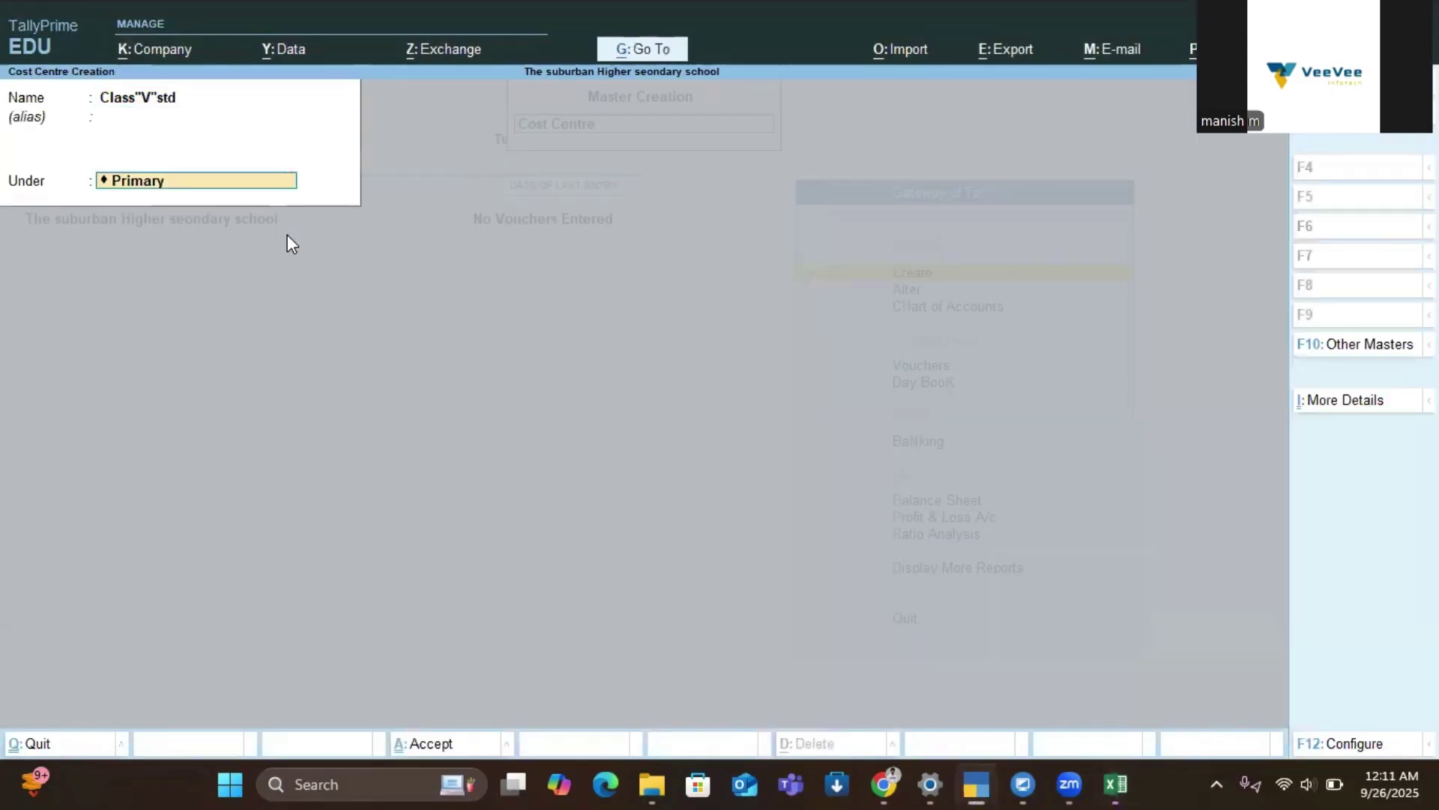
{"action": "key", "text": "Return"}
{"action": "key", "text": "Return"}
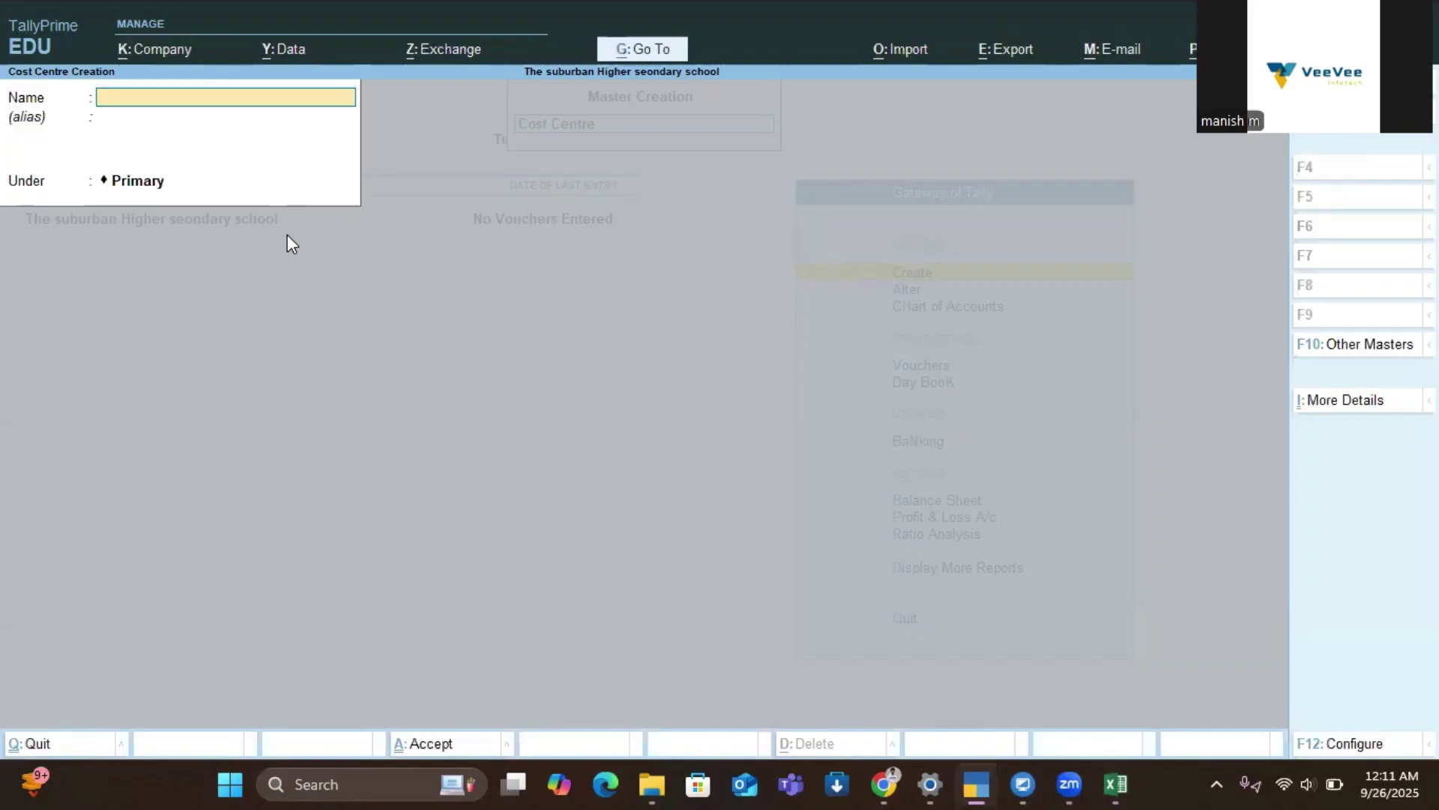
Step: Create a cost centre named Class "VI" std under Primary, copying its name from cell B12 of the Excel sheet
{"action": "key", "text": "alt+Tab"}
{"action": "key", "text": "Down"}
{"action": "key", "text": "Down"}
{"action": "key", "text": "Down"}
{"action": "key", "text": "Down"}
{"action": "key", "text": "Down"}
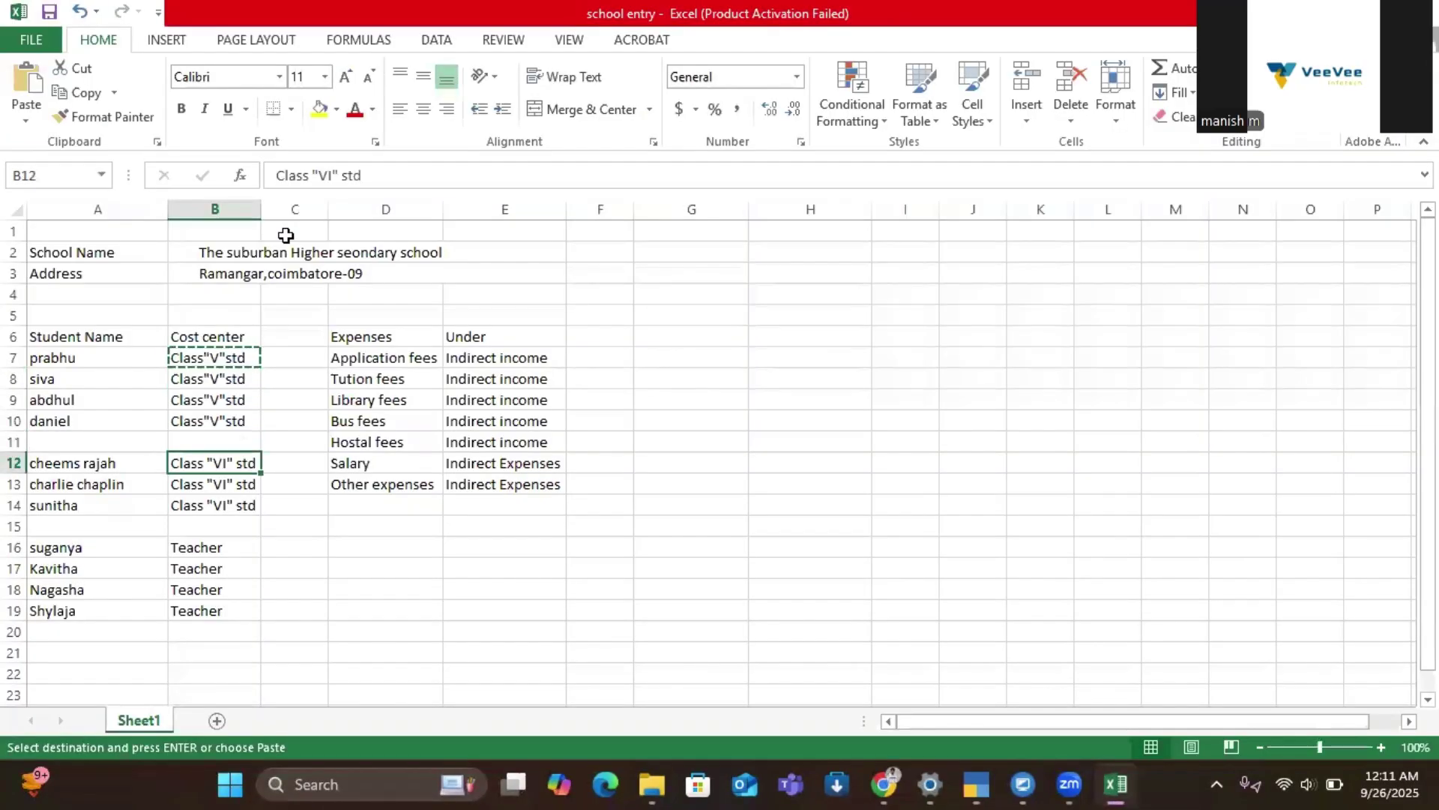
{"action": "key", "text": "ctrl+c"}
{"action": "key", "text": "alt+Tab"}
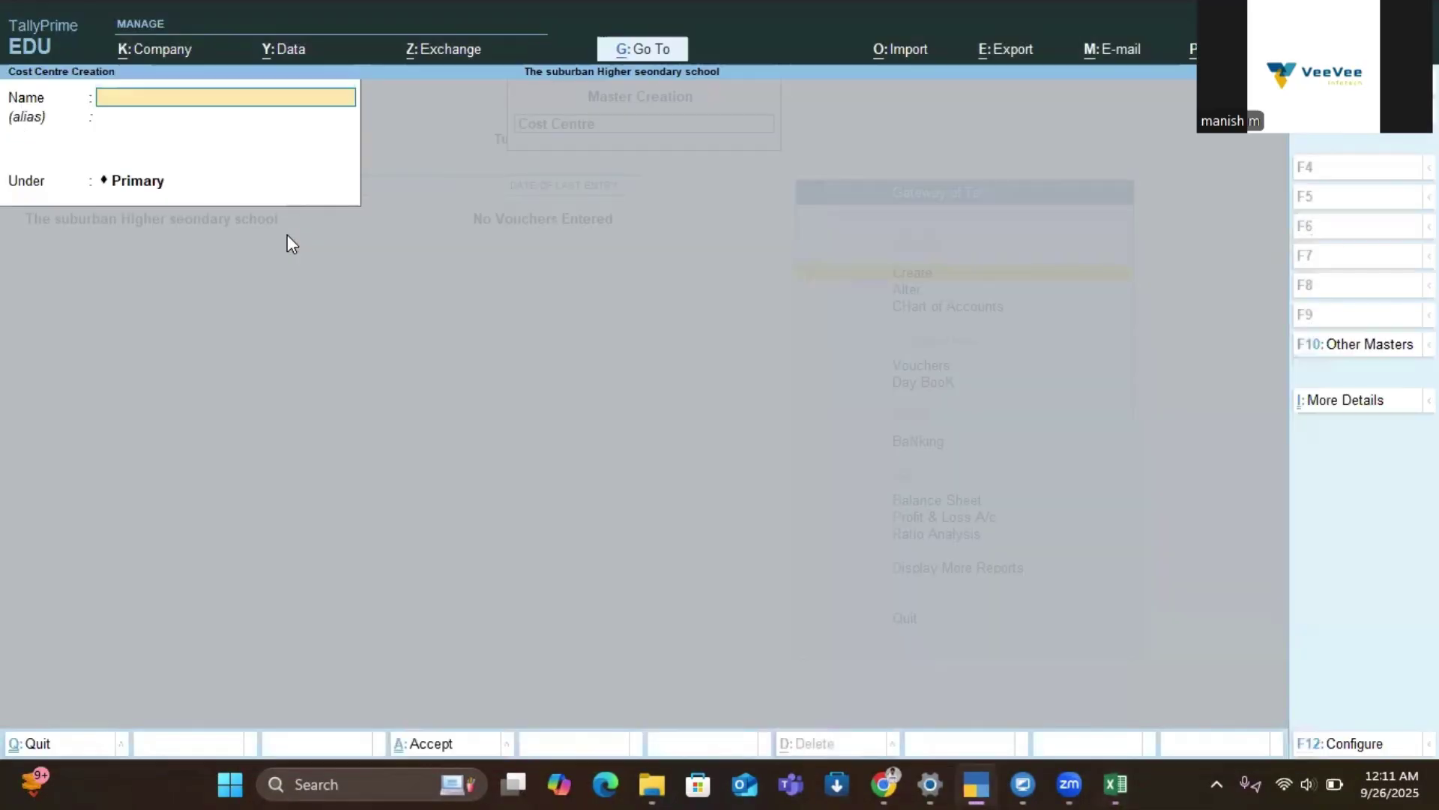
{"action": "key", "text": "ctrl+v"}
{"action": "key", "text": "Return"}
{"action": "key", "text": "Return"}
{"action": "key", "text": "Return"}
Step: Create a cost centre named Teacher under Primary, copied from cell B16 of the Excel sheet, and leave cost centre creation
{"action": "key", "text": "alt+Tab"}
{"action": "key", "text": "Down"}
{"action": "key", "text": "Down"}
{"action": "key", "text": "Down"}
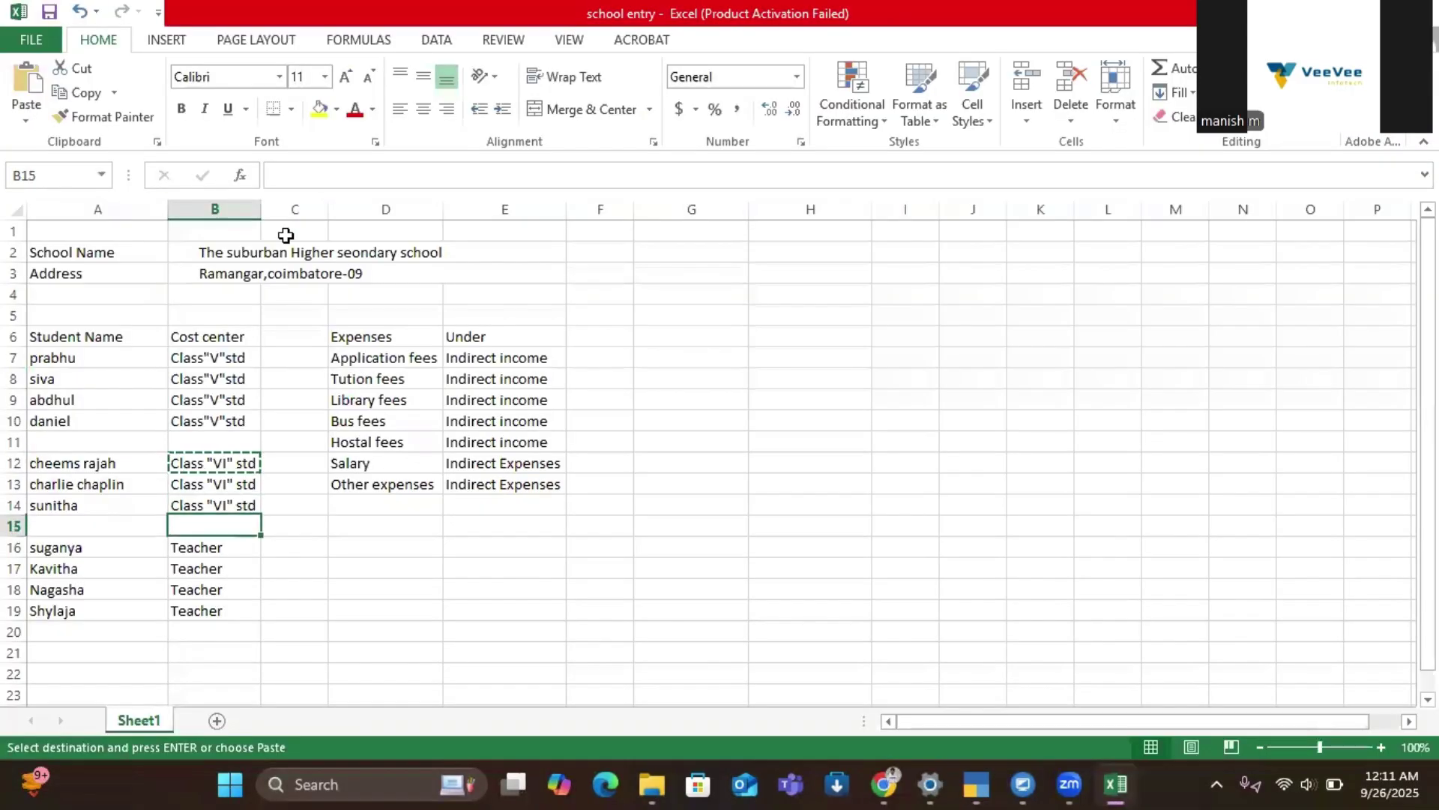
{"action": "key", "text": "Down"}
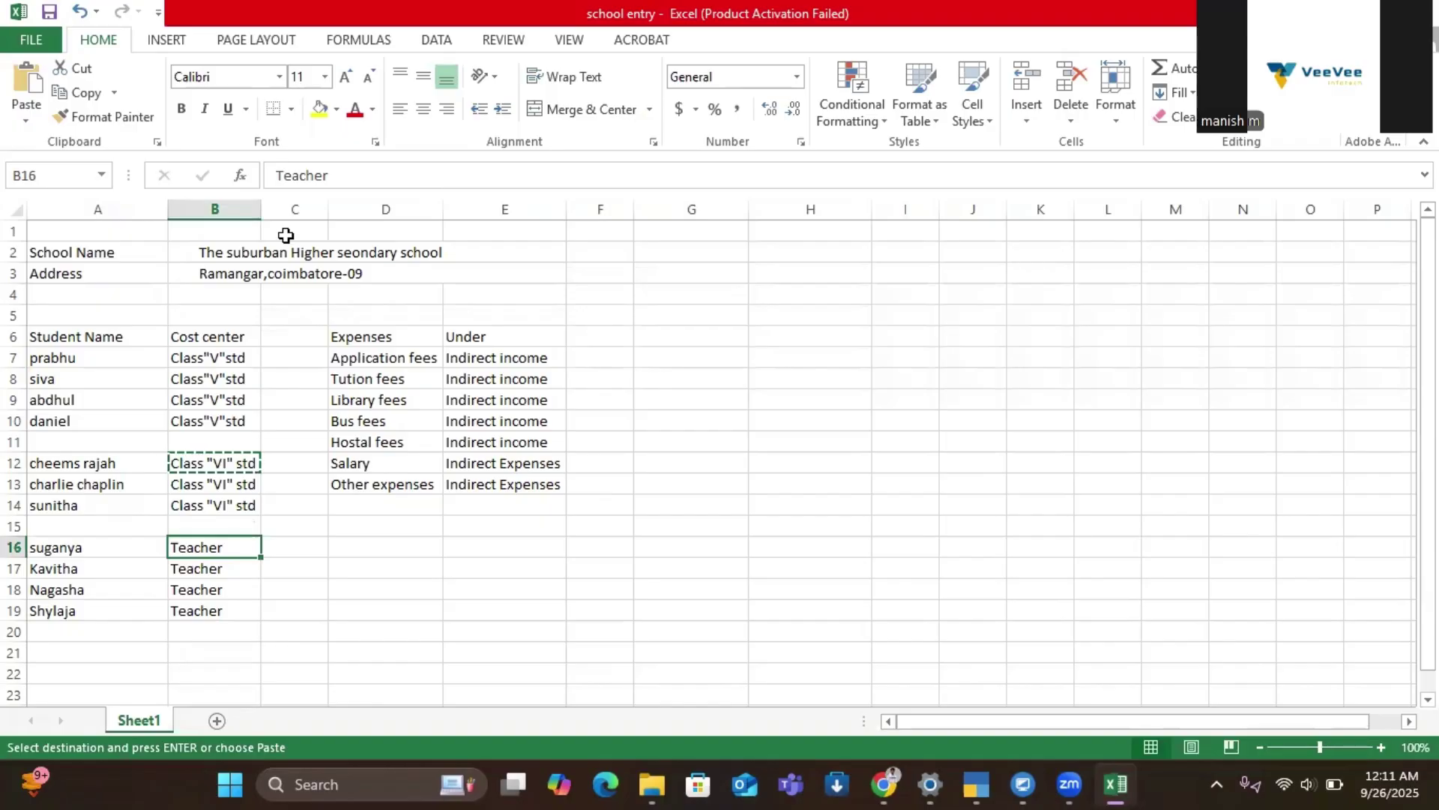
{"action": "key", "text": "Escape"}
{"action": "key", "text": "ctrl+c"}
{"action": "key", "text": "alt+Tab"}
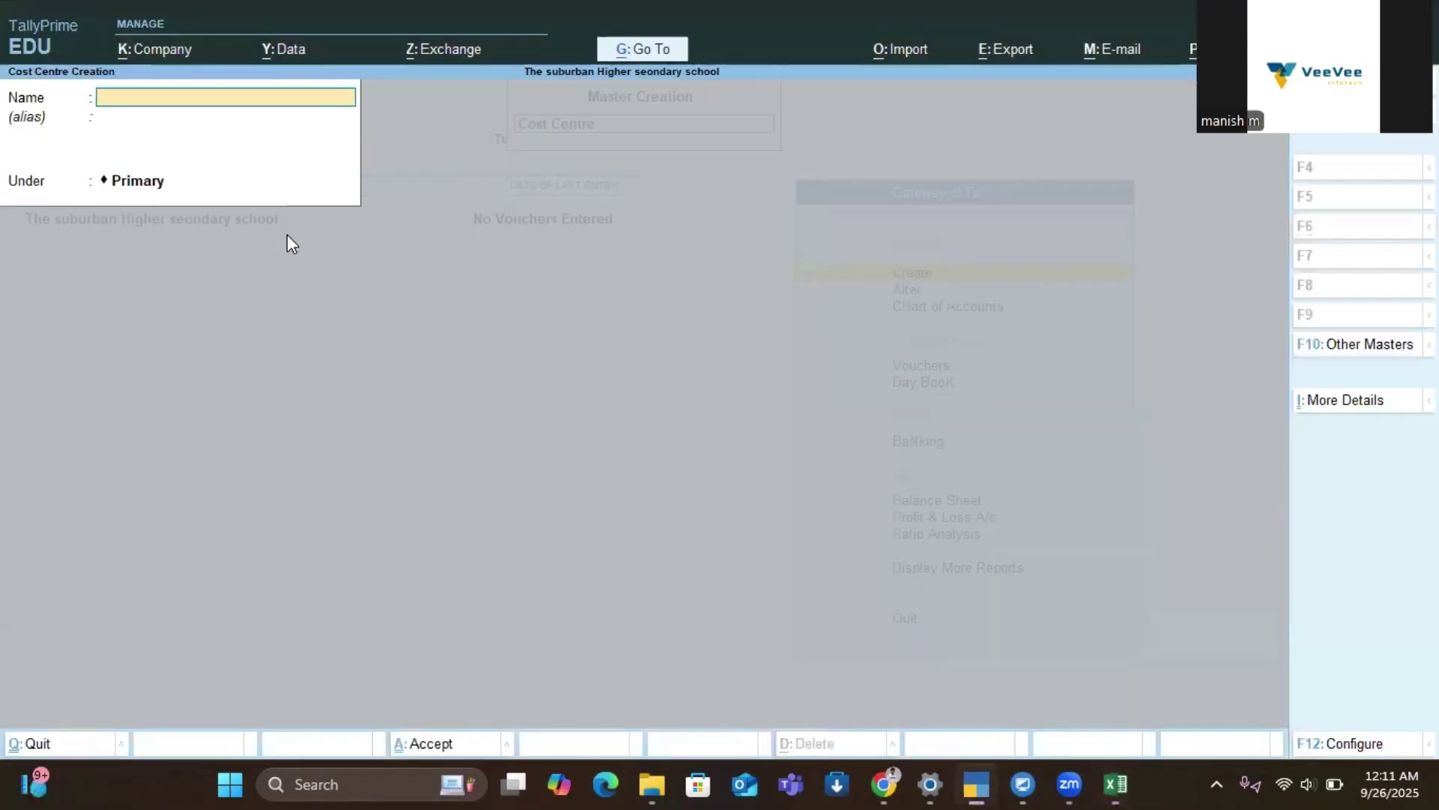
{"action": "key", "text": "ctrl+v"}
{"action": "key", "text": "Return"}
{"action": "key", "text": "Return"}
{"action": "key", "text": "Return"}
{"action": "key", "text": "Return"}
{"action": "key", "text": "Escape"}
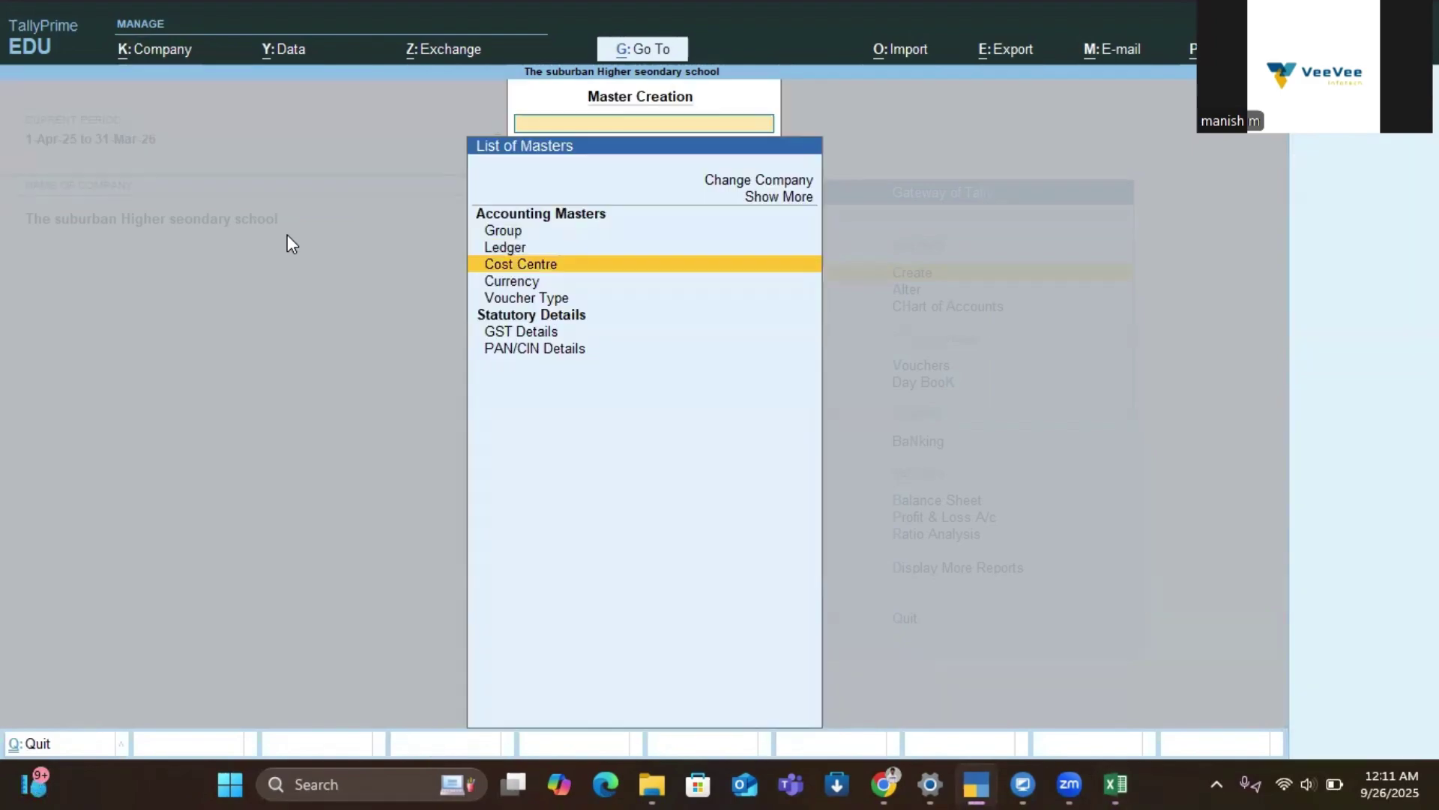
Step: Start a new ledger and name it with the student name copied from cell A7 of the Excel sheet
{"action": "key", "text": "Up"}
{"action": "key", "text": "Return"}
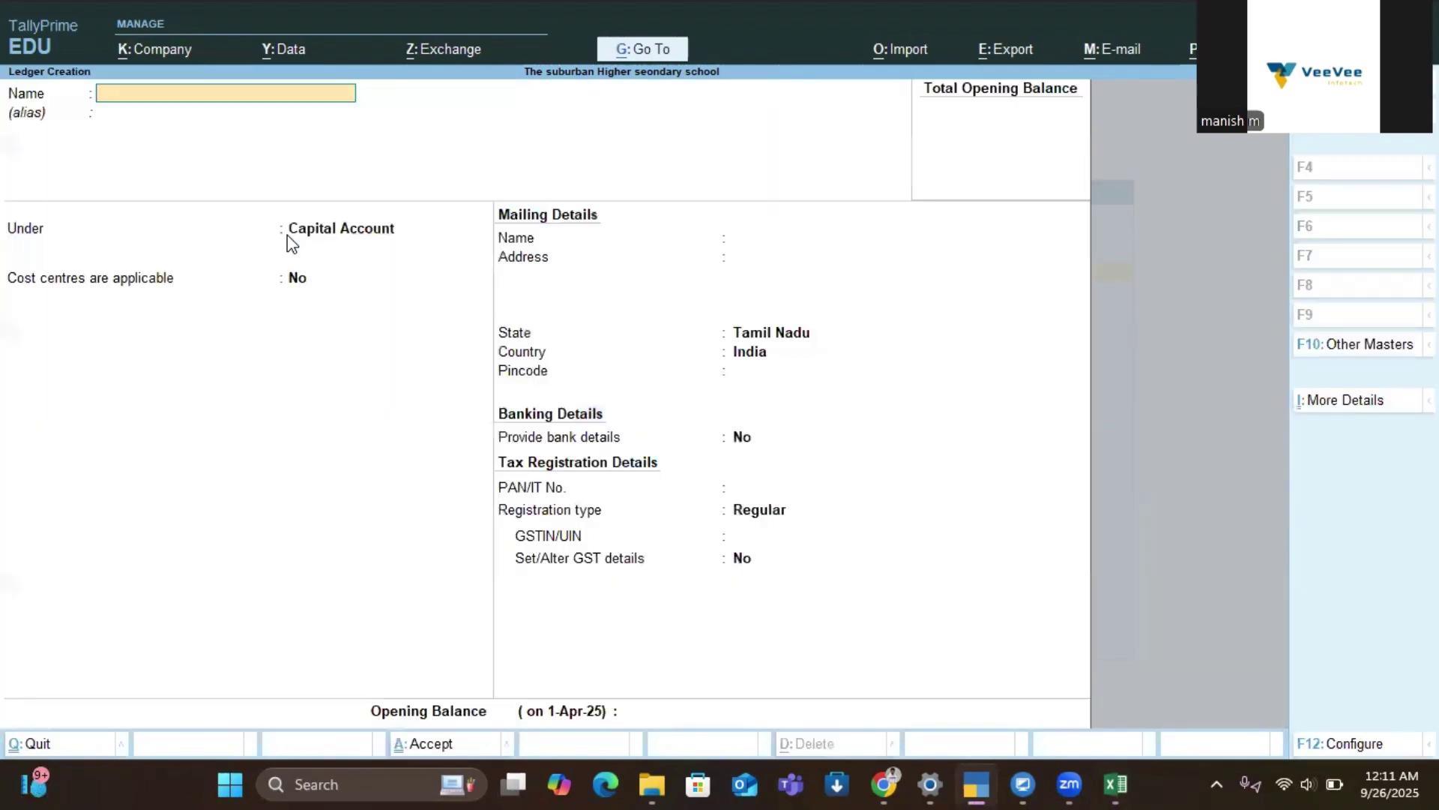
{"action": "key", "text": "alt+Tab"}
{"action": "key", "text": "Up"}
{"action": "key", "text": "Up"}
{"action": "key", "text": "Up"}
{"action": "key", "text": "Up"}
{"action": "key", "text": "Up"}
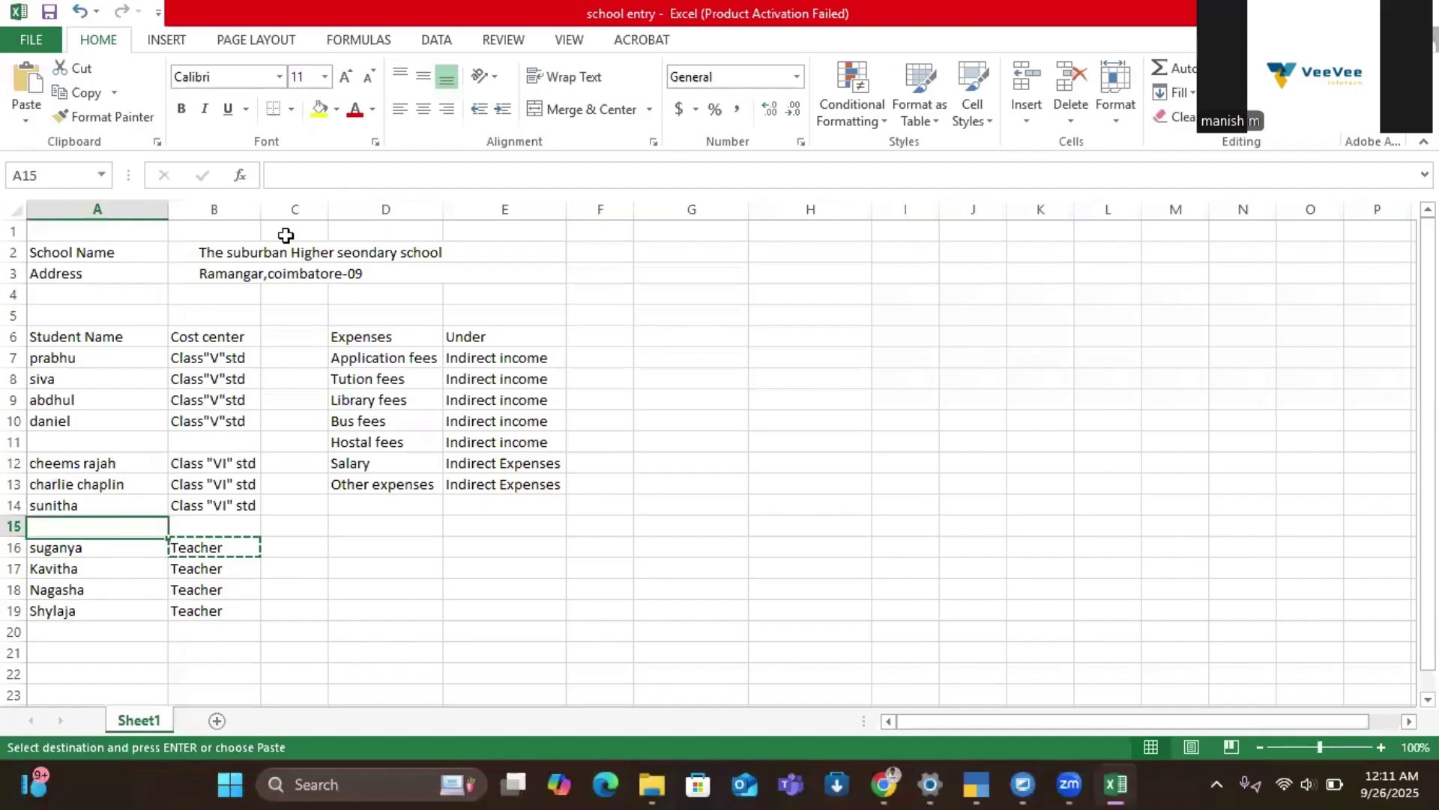
{"action": "key", "text": "Up"}
{"action": "key", "text": "Up"}
{"action": "key", "text": "Up"}
{"action": "key", "text": "Up"}
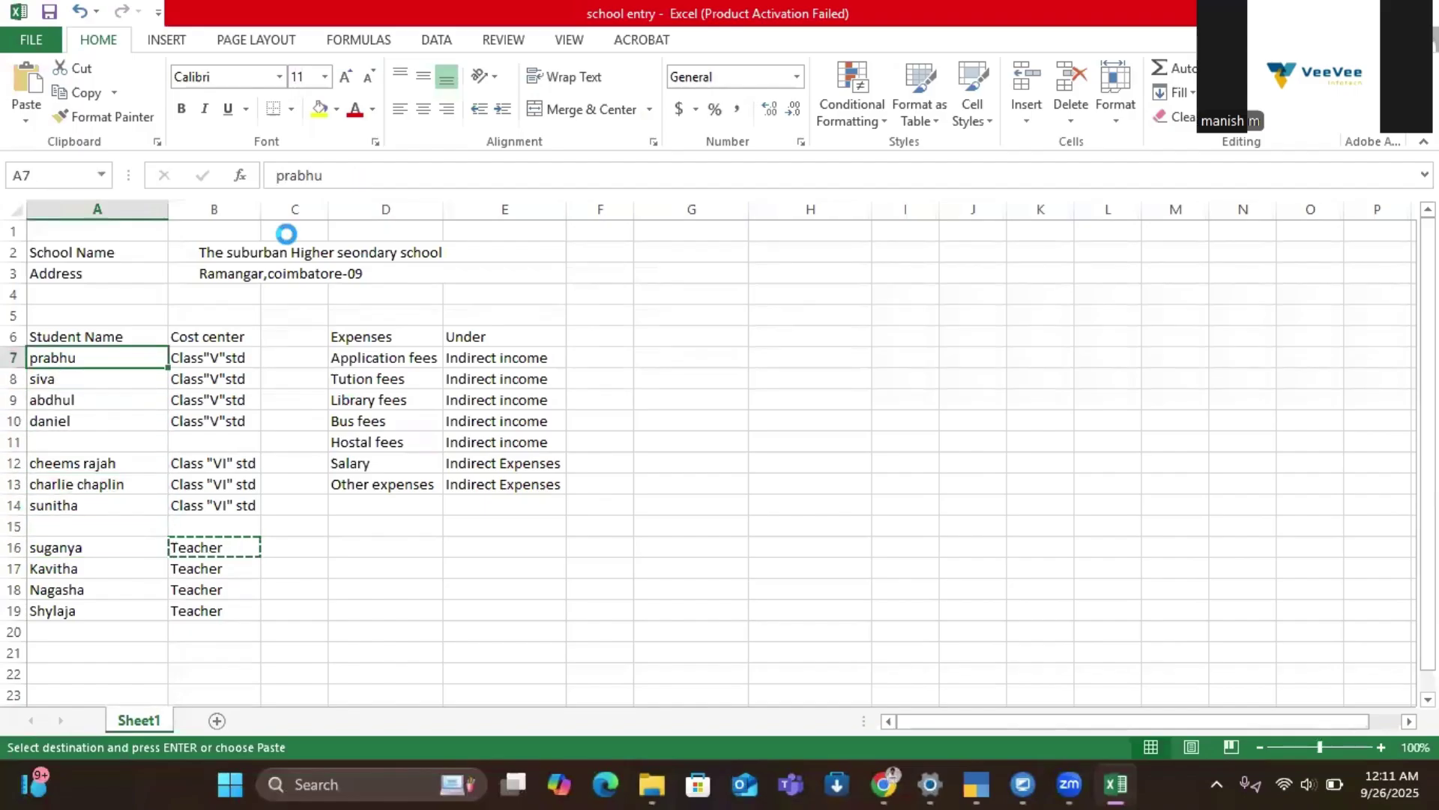
{"action": "key", "text": "ctrl+c"}
{"action": "key", "text": "alt+Tab"}
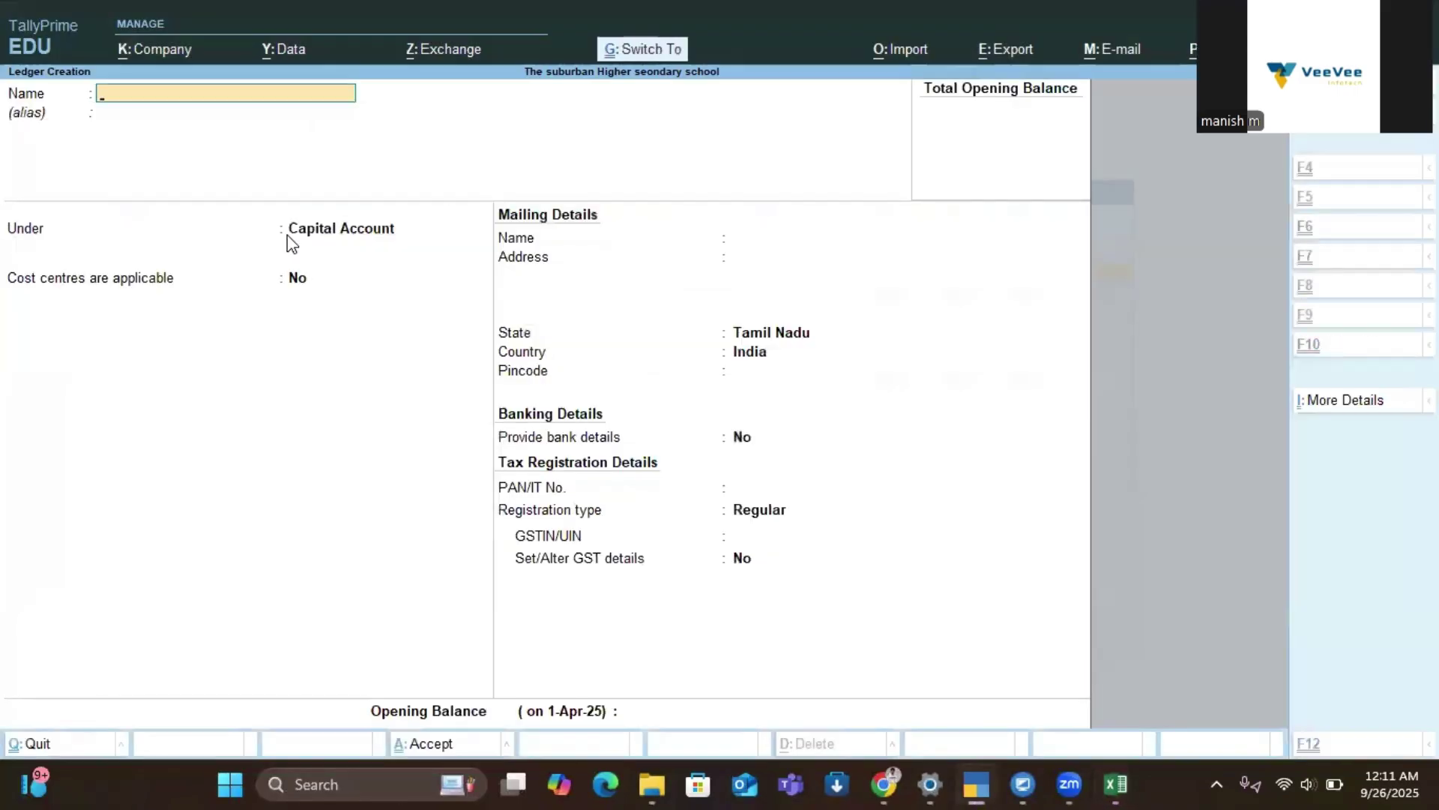
{"action": "key", "text": "ctrl+alt+v"}
{"action": "key", "text": "Return"}
{"action": "key", "text": "Return"}
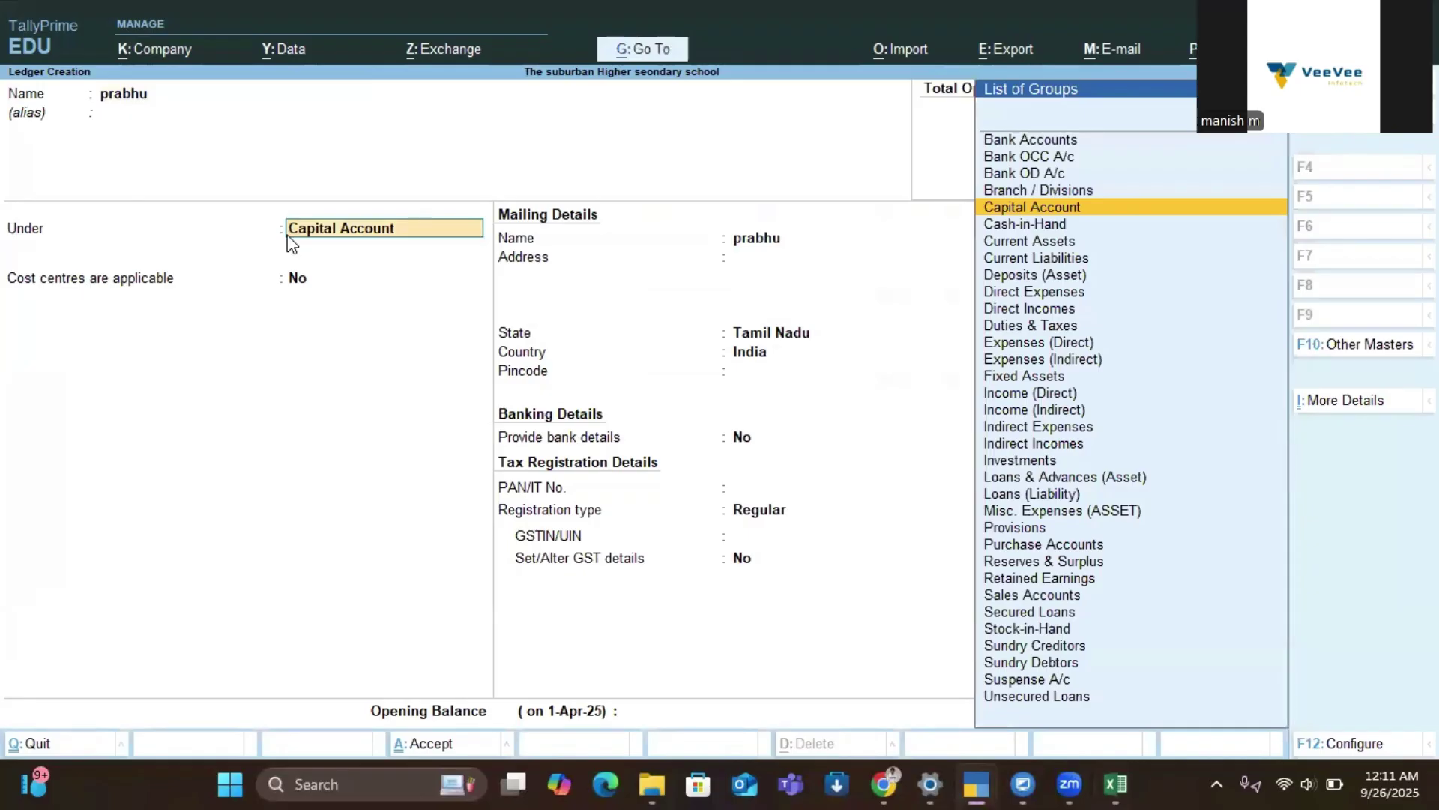
Step: Place the student ledger under Sundry Debtors, keeping bill-by-bill balances at Yes and the credit days check at No
{"action": "type", "text": "Sun"}
{"action": "key", "text": "Down"}
{"action": "key", "text": "Return"}
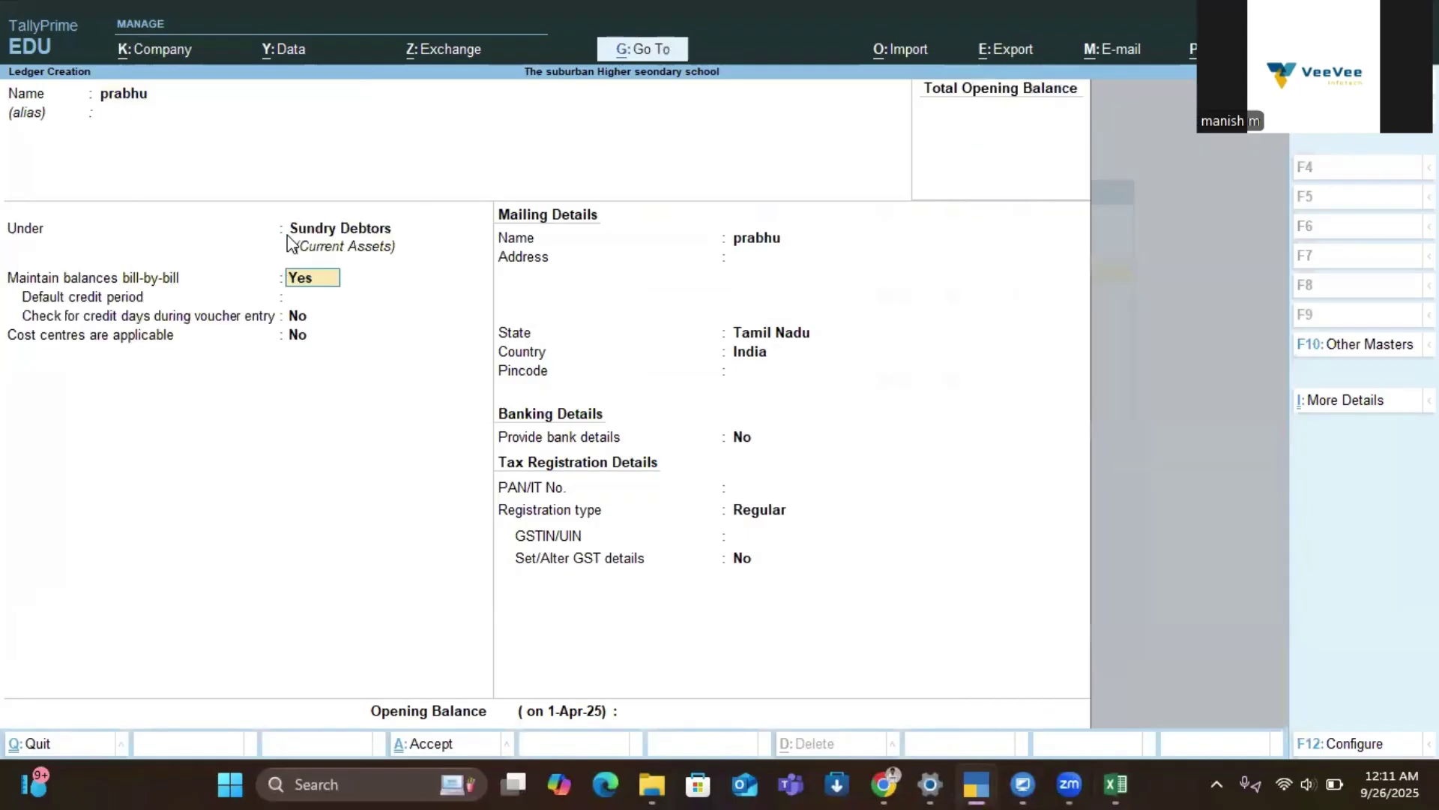
{"action": "key", "text": "Return"}
{"action": "key", "text": "Return"}
{"action": "key", "text": "Return"}
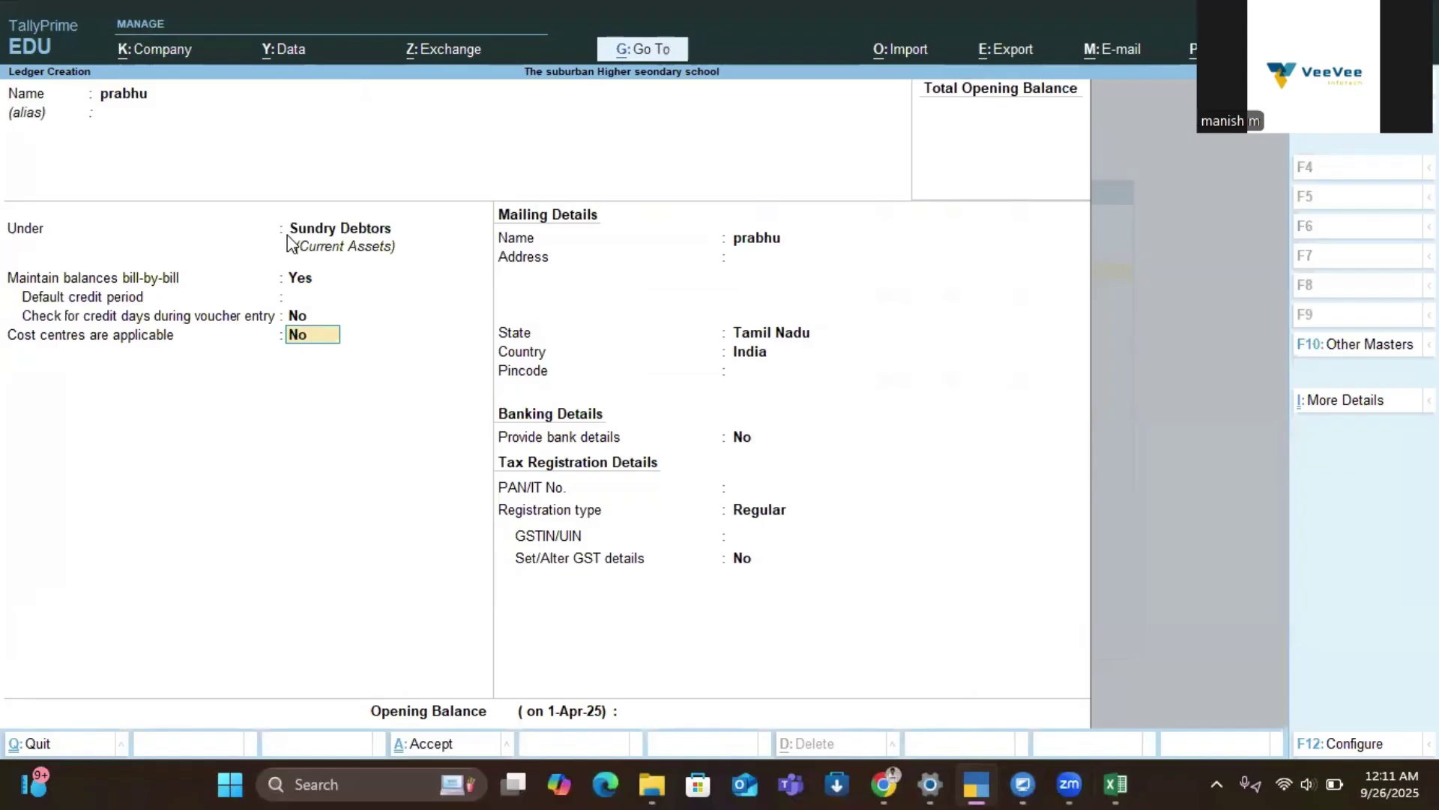
Step: Make cost centres applicable to the student ledger, keep the default mailing and banking details, and save it
{"action": "key", "text": "y"}
{"action": "key", "text": "Return"}
{"action": "key", "text": "Return"}
{"action": "key", "text": "Return"}
{"action": "key", "text": "Return"}
{"action": "key", "text": "Return"}
{"action": "key", "text": "Return"}
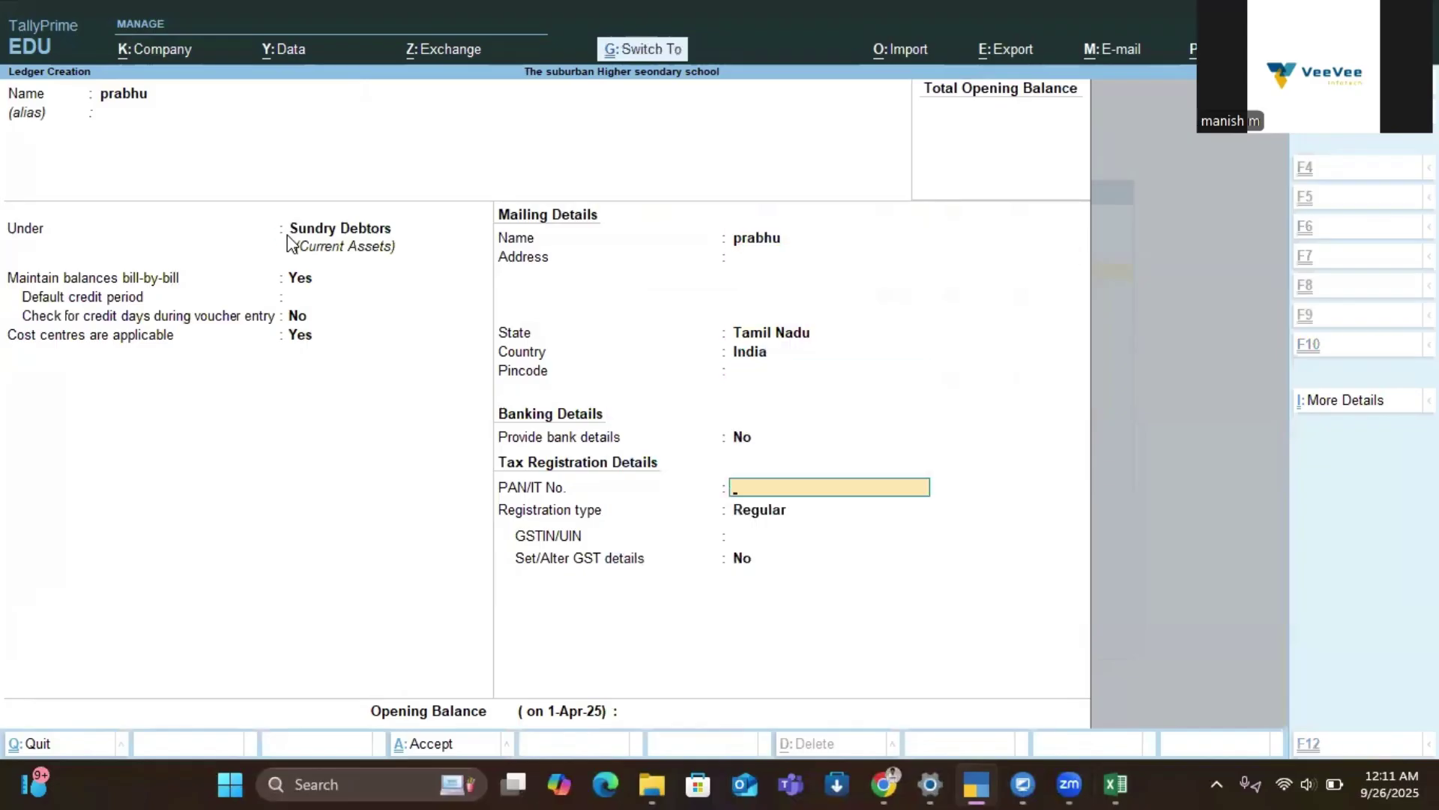
{"action": "key", "text": "ctrl+a"}
Step: Create a ledger under Sundry Debtors with cost centres applicable, using the student name copied from cell A8 of the Excel sheet
{"action": "key", "text": "alt+Tab"}
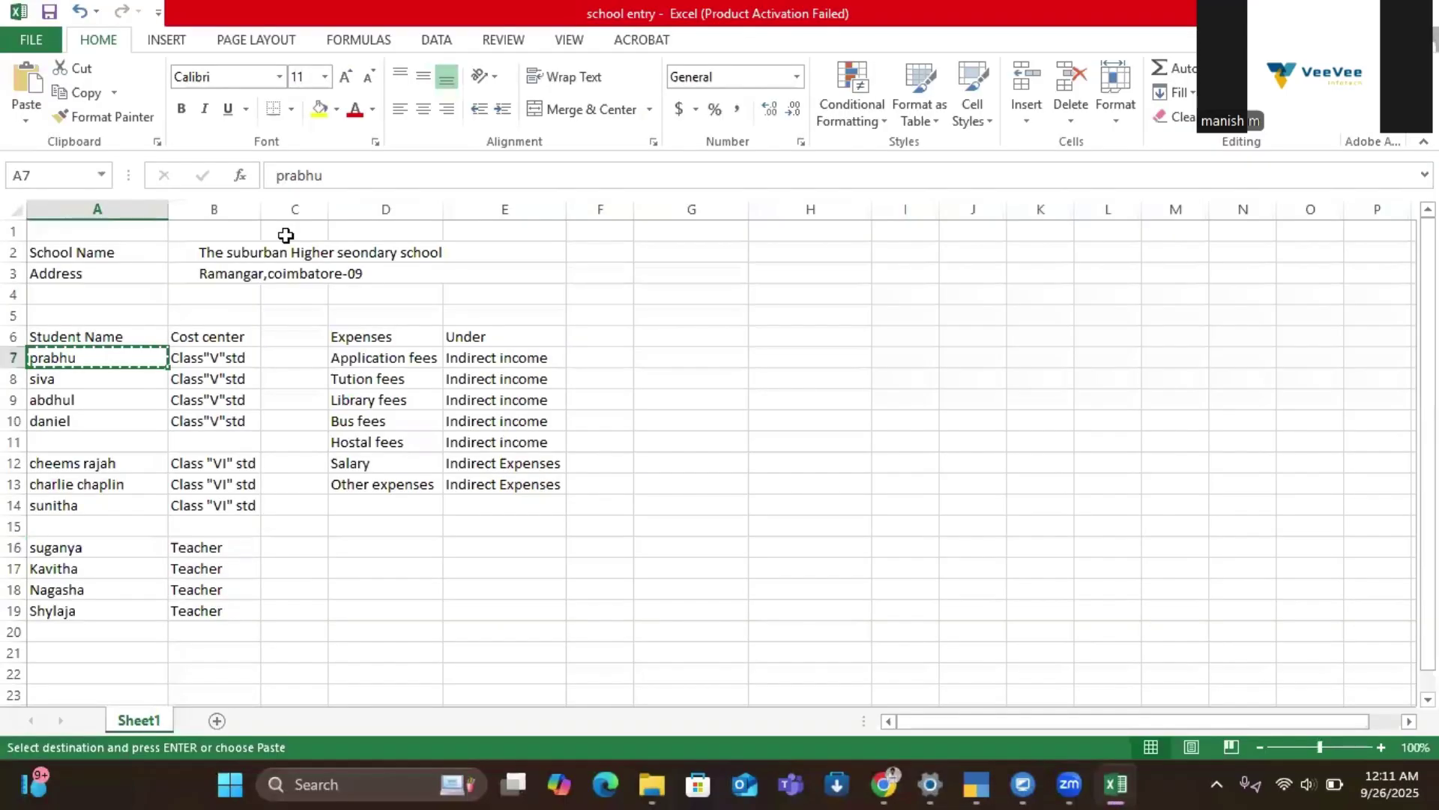
{"action": "key", "text": "Down"}
{"action": "key", "text": "ctrl+c"}
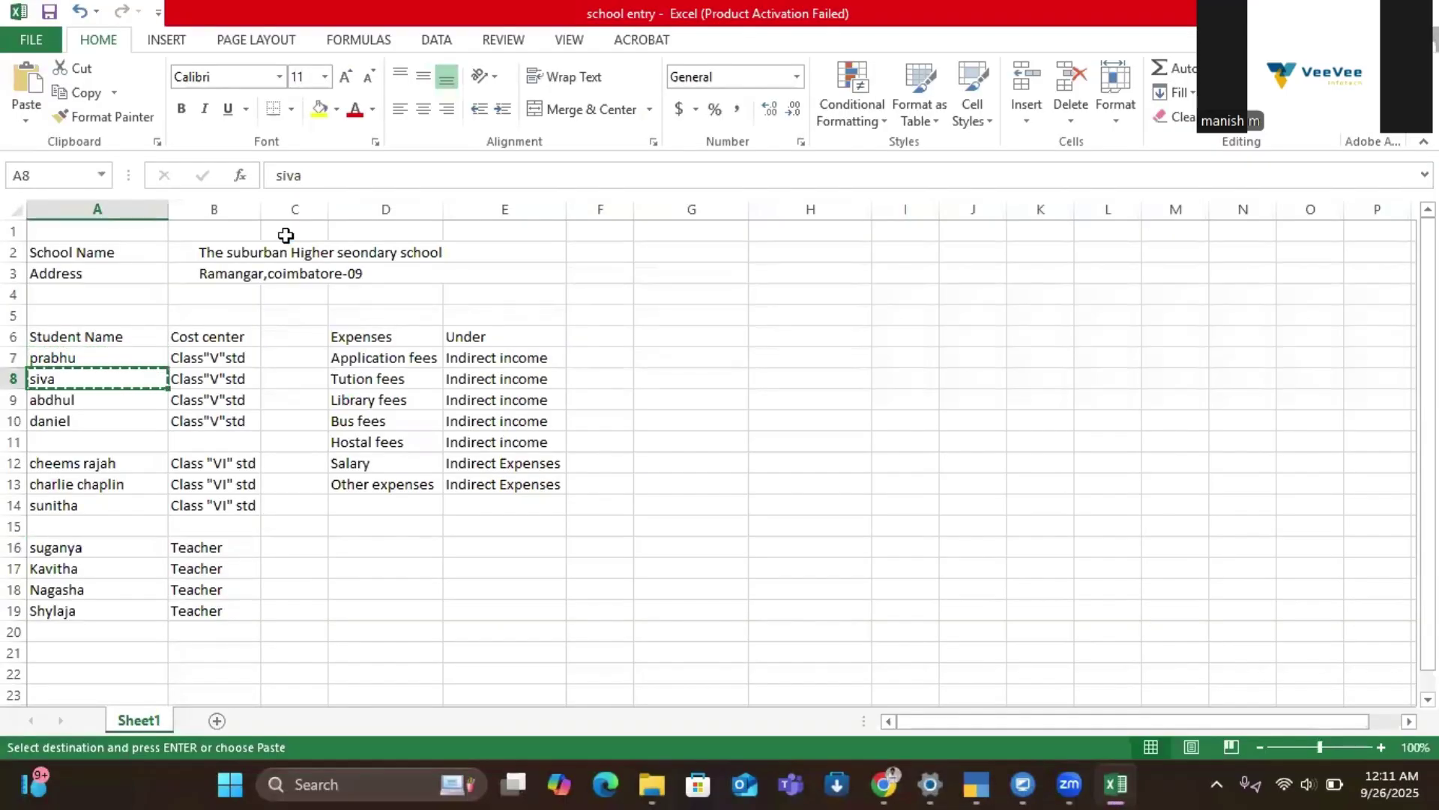
{"action": "key", "text": "alt+Tab"}
{"action": "key", "text": "ctrl+alt+v"}
{"action": "key", "text": "Return"}
{"action": "key", "text": "Return"}
{"action": "key", "text": "Return"}
{"action": "key", "text": "Return"}
{"action": "key", "text": "Return"}
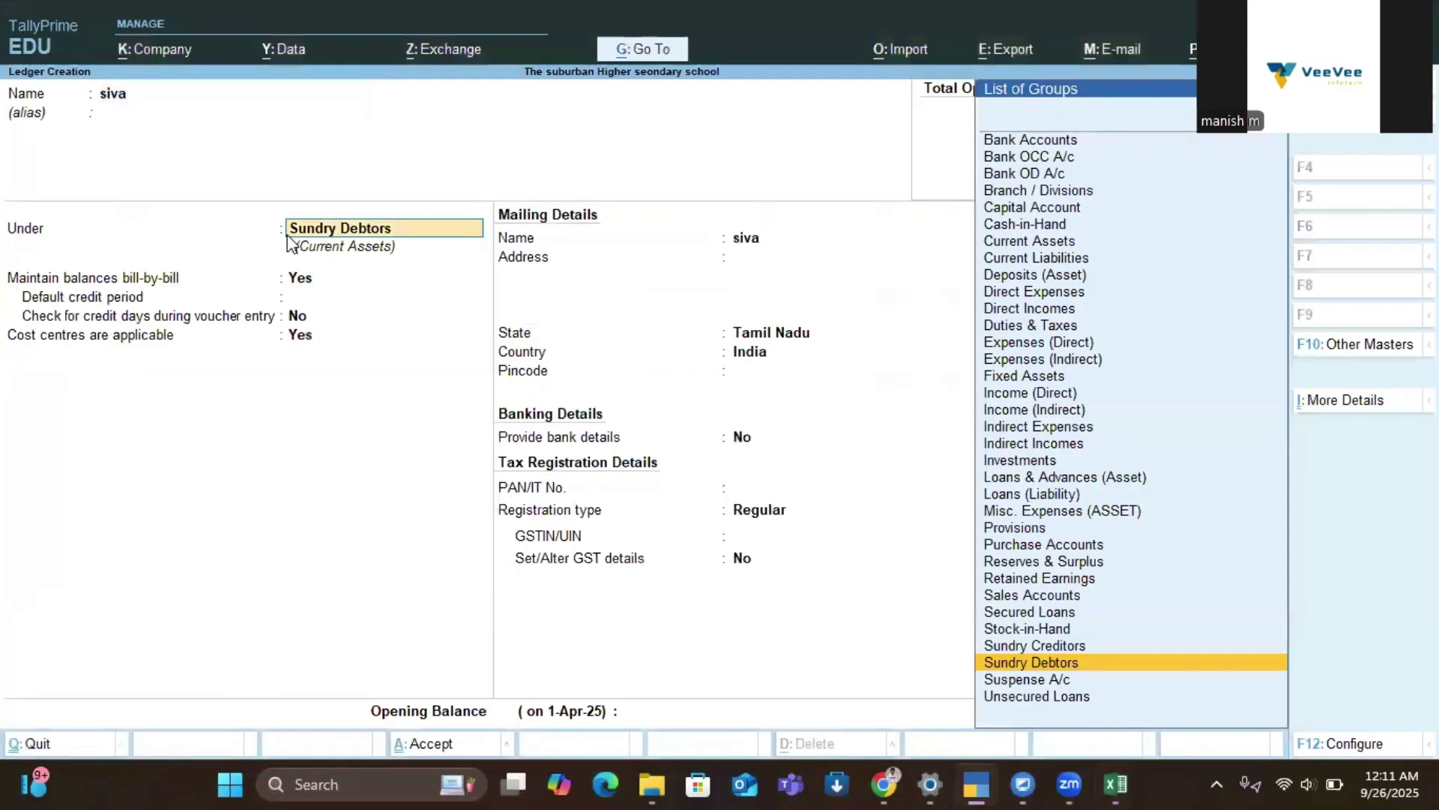
{"action": "key", "text": "Return"}
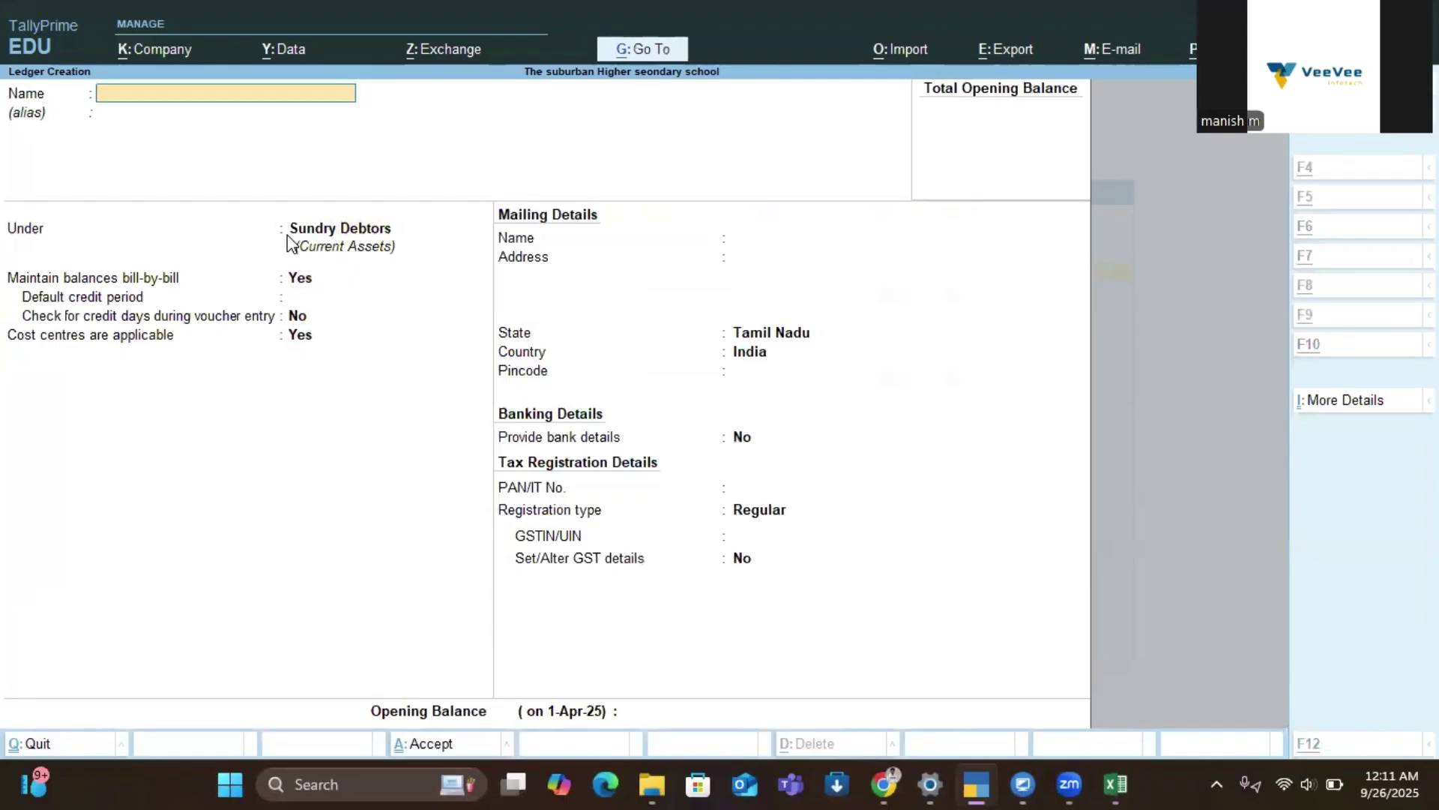
Step: Create a ledger under Sundry Debtors with cost centres applicable, using the student name copied from cell A12 of the Excel sheet
{"action": "key", "text": "alt+Tab"}
{"action": "key", "text": "Down"}
{"action": "key", "text": "Down"}
{"action": "key", "text": "Down"}
{"action": "key", "text": "Down"}
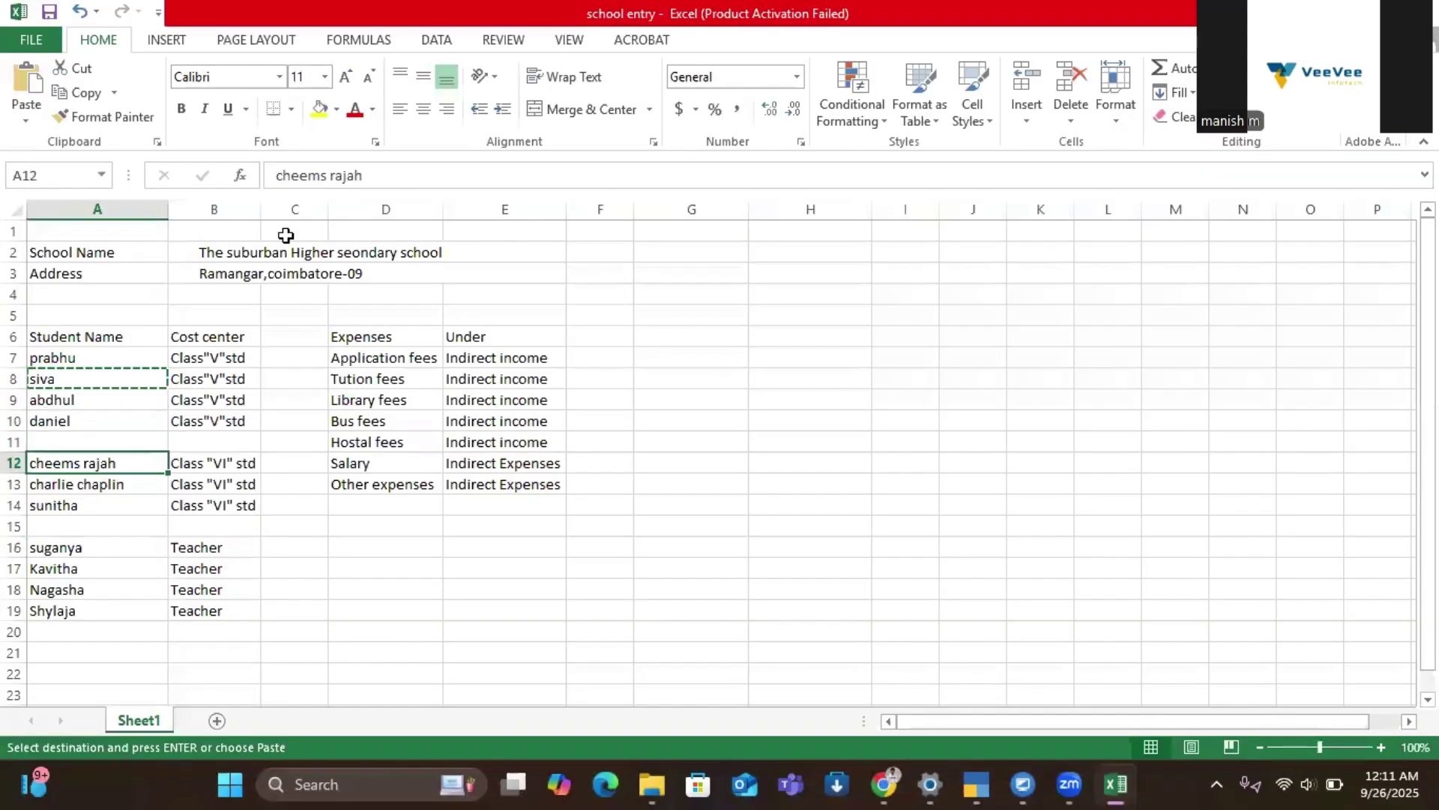
{"action": "key", "text": "Escape"}
{"action": "key", "text": "ctrl+c"}
{"action": "key", "text": "alt+Tab"}
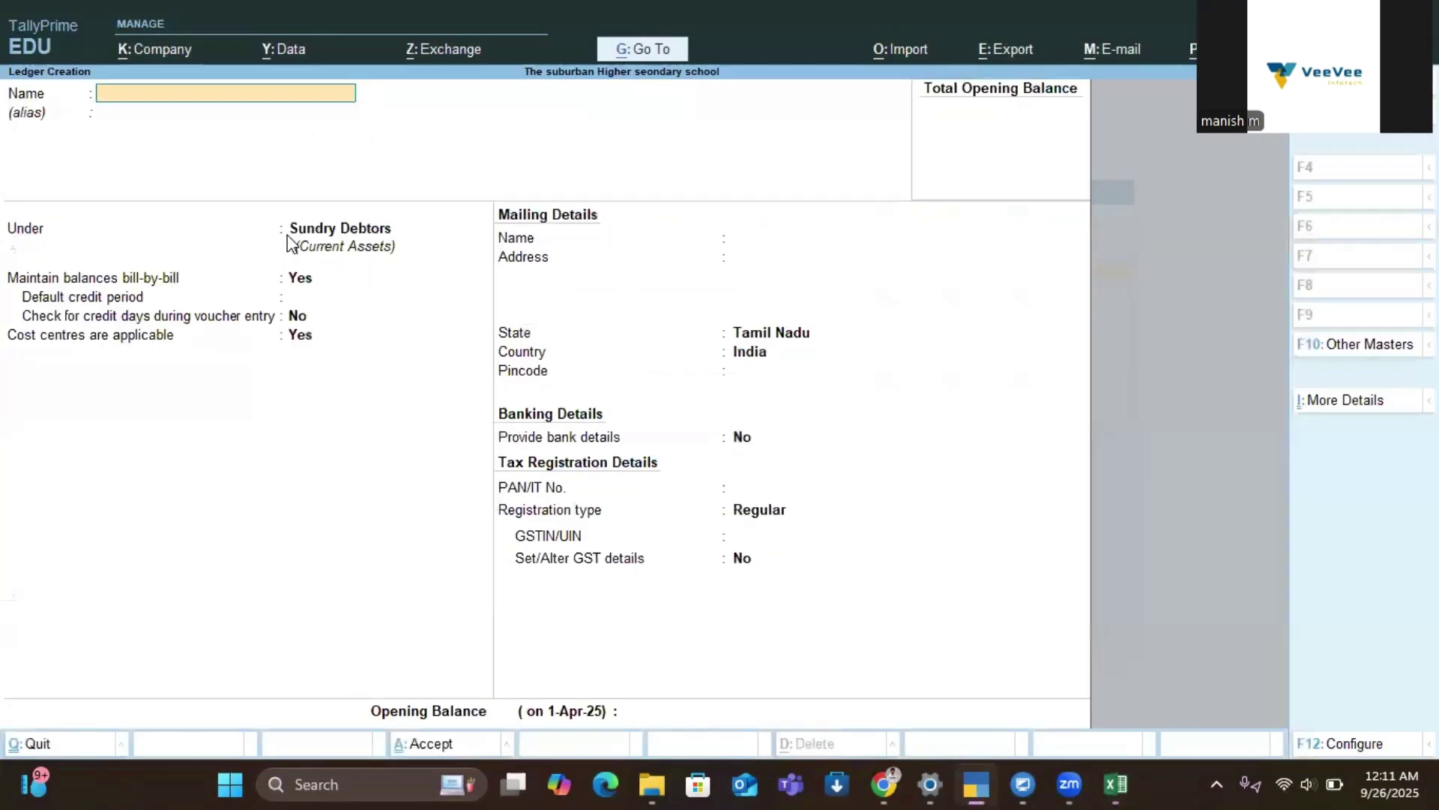
{"action": "key", "text": "ctrl+alt+v"}
{"action": "key", "text": "Return"}
{"action": "key", "text": "Return"}
{"action": "key", "text": "Return"}
{"action": "key", "text": "Return"}
{"action": "key", "text": "Return"}
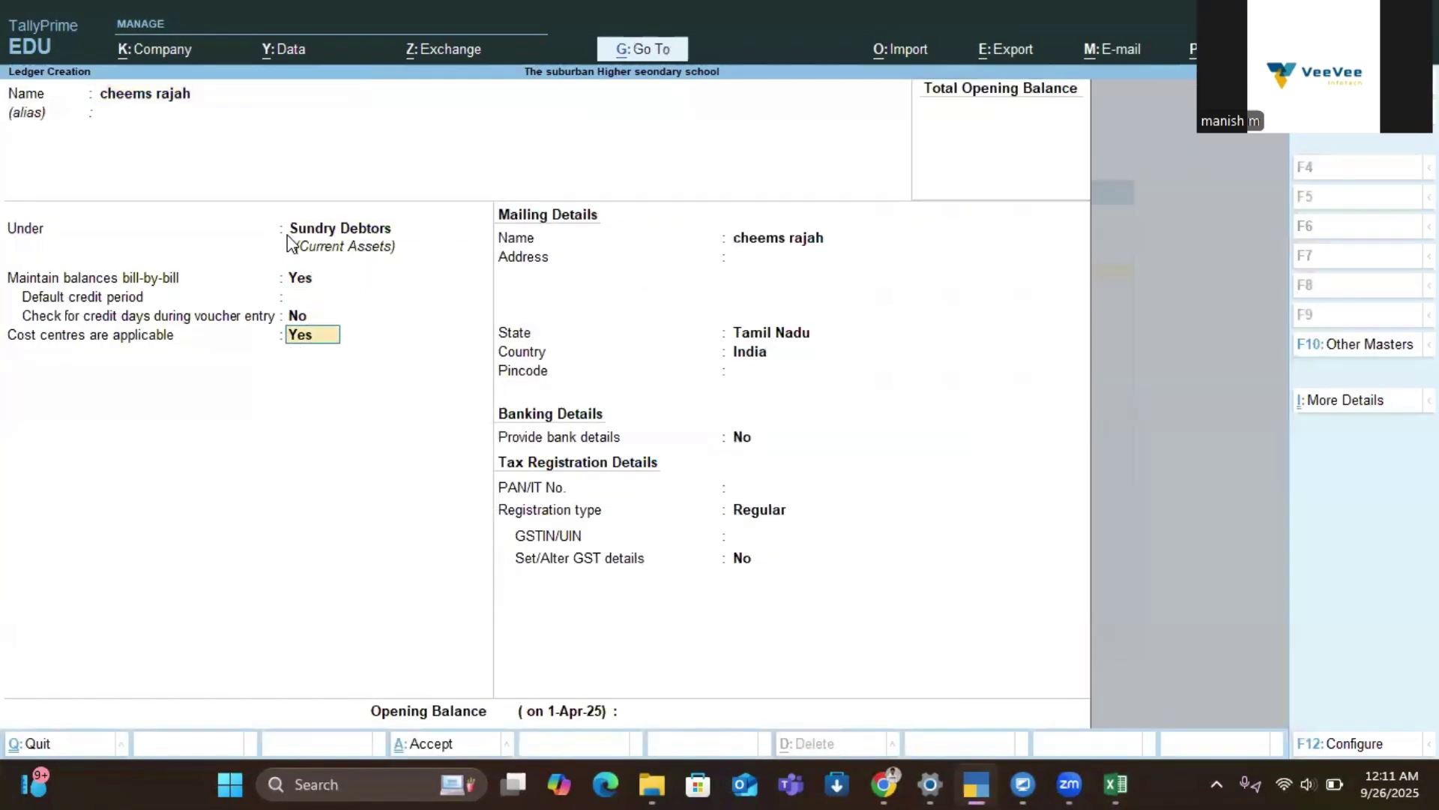
{"action": "key", "text": "ctrl+a"}
Step: Create a ledger under Sundry Debtors with cost centres applicable, using the student name copied from cell A13 of the Excel sheet
{"action": "key", "text": "alt+Tab"}
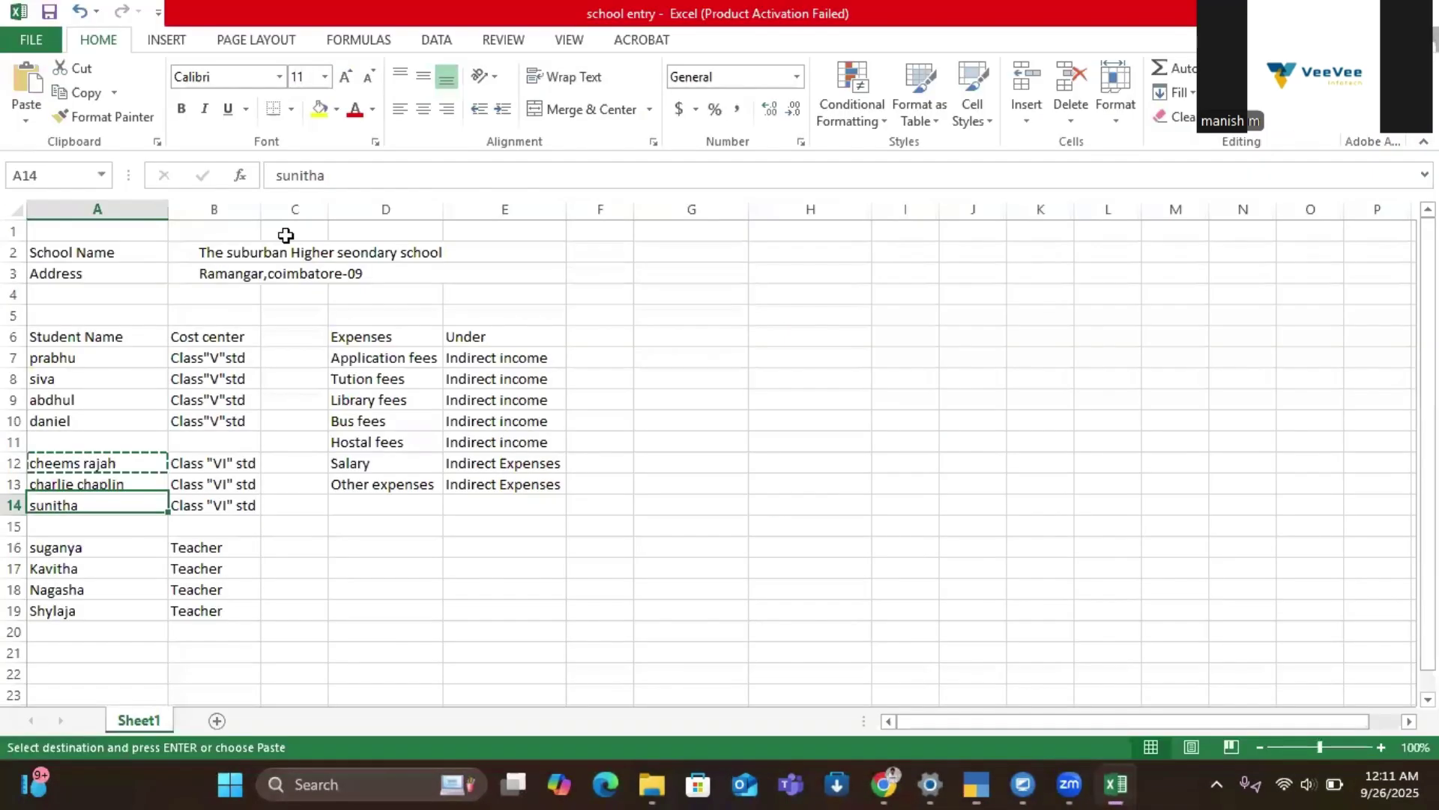
{"action": "key", "text": "Up"}
{"action": "key", "text": "ctrl+c"}
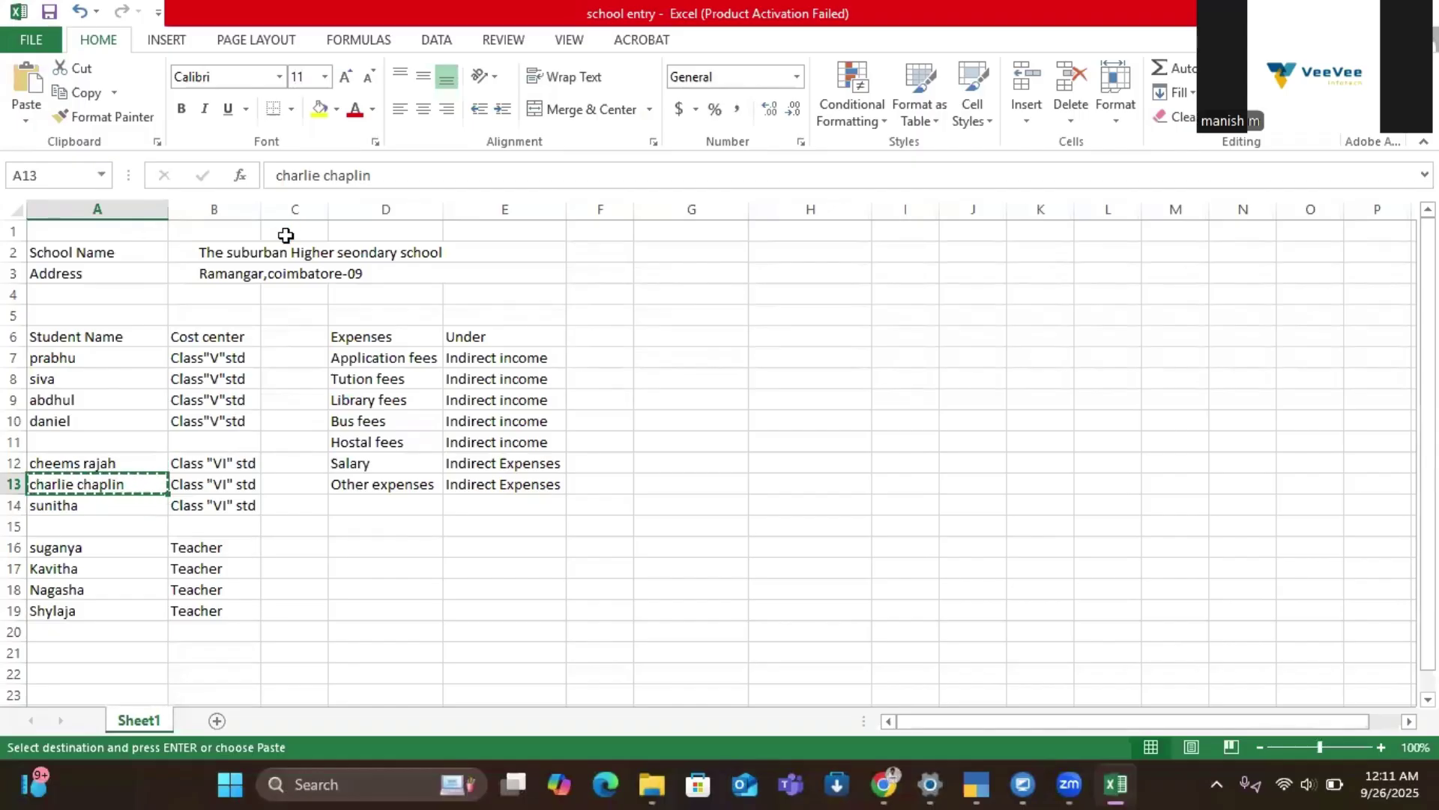
{"action": "key", "text": "alt+Tab"}
{"action": "key", "text": "ctrl+v"}
{"action": "key", "text": "Return"}
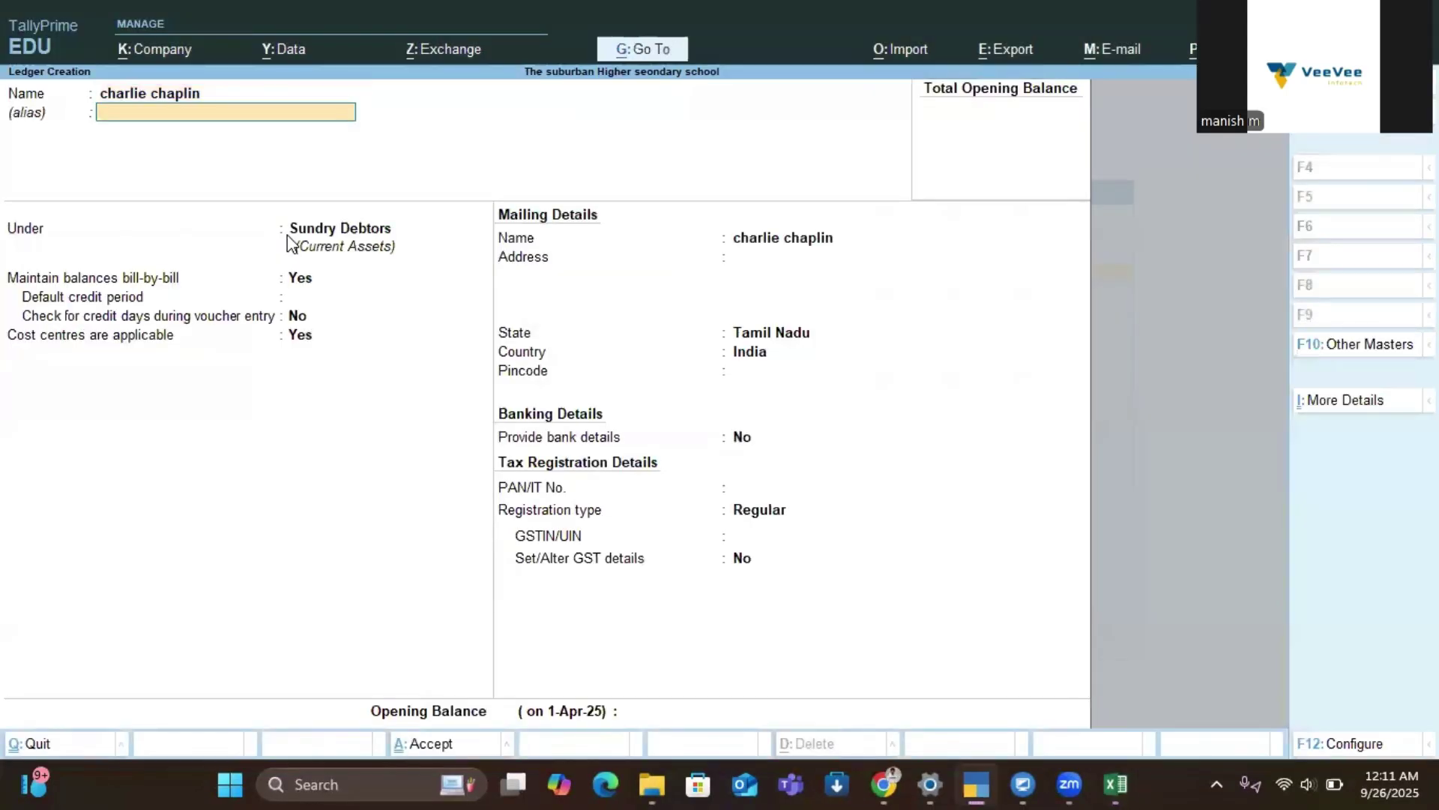
{"action": "key", "text": "Return"}
{"action": "key", "text": "Return"}
{"action": "key", "text": "Return"}
{"action": "key", "text": "Return"}
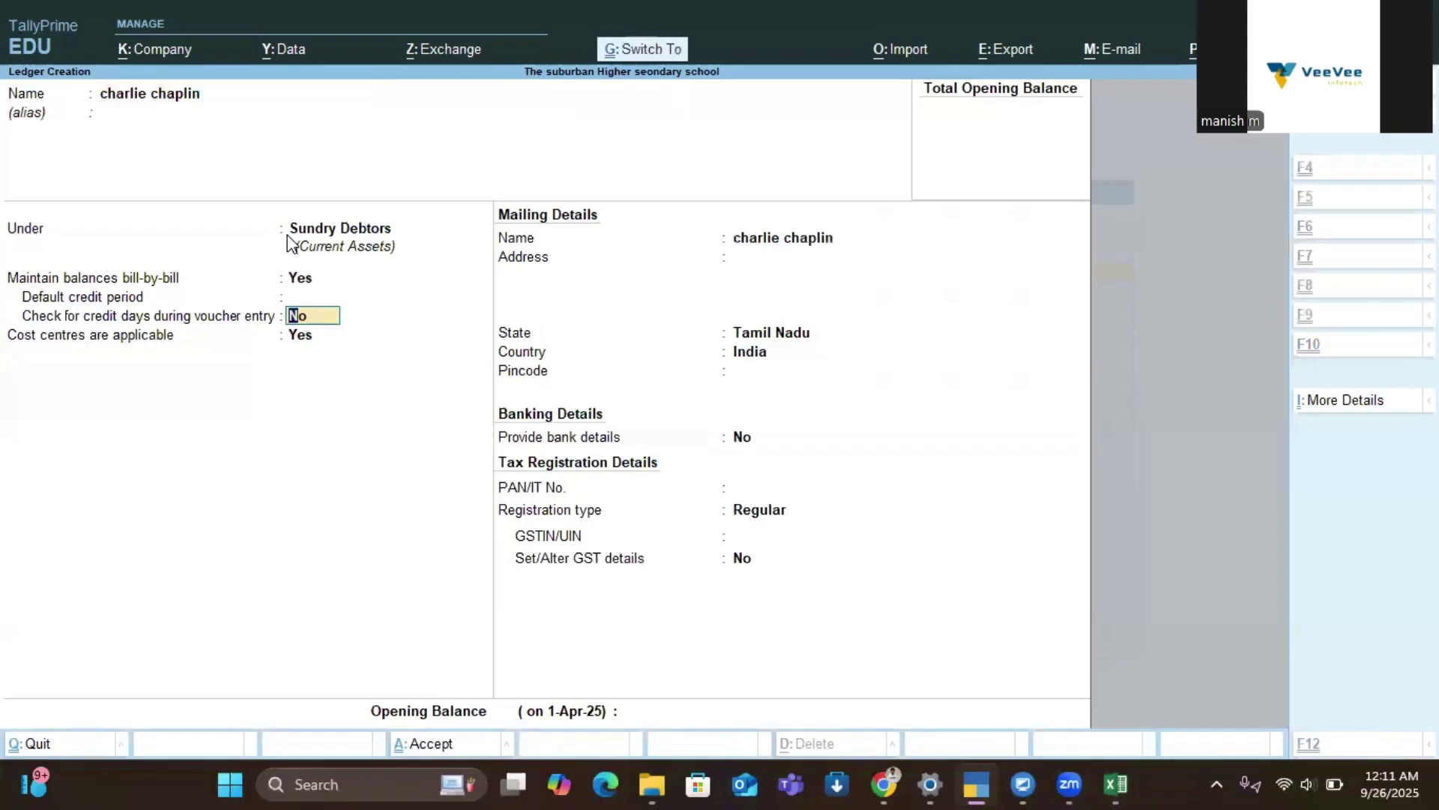
{"action": "key", "text": "ctrl+a"}
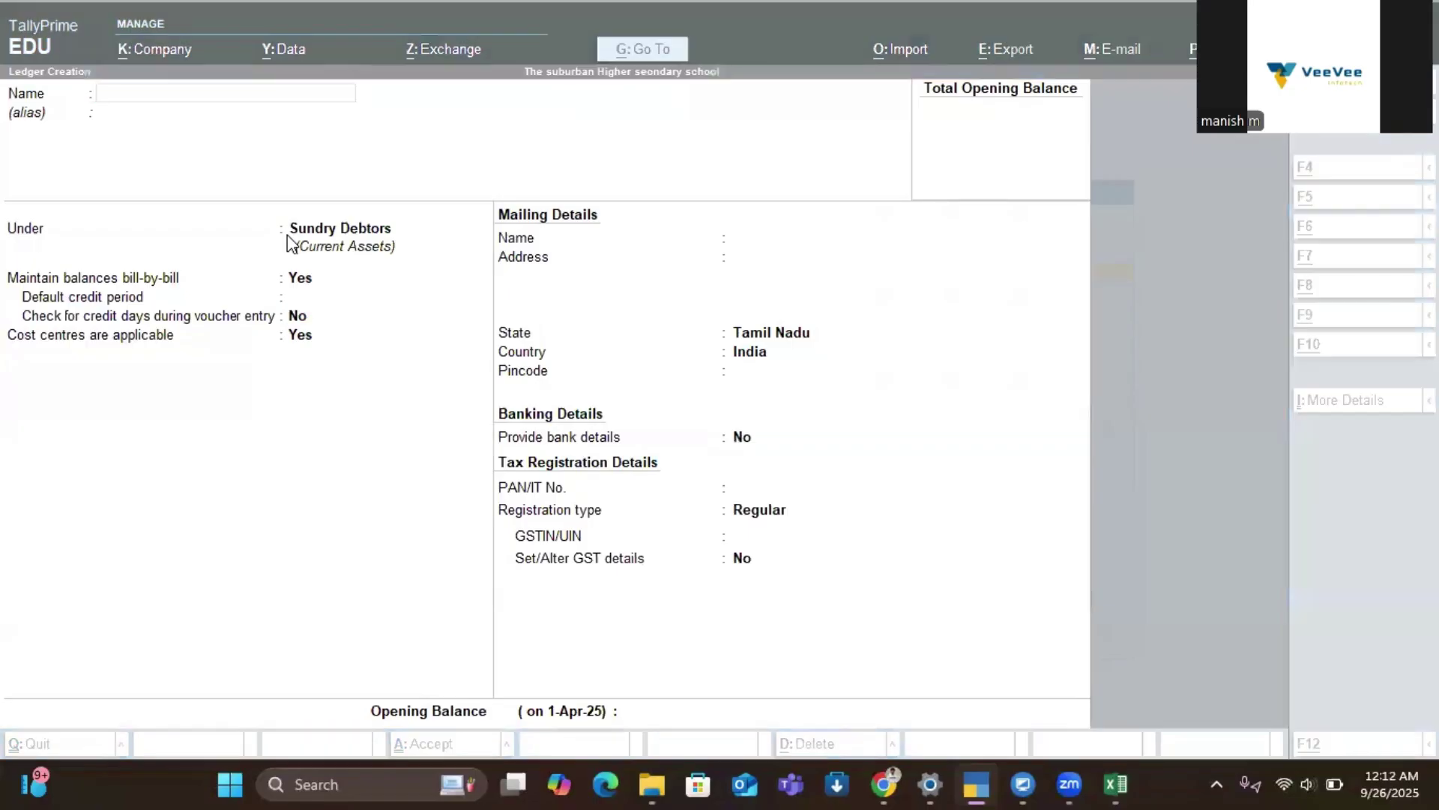
Step: Name the next ledger with the teacher's name copied from cell A16 of the Excel sheet
{"action": "key", "text": "alt+Tab"}
{"action": "key", "text": "Down"}
{"action": "key", "text": "Down"}
{"action": "key", "text": "Down"}
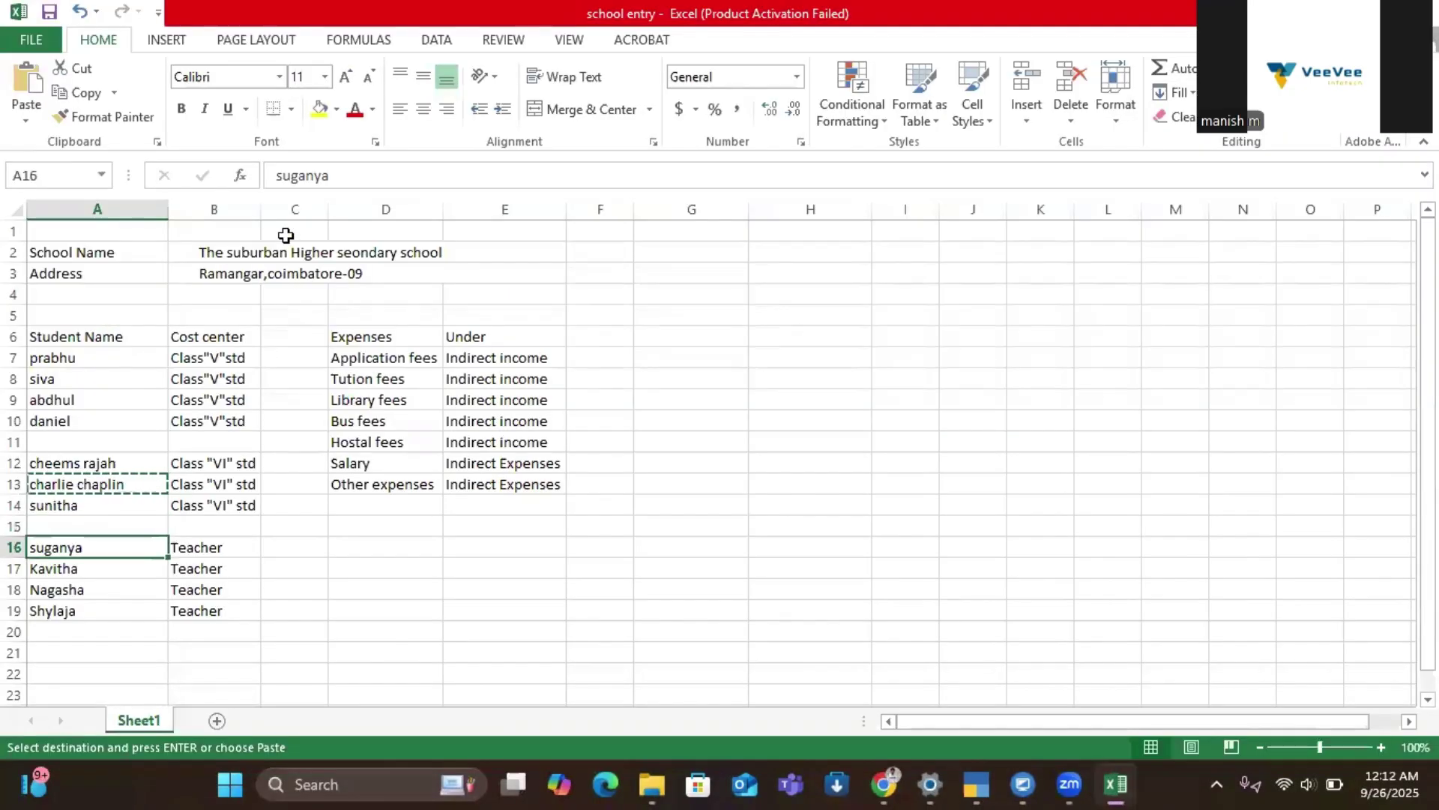
{"action": "key", "text": "ctrl+c"}
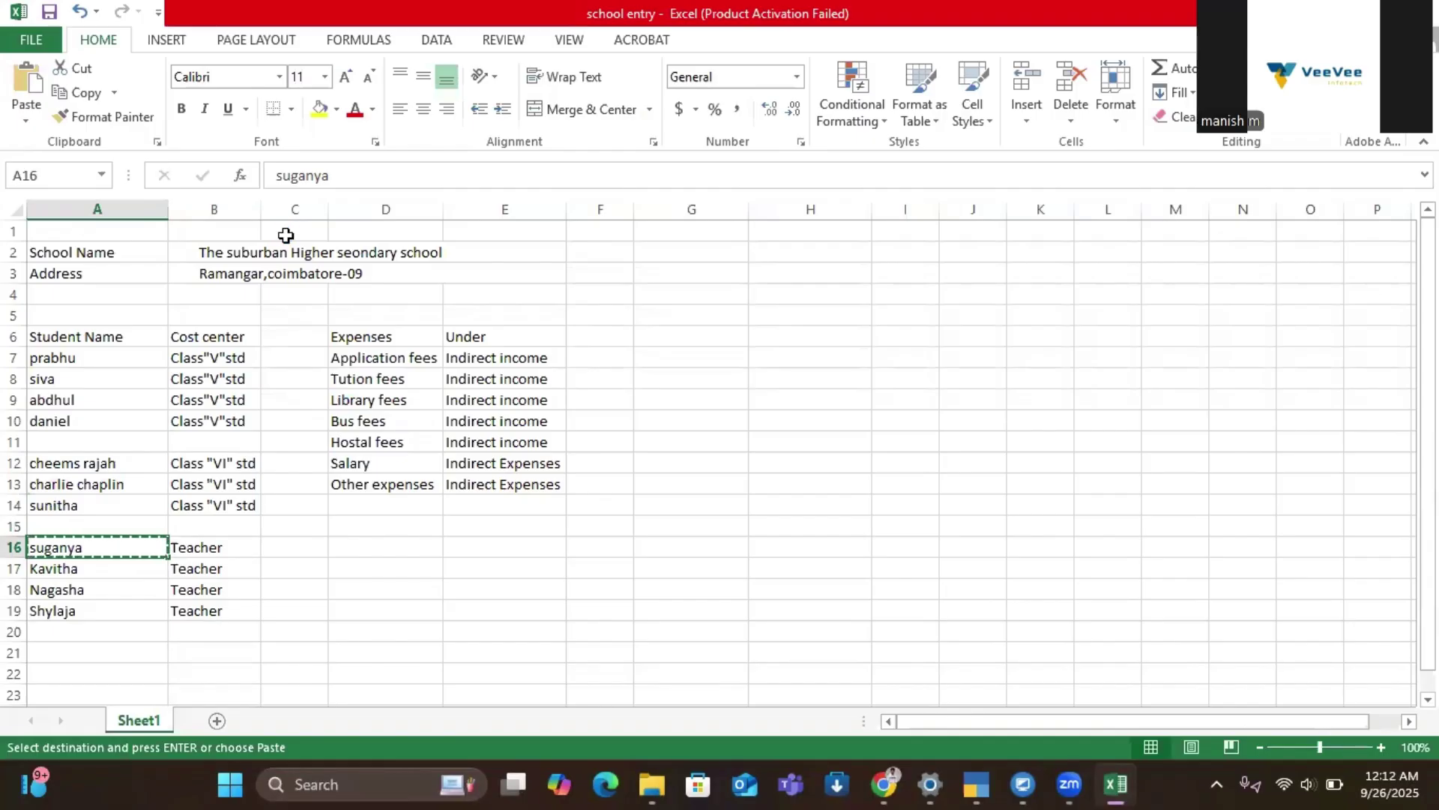
{"action": "key", "text": "alt+Tab"}
{"action": "key", "text": "ctrl+alt+v"}
{"action": "key", "text": "Return"}
{"action": "key", "text": "Return"}
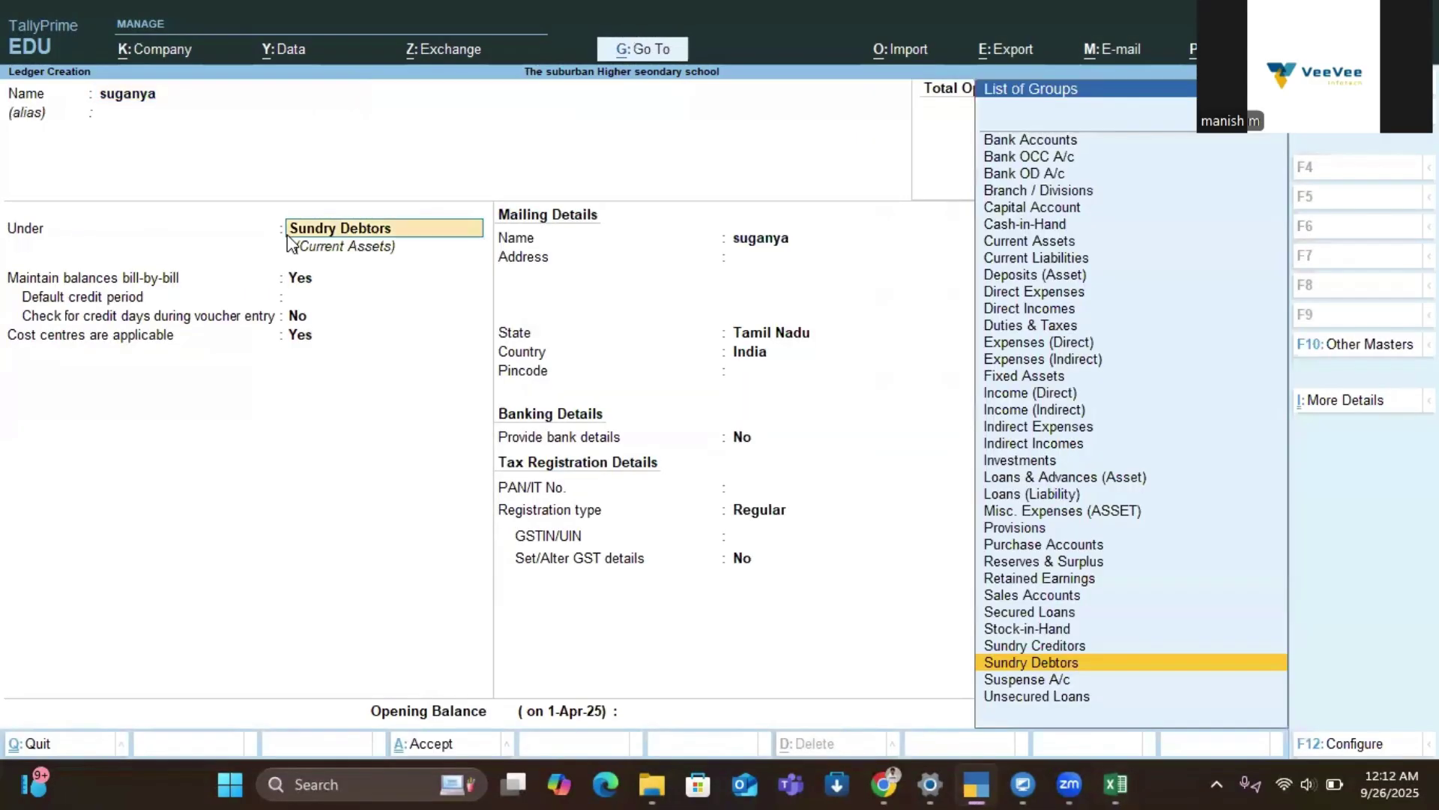
Step: Place the teacher's ledger under Sundry Creditors, set cost centres applicable to Yes, and save it
{"action": "type", "text": "Sun"}
{"action": "key", "text": "Return"}
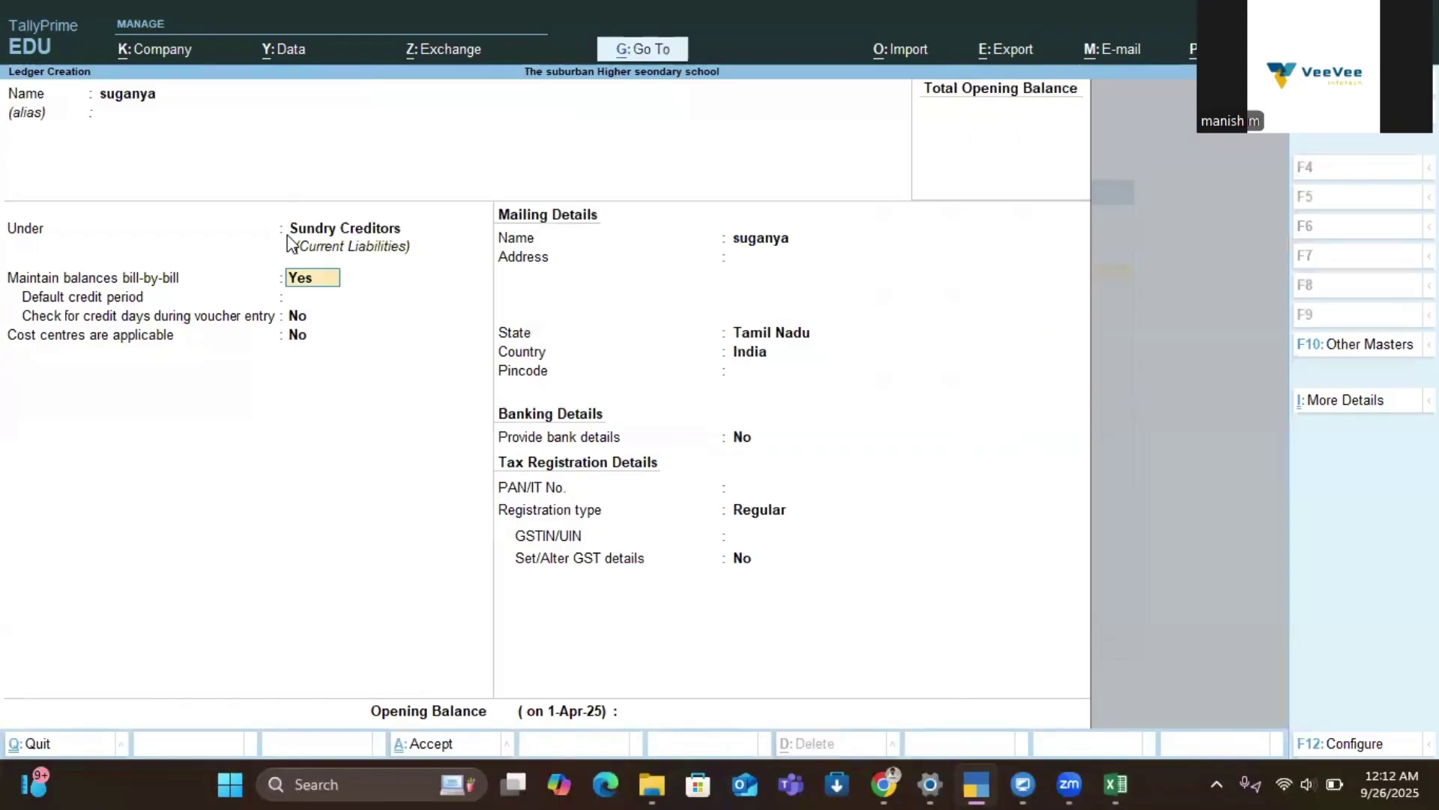
{"action": "key", "text": "Return"}
{"action": "key", "text": "Return"}
{"action": "type", "text": "ndr"}
{"action": "type", "text": "y"}
{"action": "key", "text": "Return"}
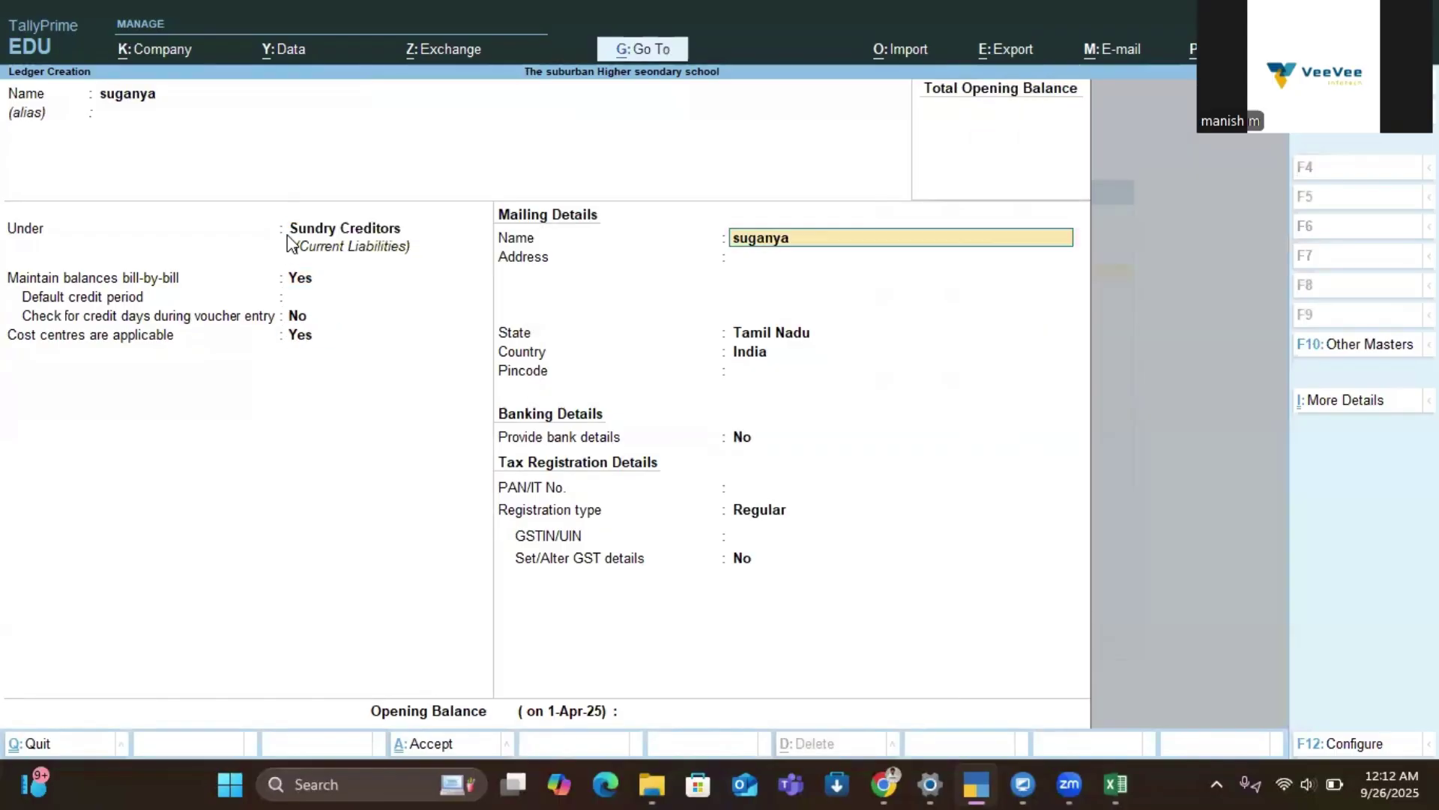
{"action": "key", "text": "ctrl+a"}
Step: Create a ledger under Sundry Creditors with cost centres applicable, using the teacher's name copied from cell A17 of the Excel sheet
{"action": "key", "text": "alt+Tab"}
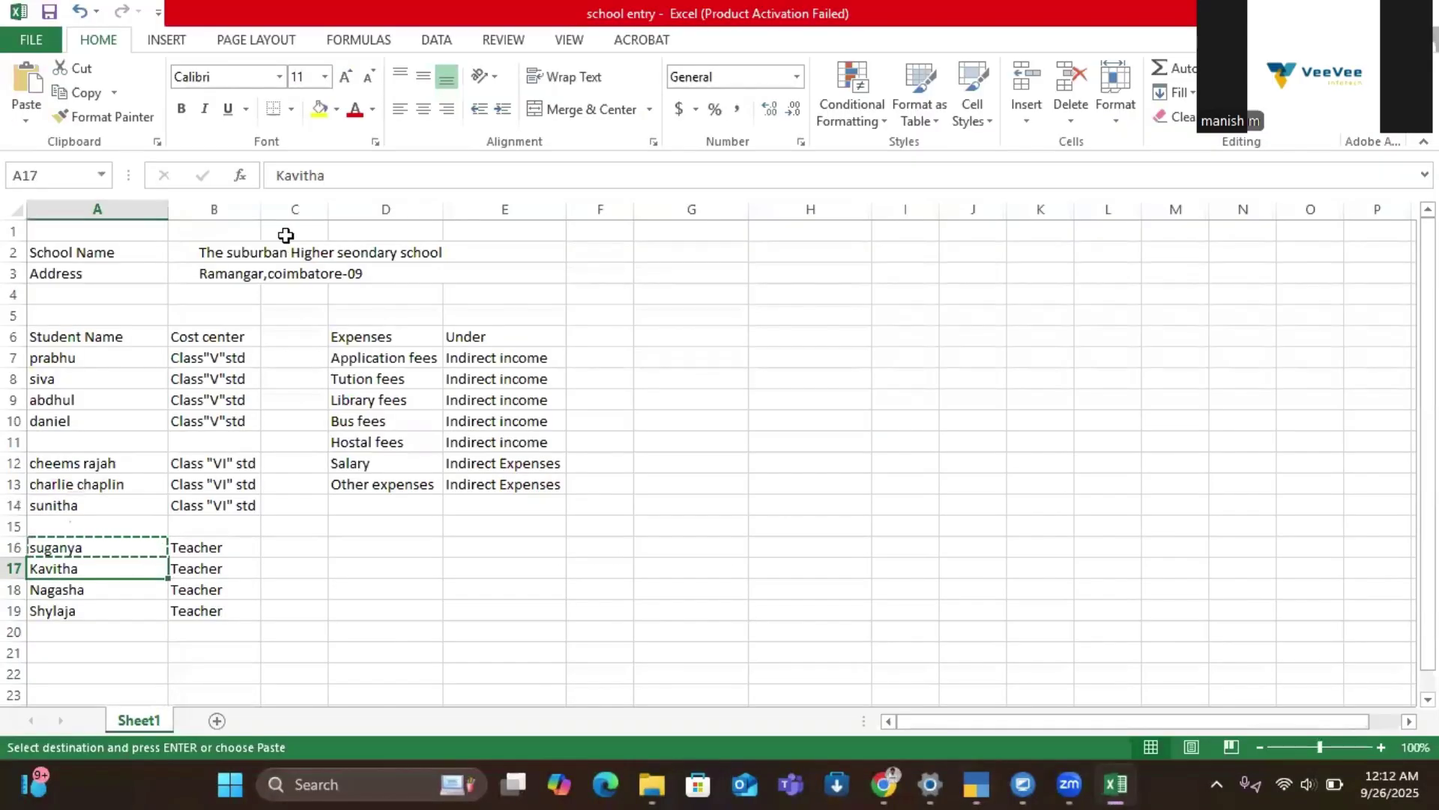
{"action": "key", "text": "alt+Tab"}
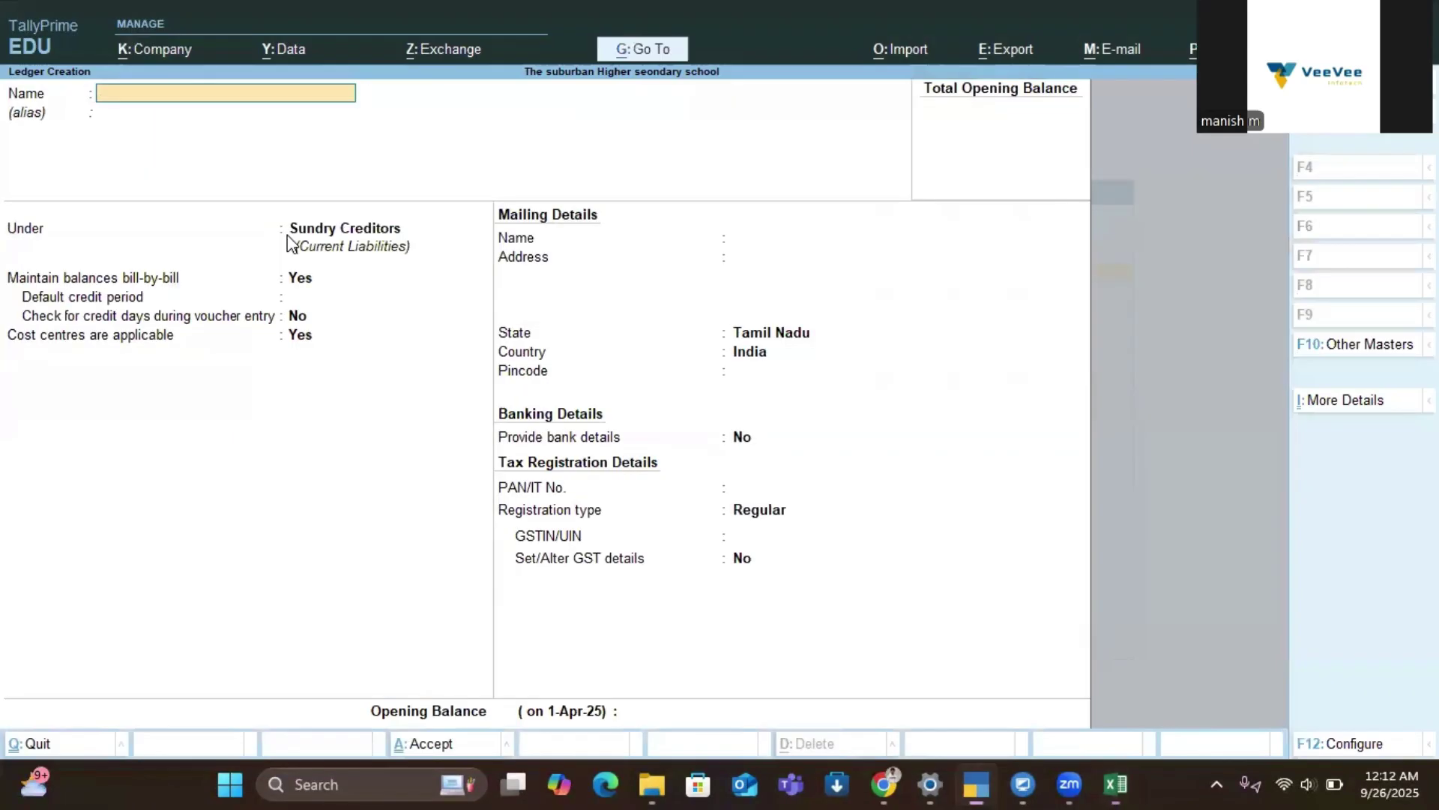
{"action": "key", "text": "ctrl+v"}
{"action": "key", "text": "Return"}
{"action": "key", "text": "Return"}
{"action": "key", "text": "Return"}
{"action": "key", "text": "Return"}
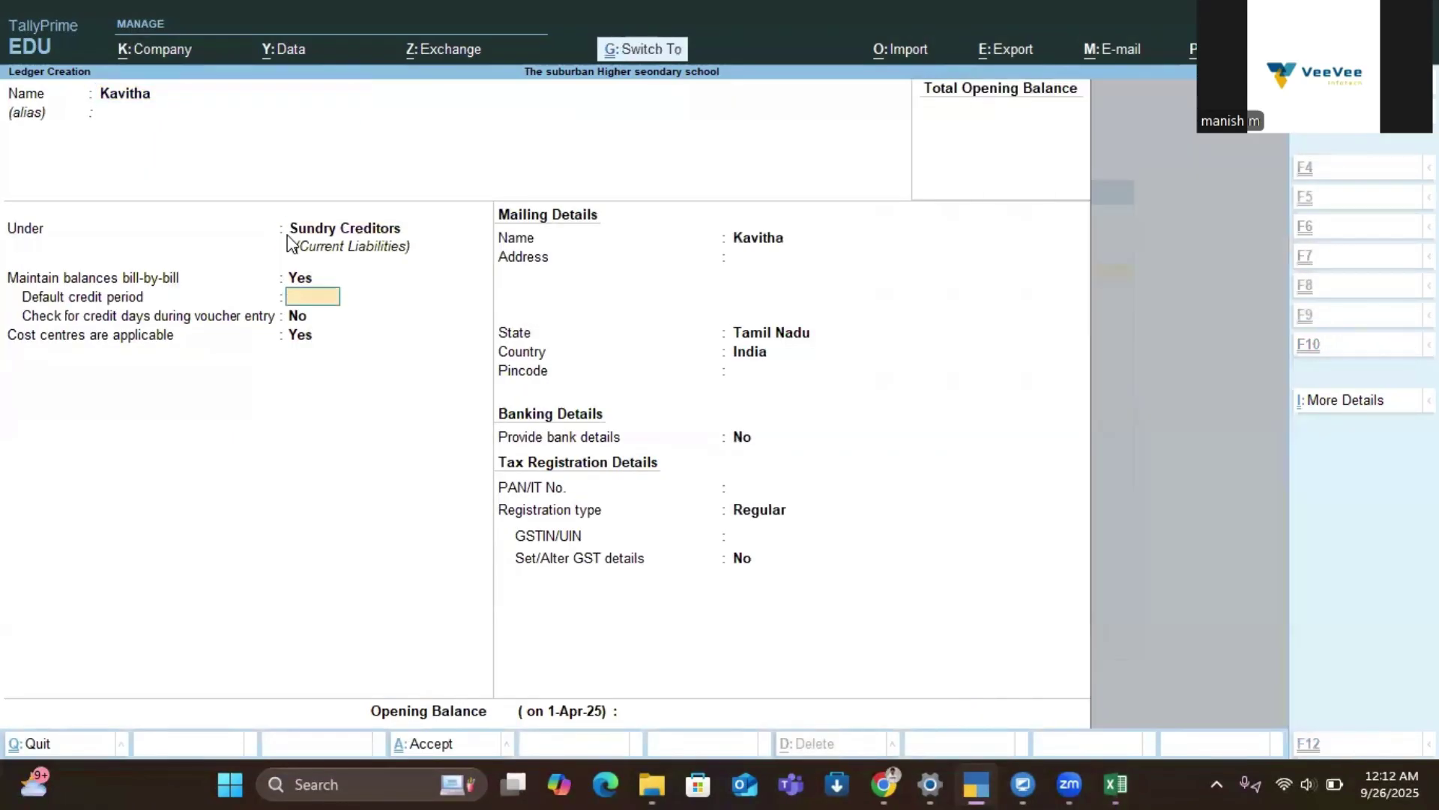
{"action": "key", "text": "ctrl+a"}
Step: Create a ledger under Sundry Creditors with cost centres applicable, using the teacher's name copied from cell A18 of the Excel sheet
{"action": "key", "text": "alt+Tab"}
{"action": "key", "text": "Down"}
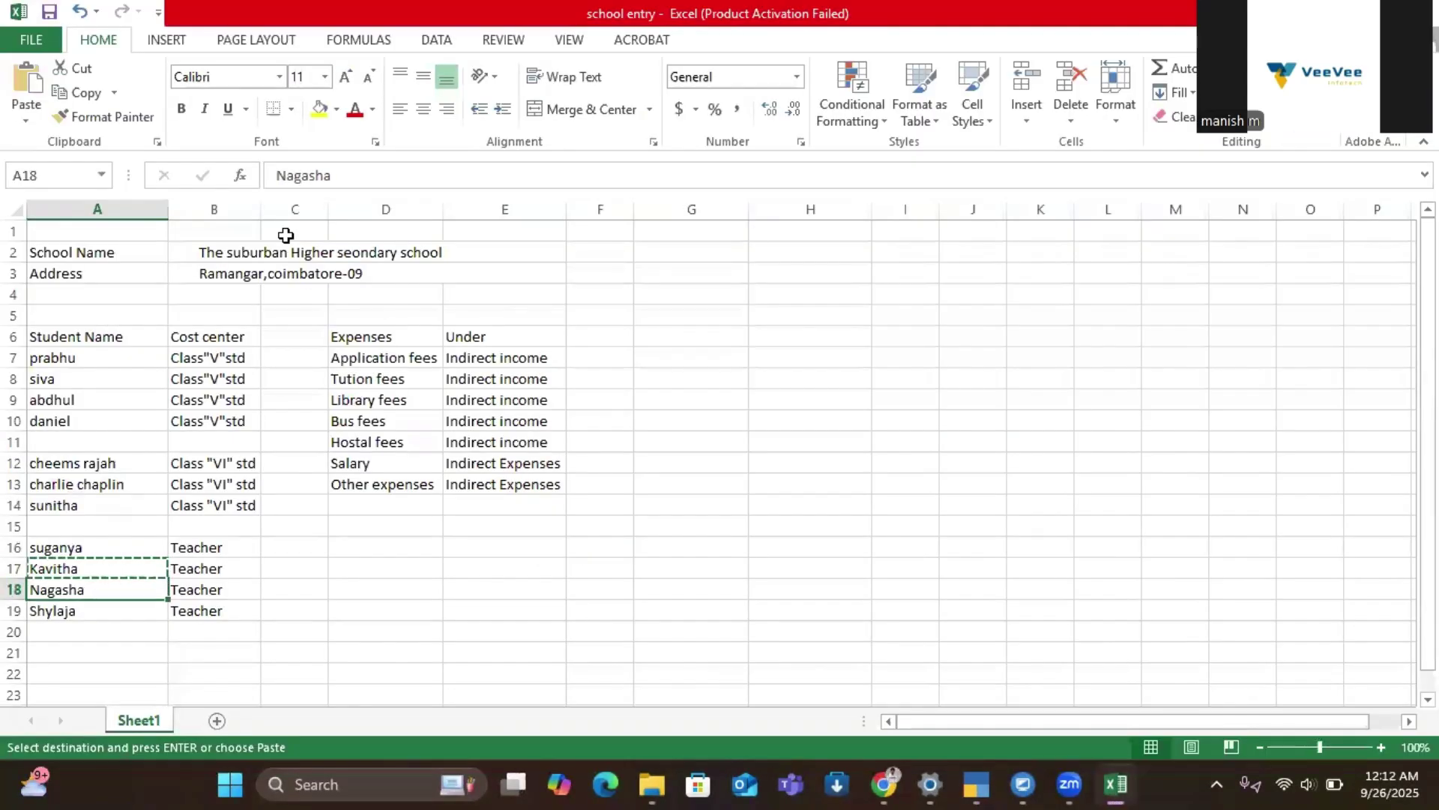
{"action": "key", "text": "ctrl+c"}
{"action": "key", "text": "alt+Tab"}
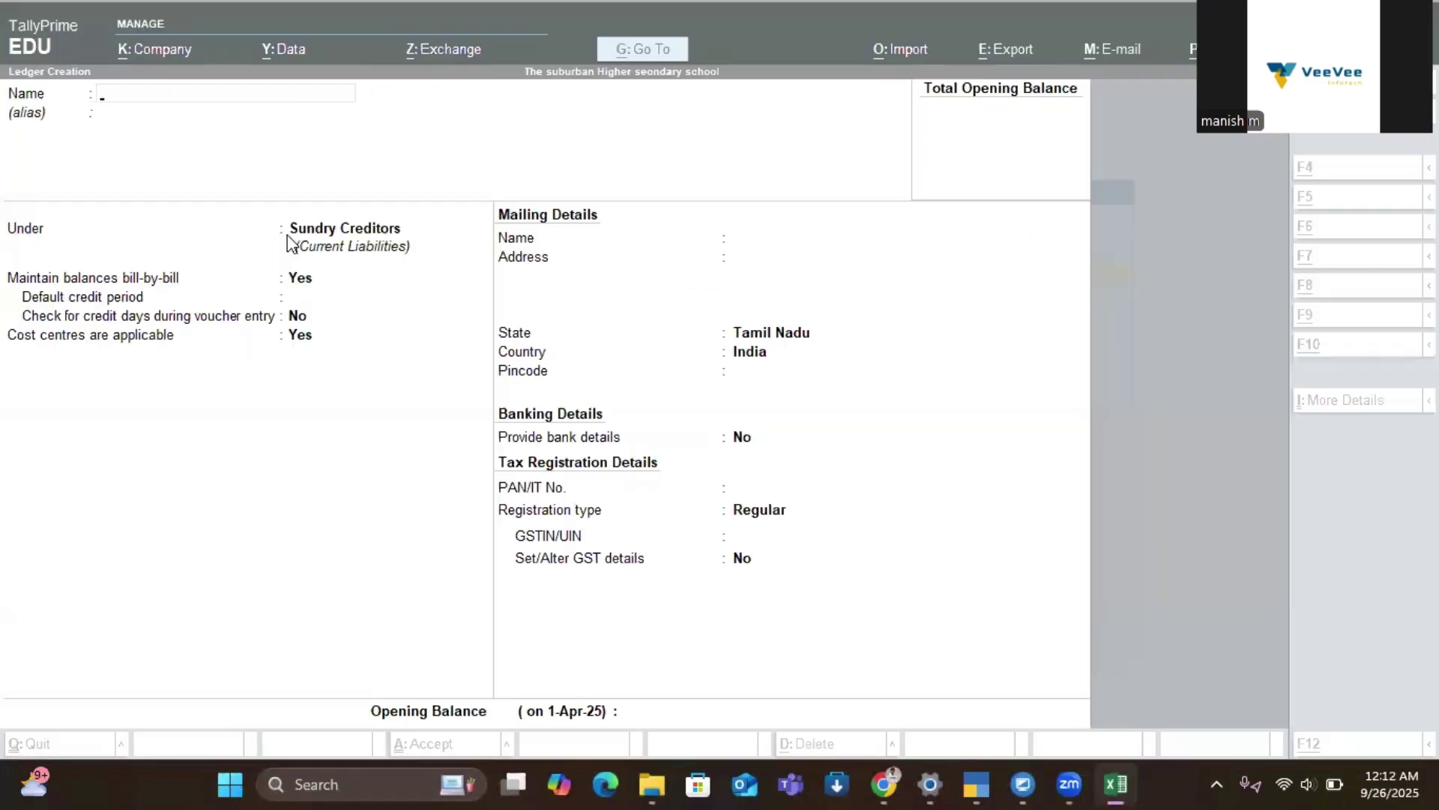
{"action": "key", "text": "ctrl+alt+v"}
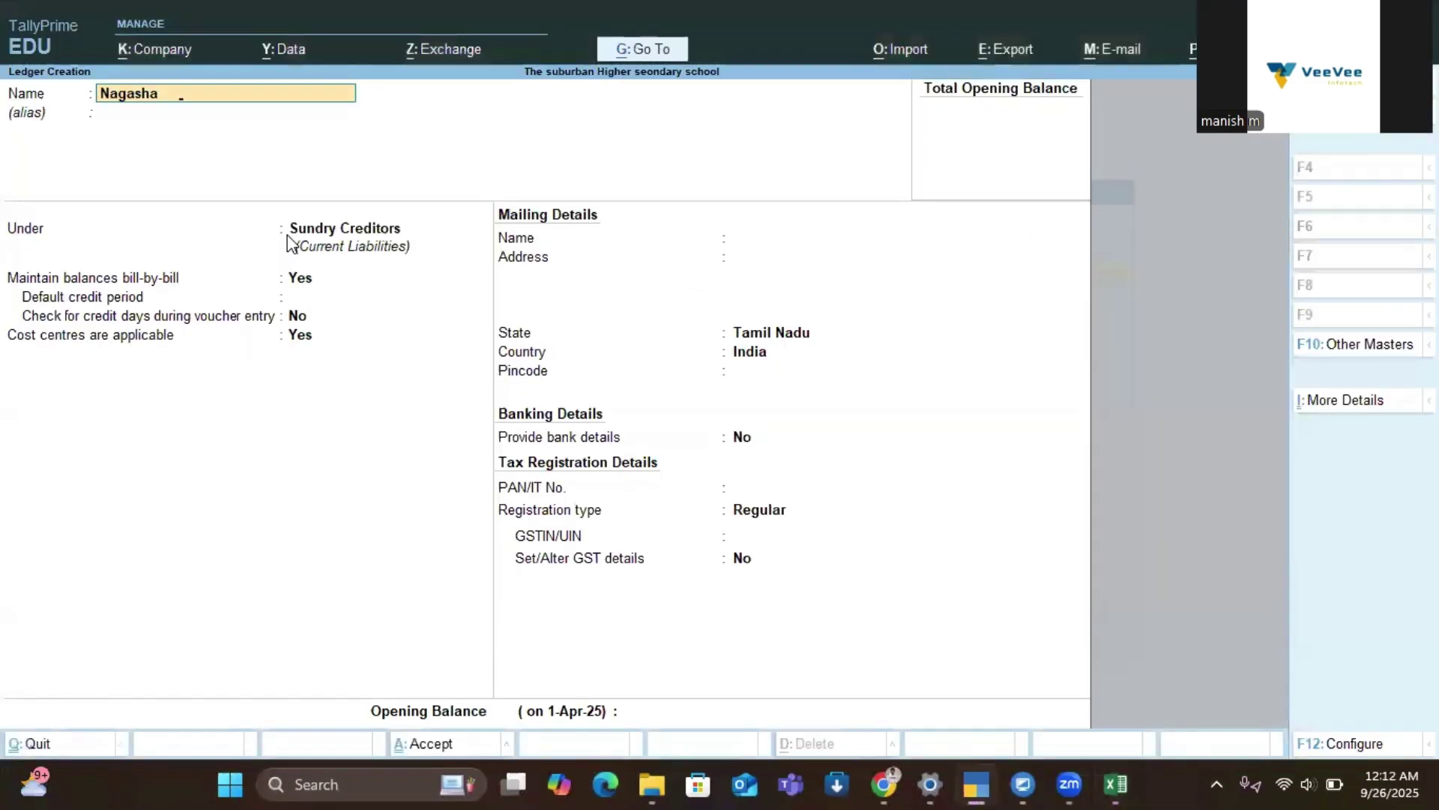
{"action": "key", "text": "Return"}
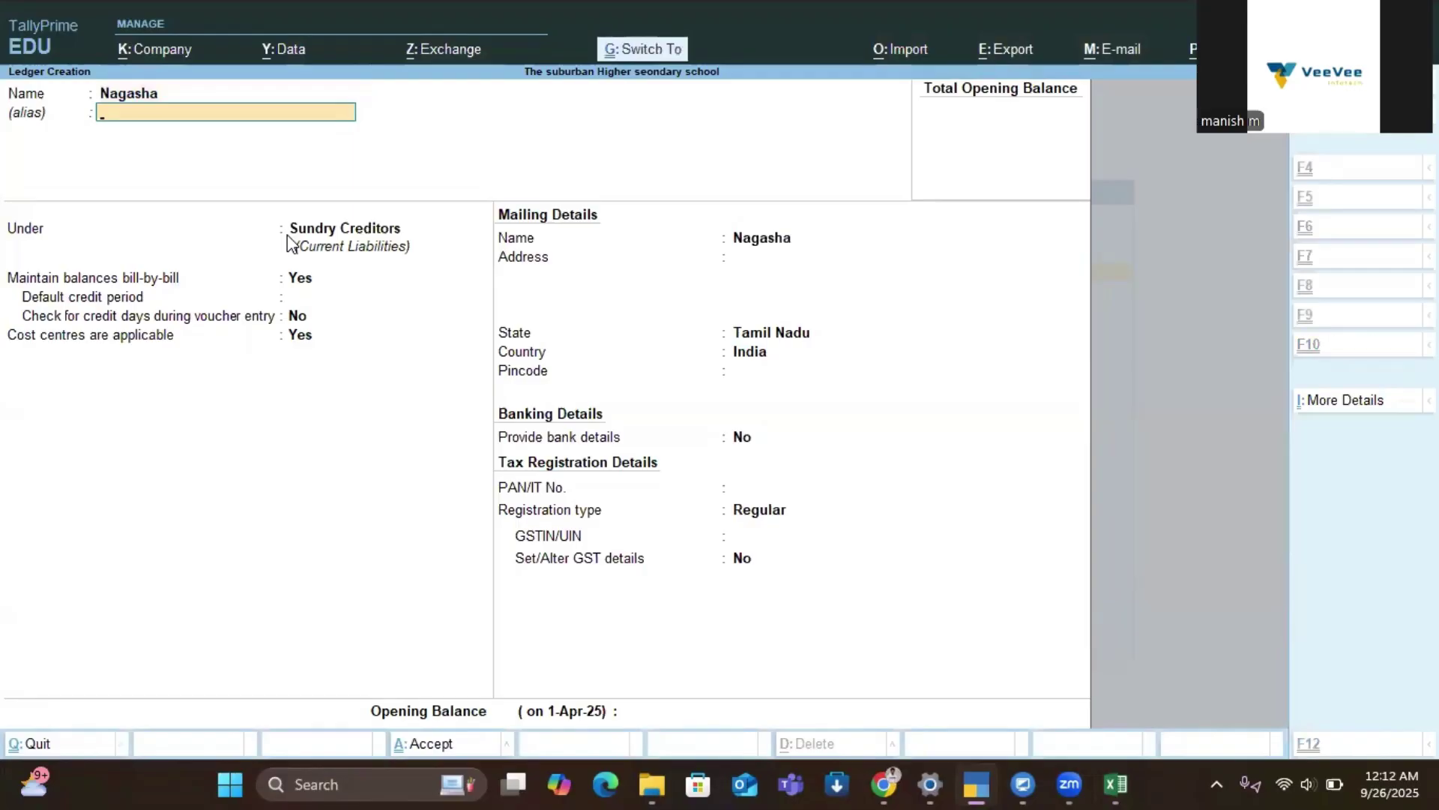
{"action": "key", "text": "ctrl+a"}
Step: Create a ledger under Sundry Creditors with cost centres applicable, using the teacher's name copied from cell A19 of the Excel sheet
{"action": "key", "text": "alt+Tab"}
{"action": "key", "text": "Down"}
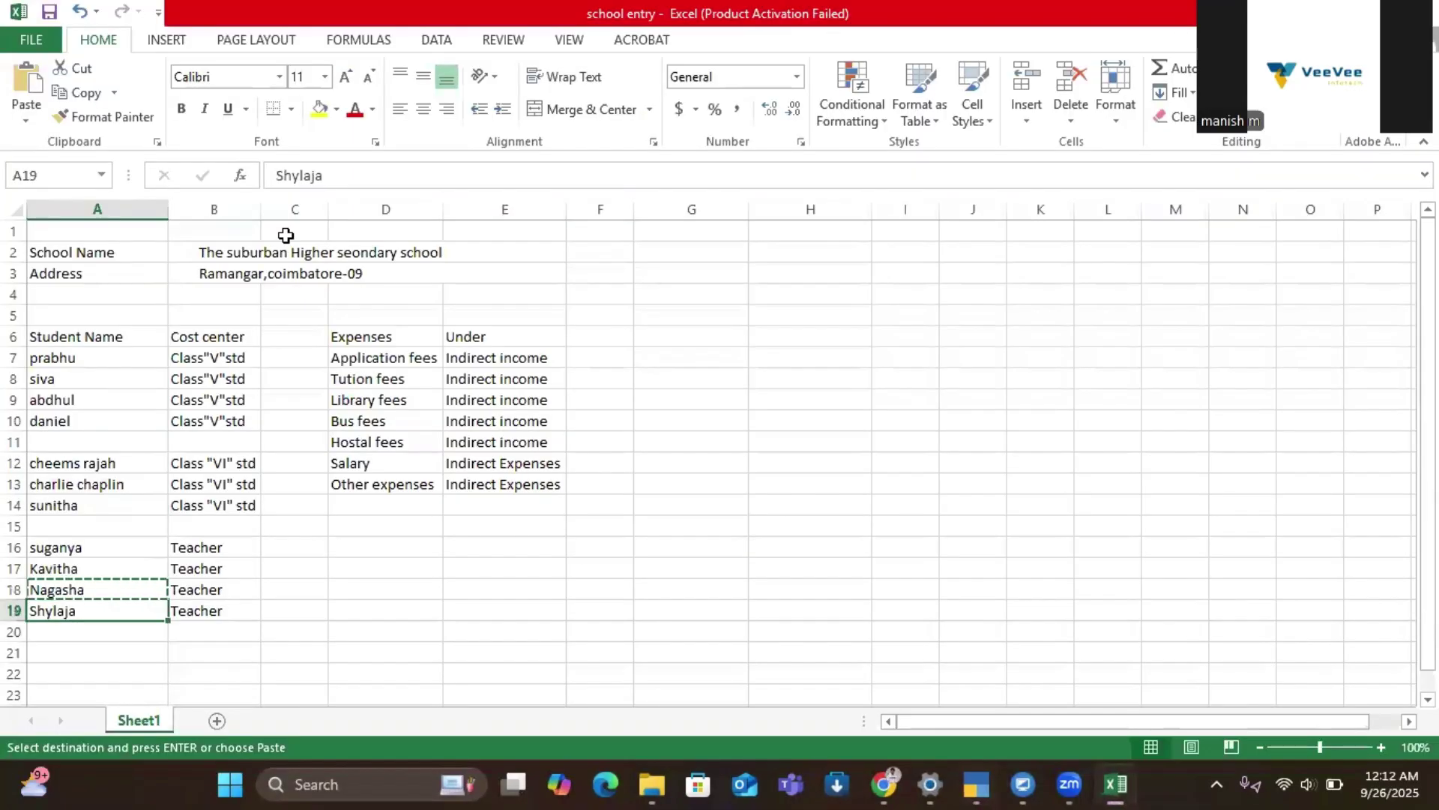
{"action": "key", "text": "ctrl+c"}
{"action": "key", "text": "alt+Tab"}
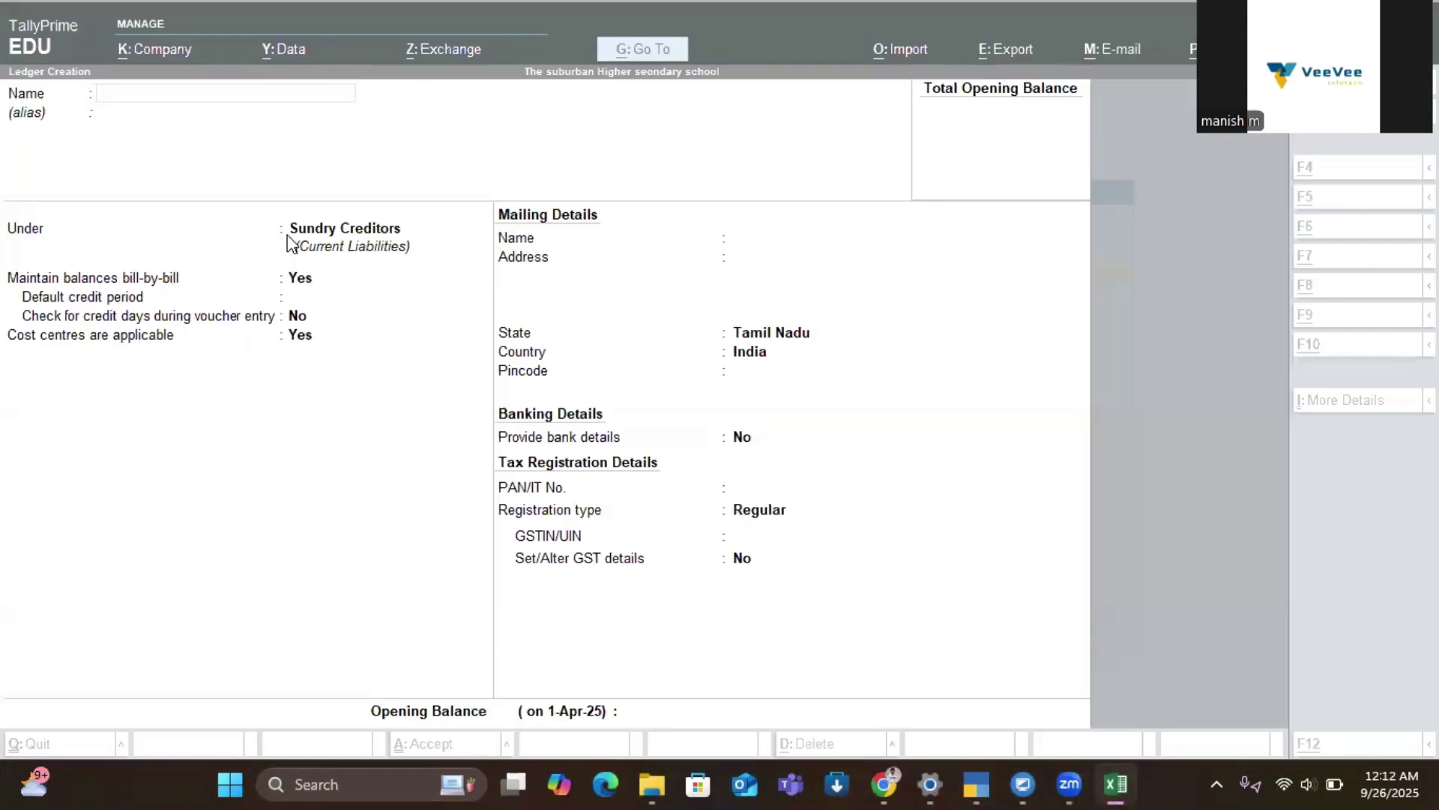
{"action": "key", "text": "ctrl+v"}
{"action": "key", "text": "Return"}
{"action": "key", "text": "Return"}
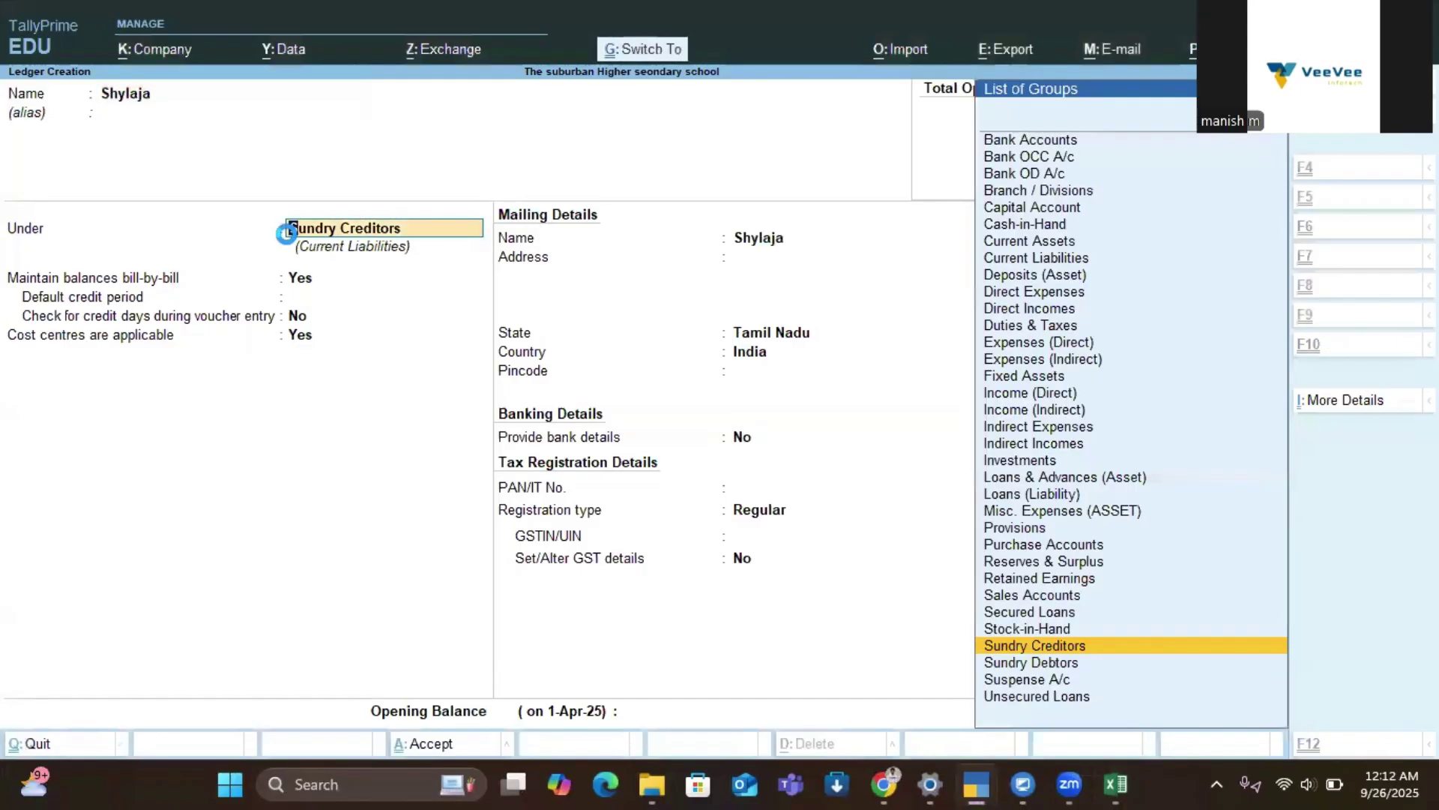
{"action": "key", "text": "ctrl+a"}
Step: Name the next ledger Application fees, copied from cell D7 of the Excel sheet
{"action": "key", "text": "alt+Tab"}
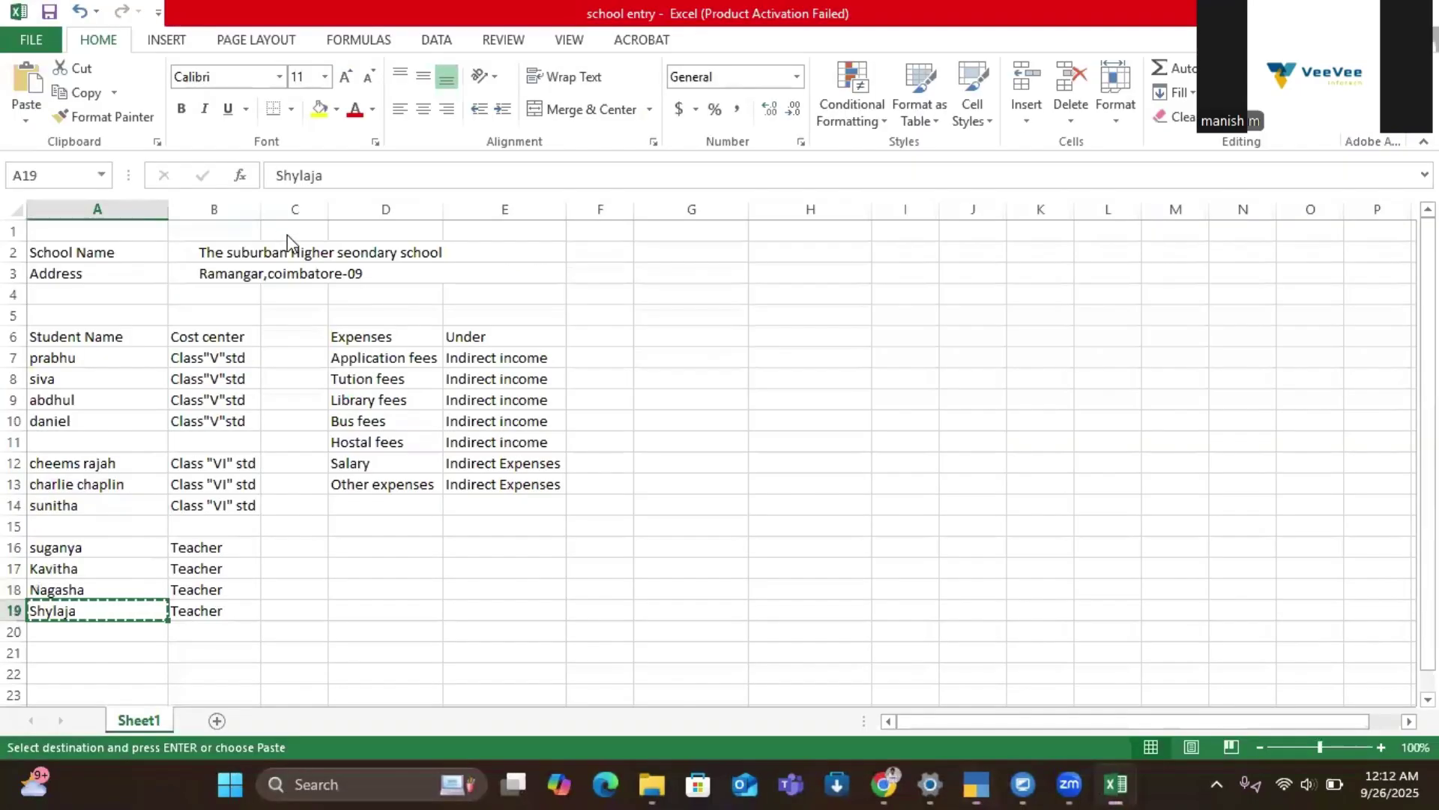
{"action": "key", "text": "Right"}
{"action": "key", "text": "Right"}
{"action": "key", "text": "Right"}
{"action": "key", "text": "Up"}
{"action": "key", "text": "Up"}
{"action": "key", "text": "Up"}
{"action": "key", "text": "Up"}
{"action": "key", "text": "Up"}
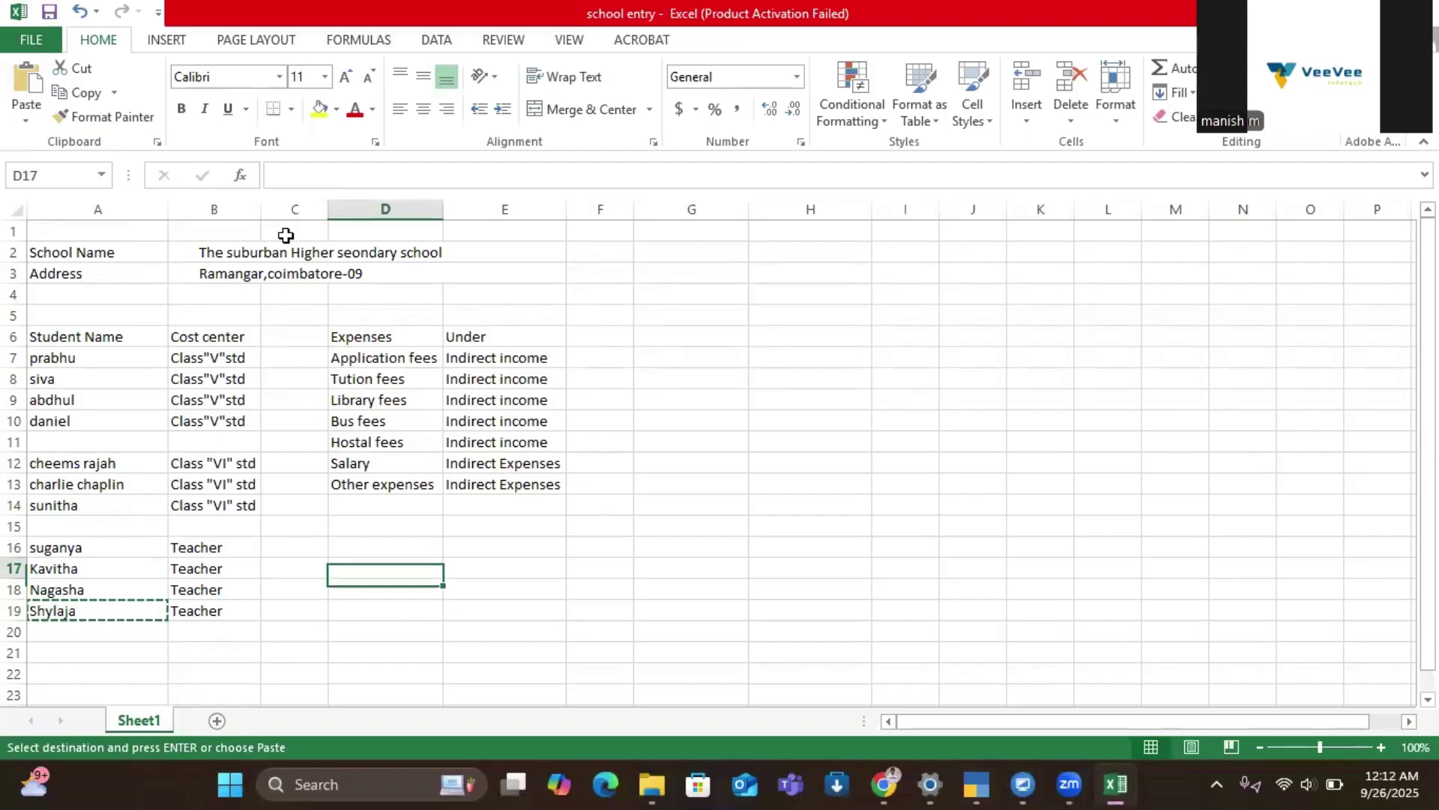
{"action": "key", "text": "Up"}
{"action": "key", "text": "Up"}
{"action": "key", "text": "Up"}
{"action": "key", "text": "Up"}
{"action": "key", "text": "Up"}
{"action": "key", "text": "Up"}
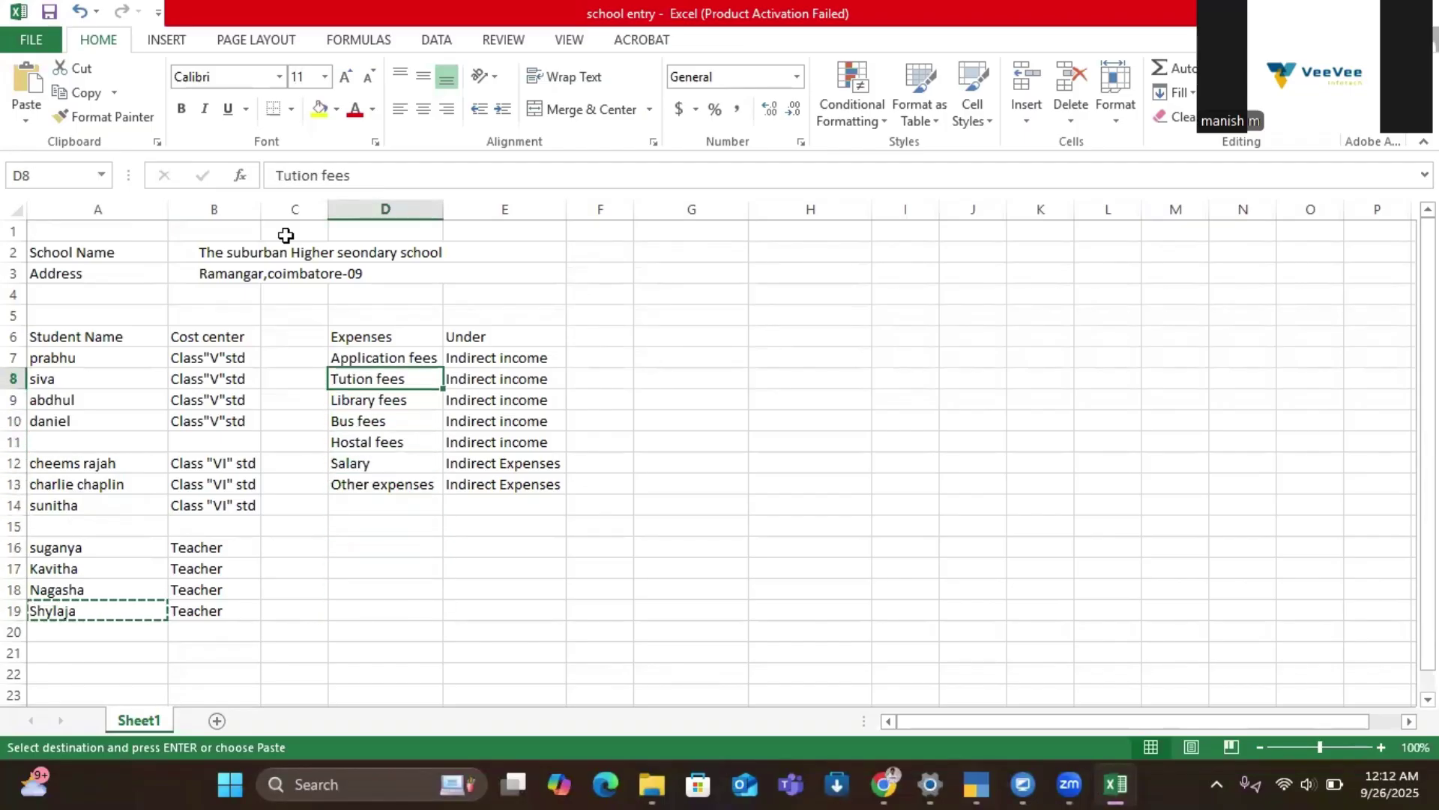
{"action": "key", "text": "Up"}
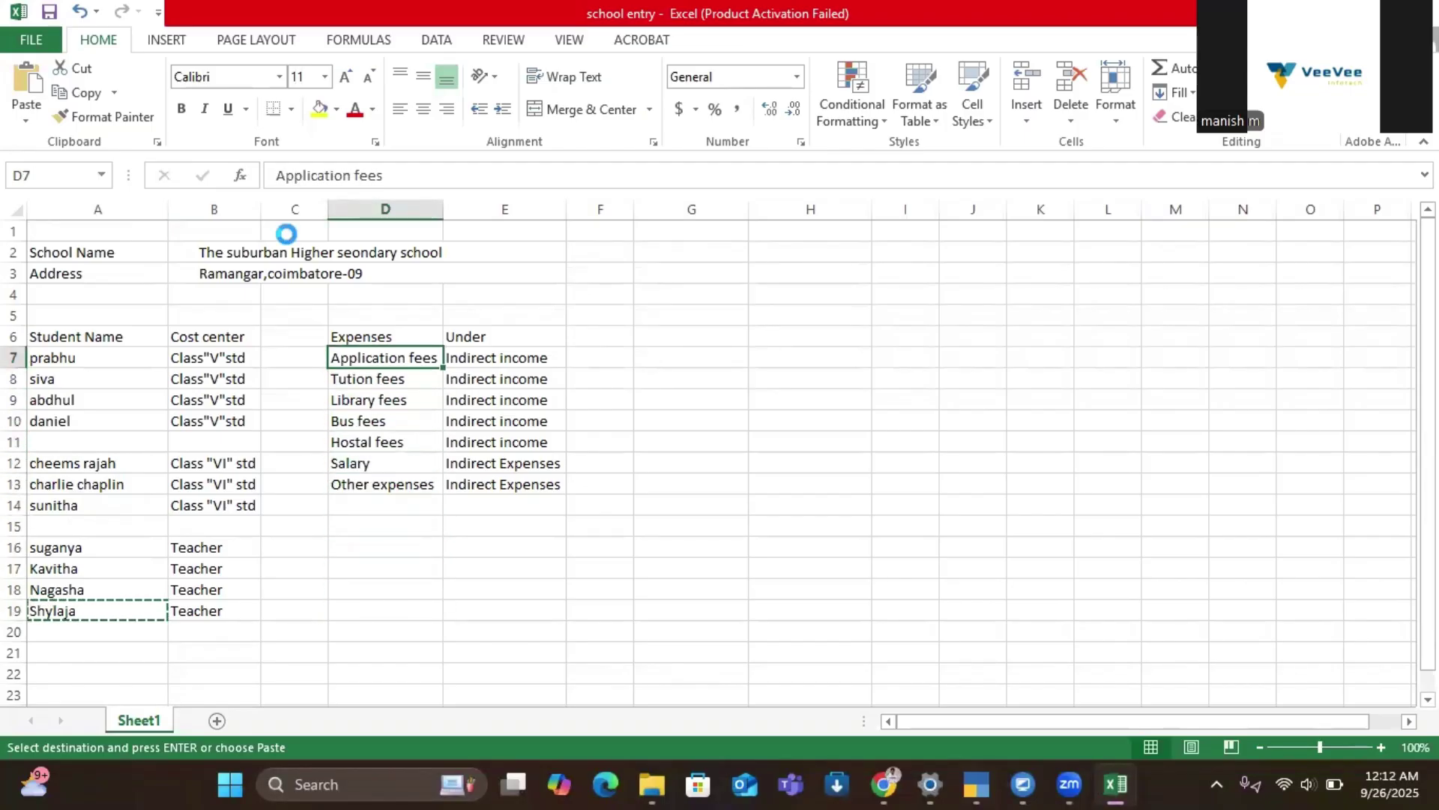
{"action": "key", "text": "ctrl+c"}
{"action": "key", "text": "alt+Tab"}
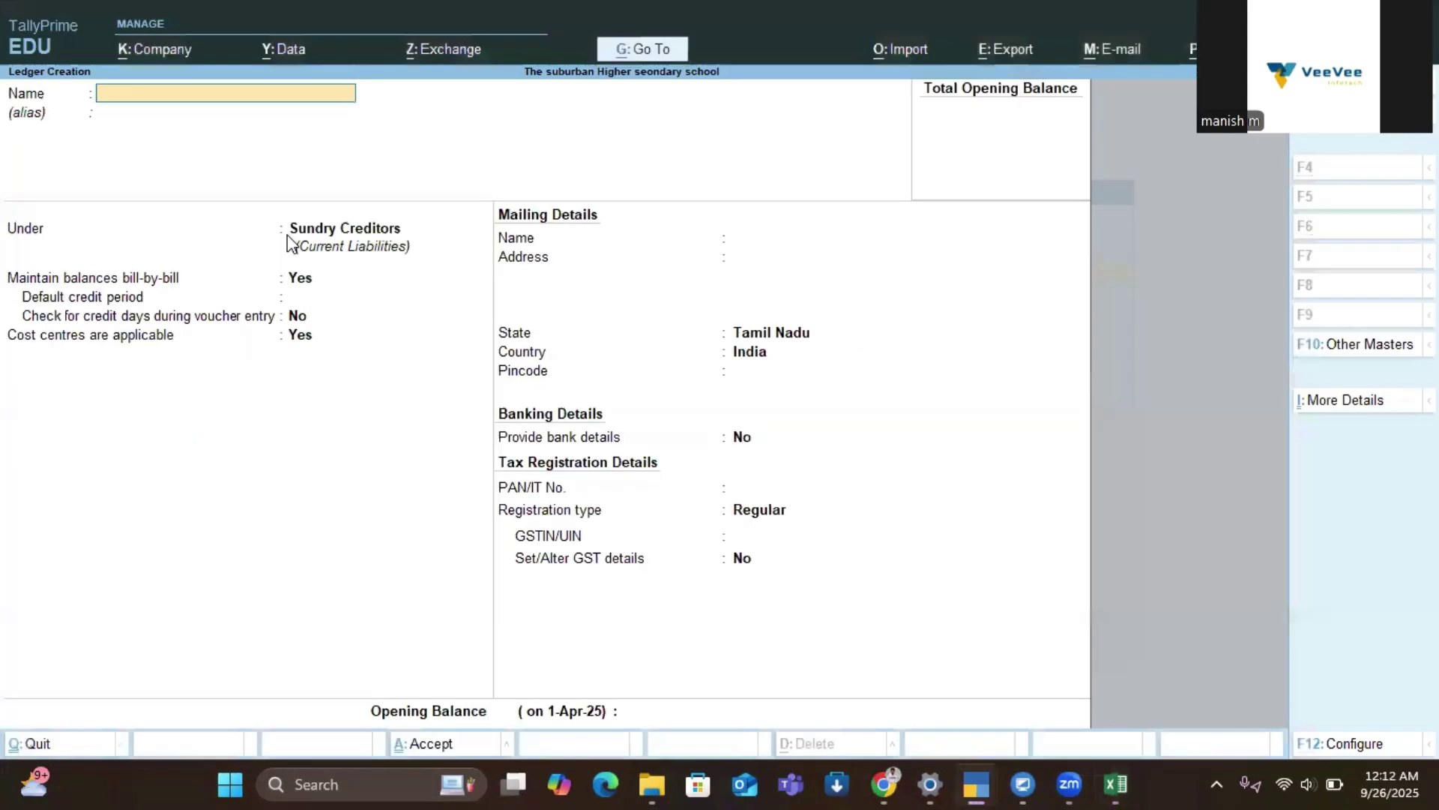
{"action": "key", "text": "ctrl+alt+v"}
Step: Place the Application fees ledger under Indirect Incomes with ledger type Not Applicable and cost centres applicable, and save it
{"action": "key", "text": "Return"}
{"action": "type", "text": "In"}
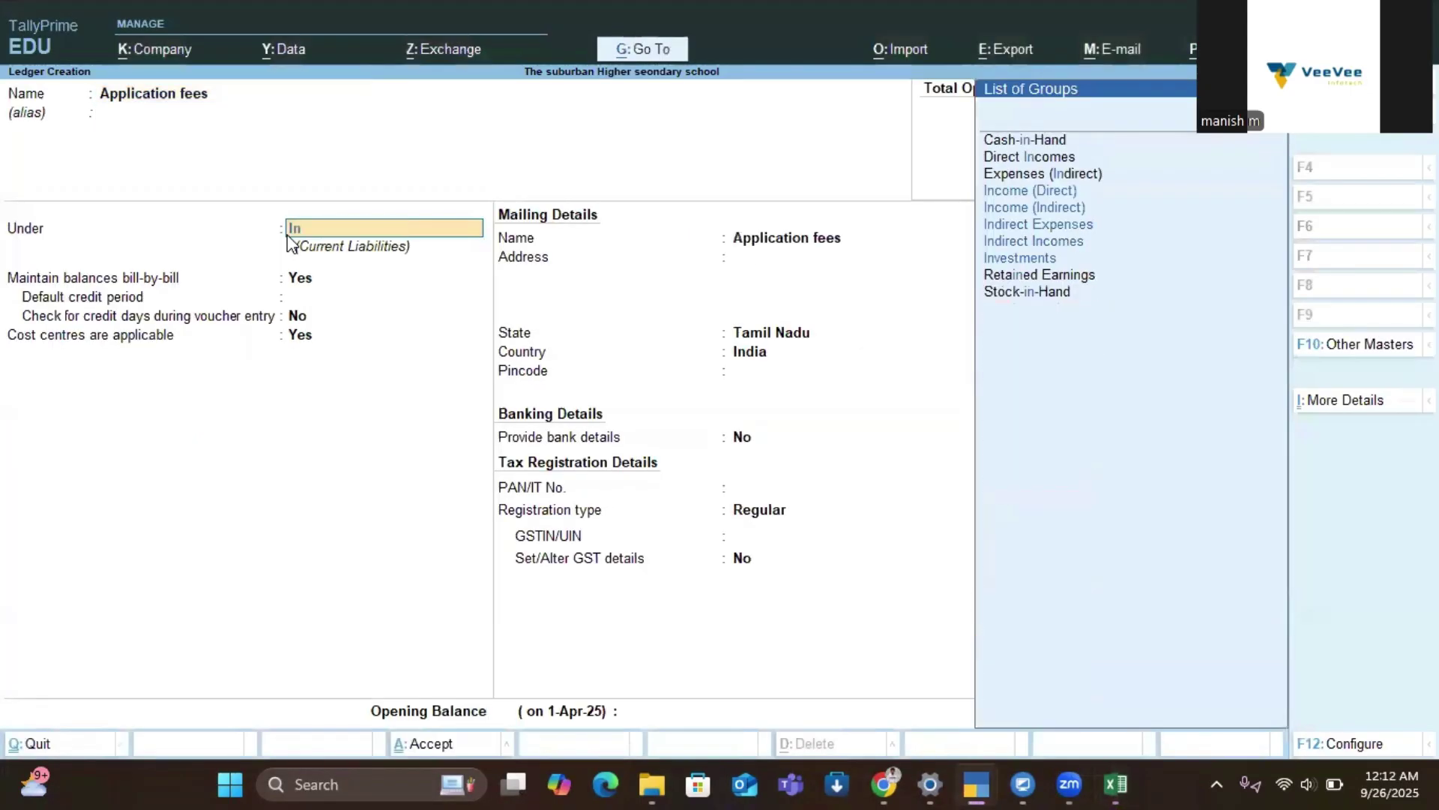
{"action": "key", "text": "Down"}
{"action": "key", "text": "Down"}
{"action": "key", "text": "Down"}
{"action": "key", "text": "Return"}
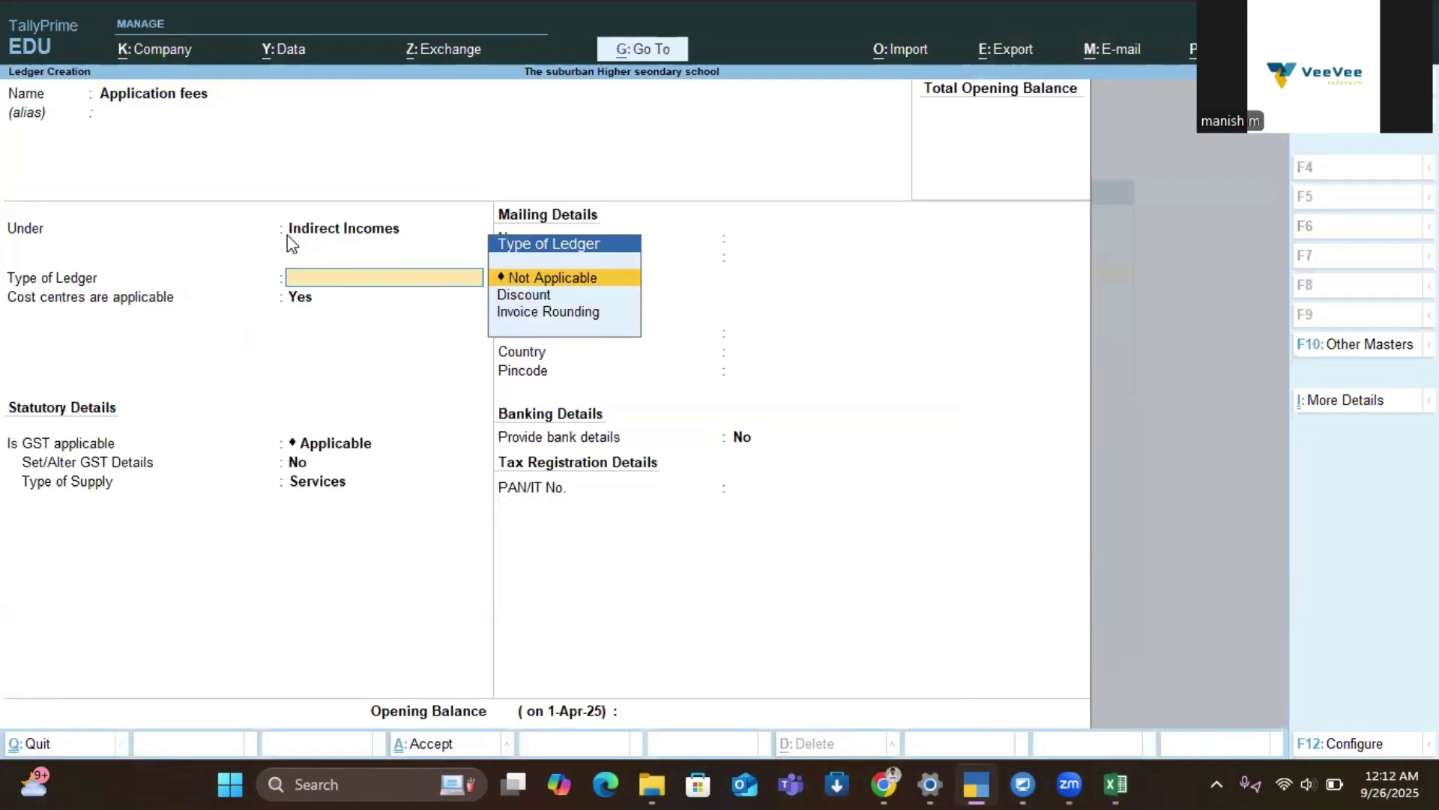
{"action": "key", "text": "Return"}
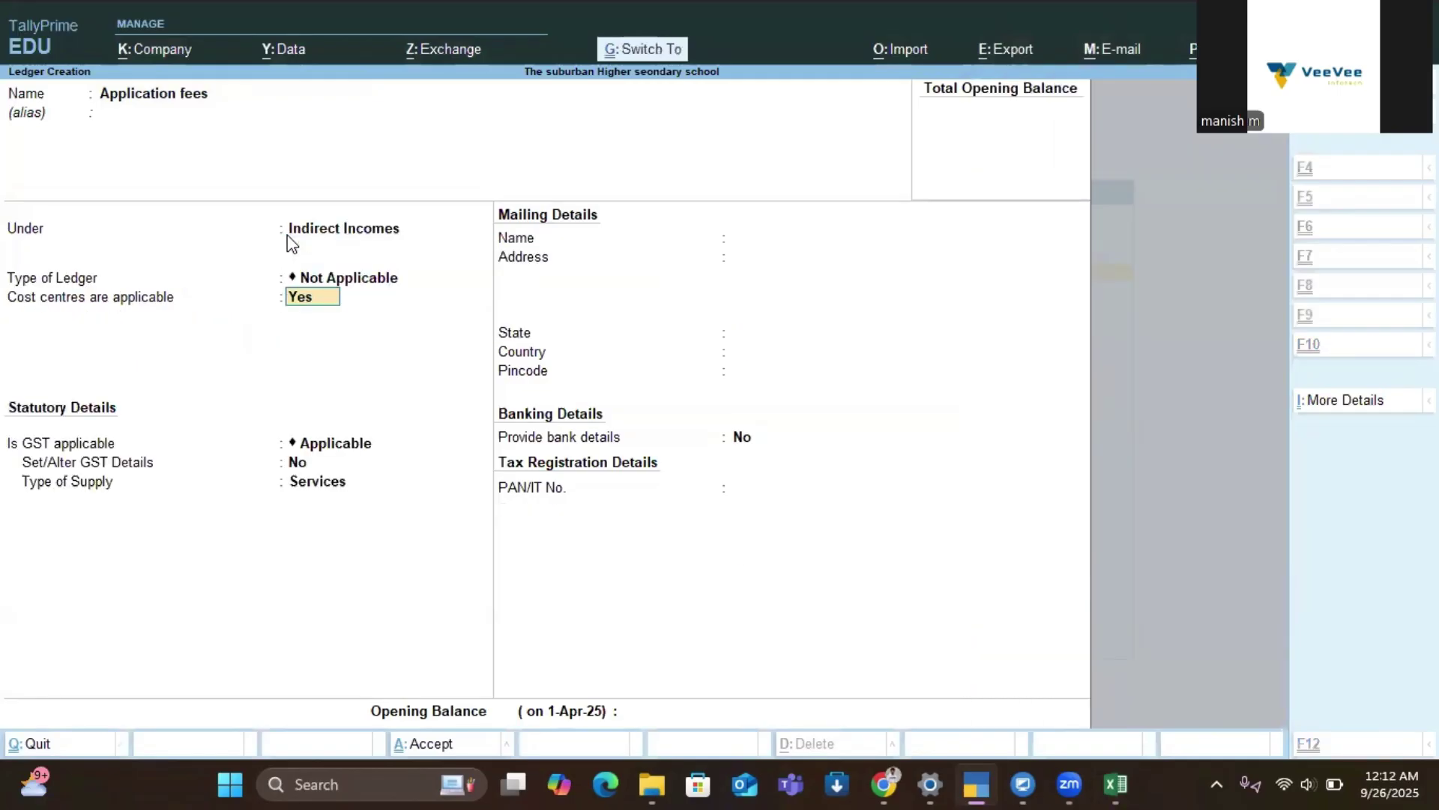
{"action": "key", "text": "ctrl+a"}
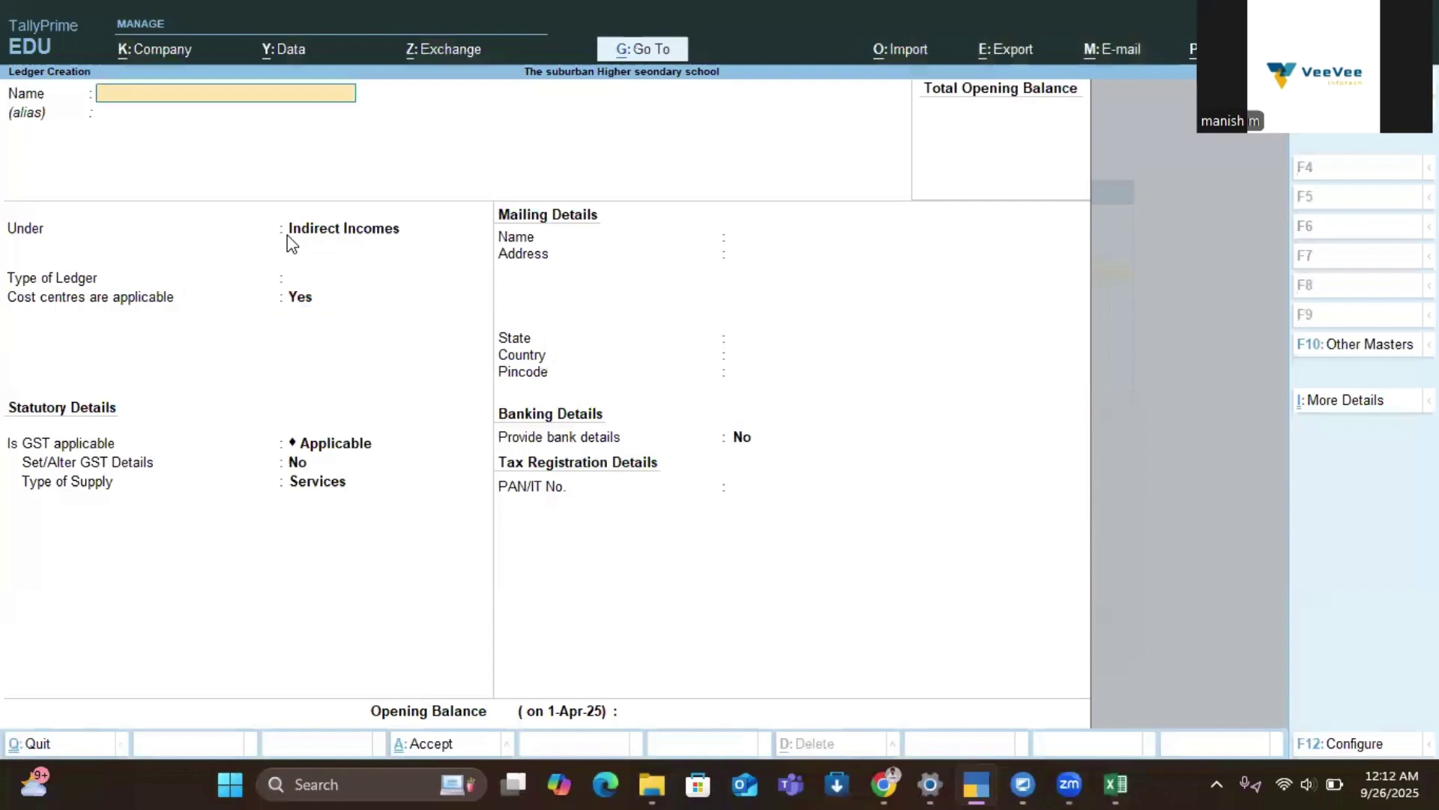
Step: Create a Library fees ledger under Indirect Incomes with ledger type Not Applicable and cost centres applicable, copying the name from Excel cell D9
{"action": "key", "text": "alt+Tab"}
{"action": "key", "text": "Down"}
{"action": "key", "text": "Down"}
{"action": "key", "text": "ctrl+c"}
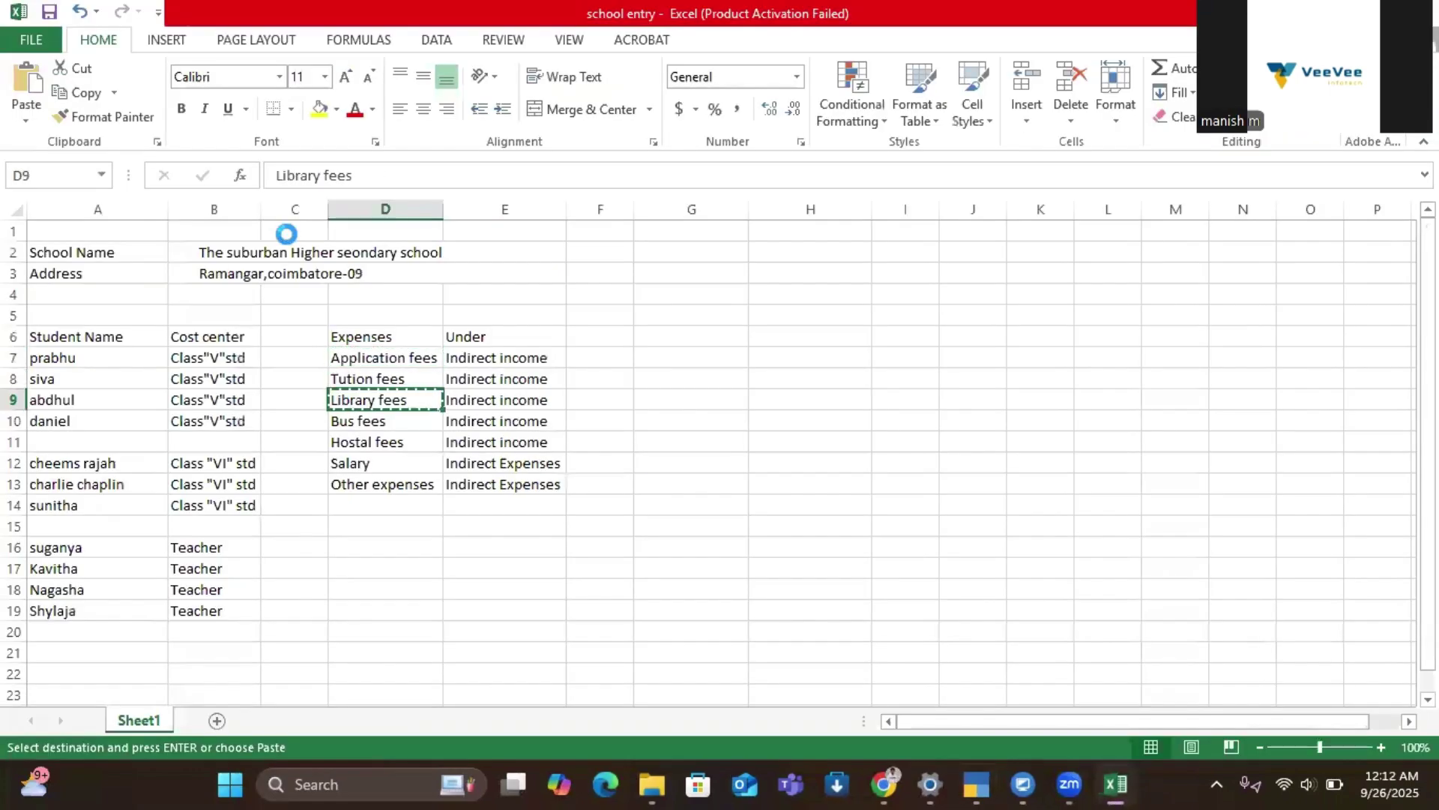
{"action": "key", "text": "alt+Tab"}
{"action": "key", "text": "ctrl+alt+v"}
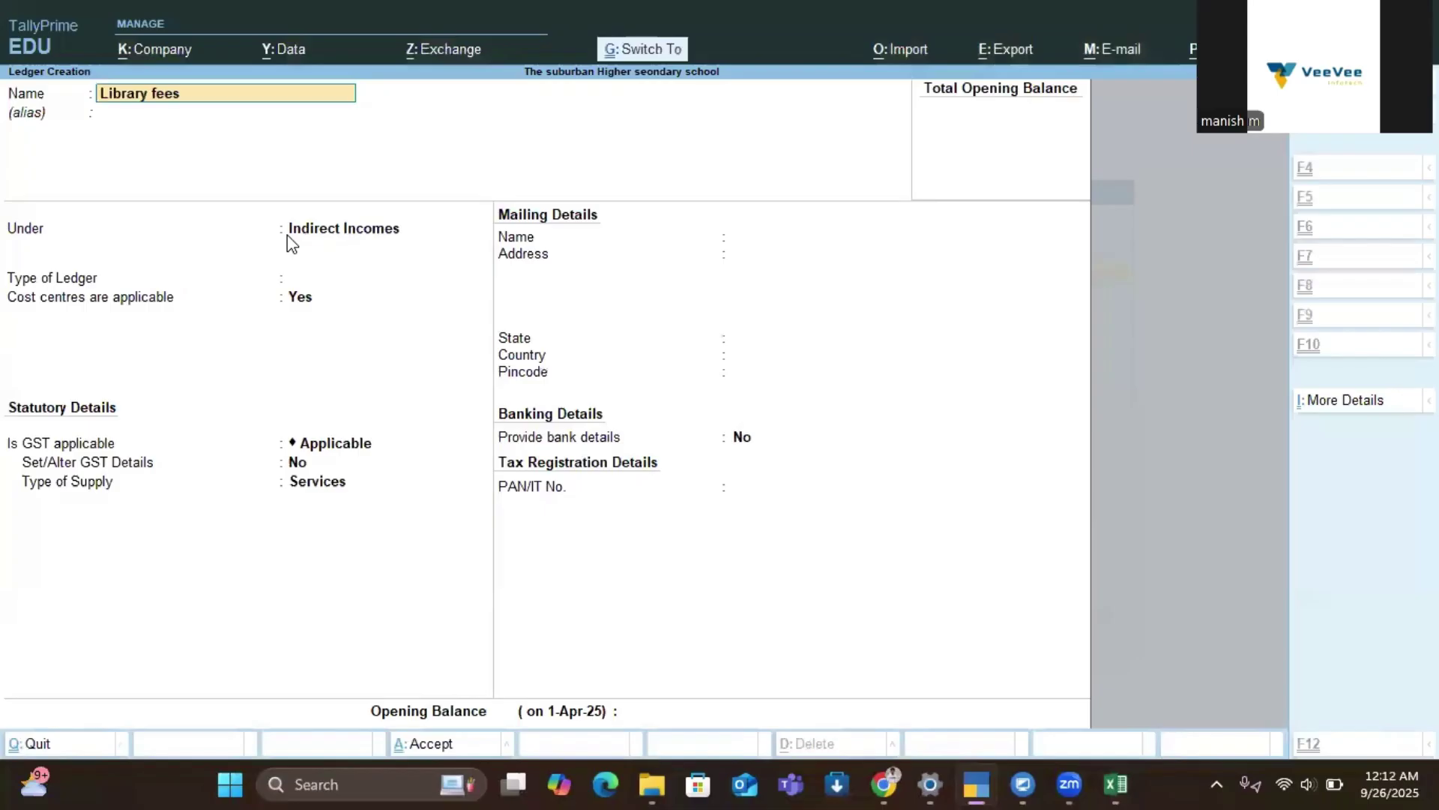
{"action": "key", "text": "Return"}
{"action": "key", "text": "Return"}
{"action": "key", "text": "Return"}
{"action": "key", "text": "Return"}
{"action": "key", "text": "Return"}
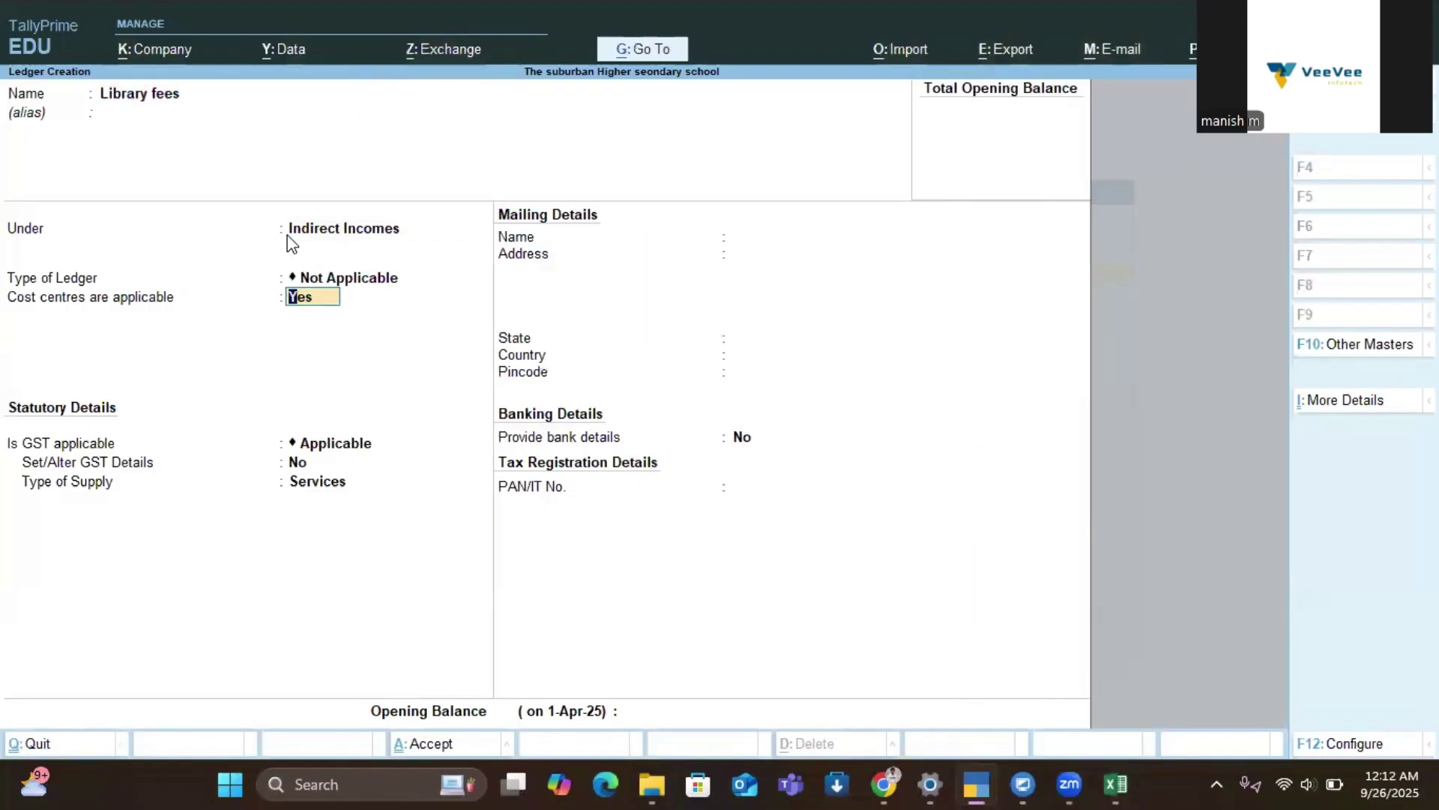
{"action": "key", "text": "ctrl+a"}
Step: Create a Salary ledger under Indirect Incomes with ledger type Not Applicable and cost centres applicable, copying the name from Excel cell D12
{"action": "key", "text": "alt+Tab"}
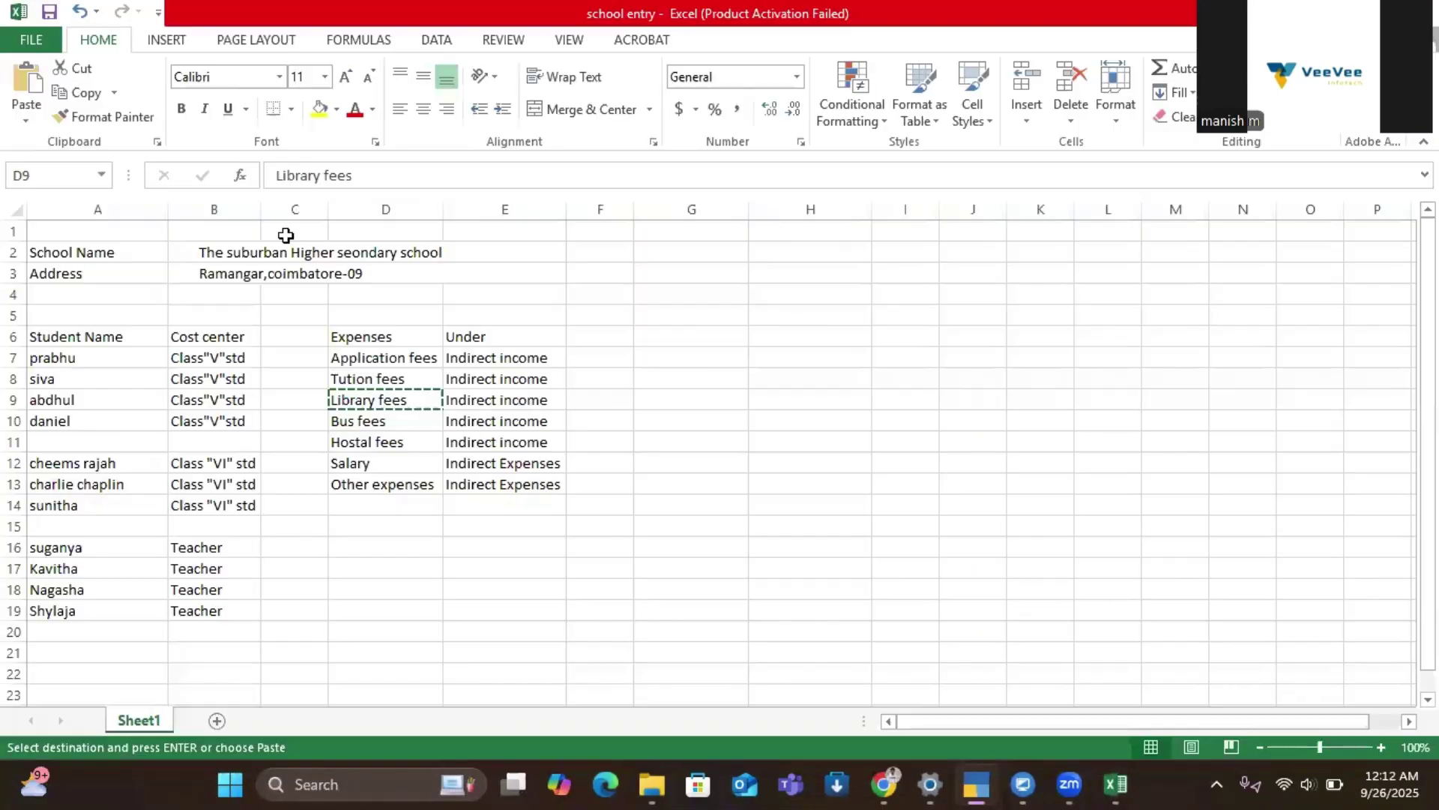
{"action": "key", "text": "Down"}
{"action": "key", "text": "Down"}
{"action": "key", "text": "Down"}
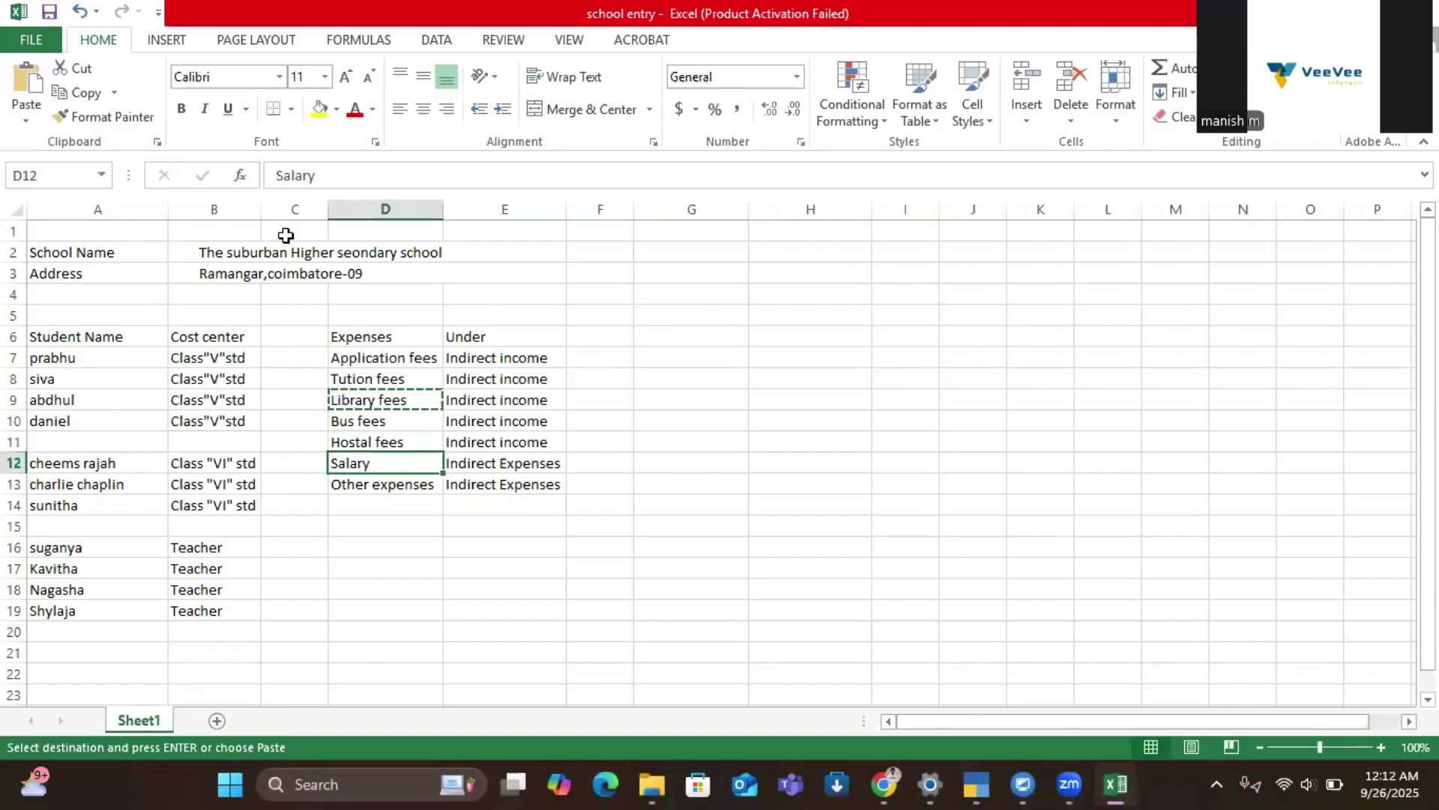
{"action": "key", "text": "ctrl+c"}
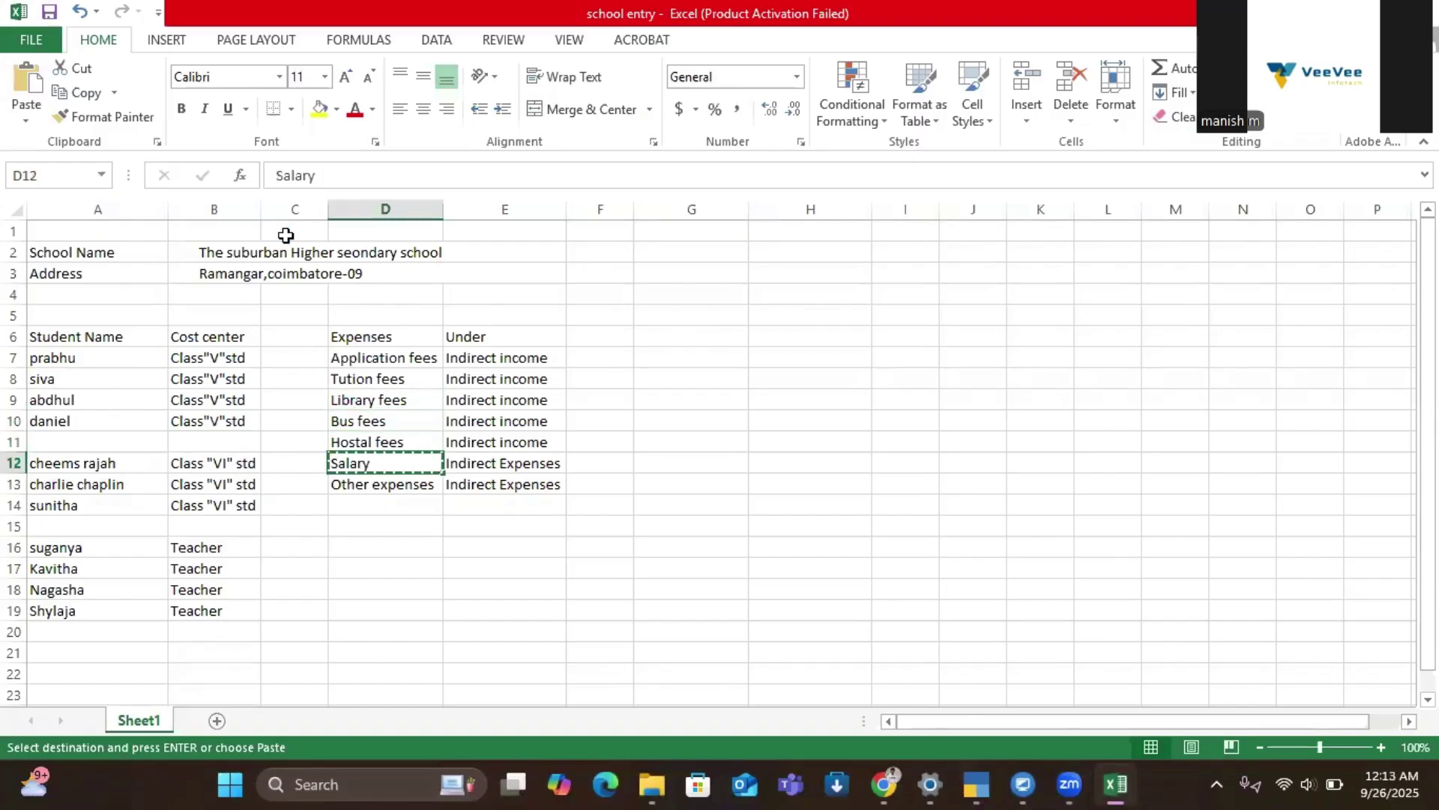
{"action": "key", "text": "alt+Tab"}
{"action": "key", "text": "ctrl+alt+v"}
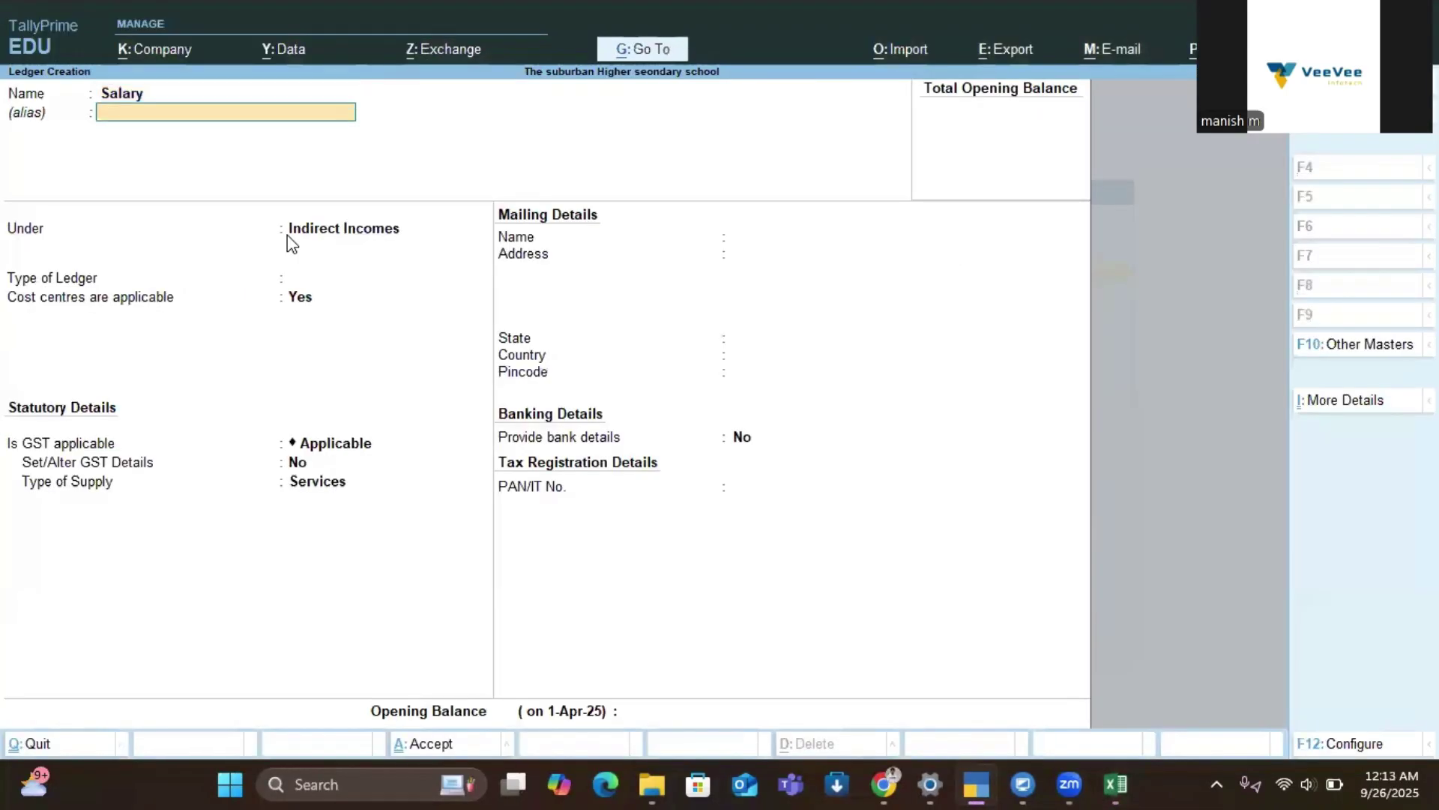
{"action": "key", "text": "Return"}
{"action": "key", "text": "Return"}
{"action": "key", "text": "Return"}
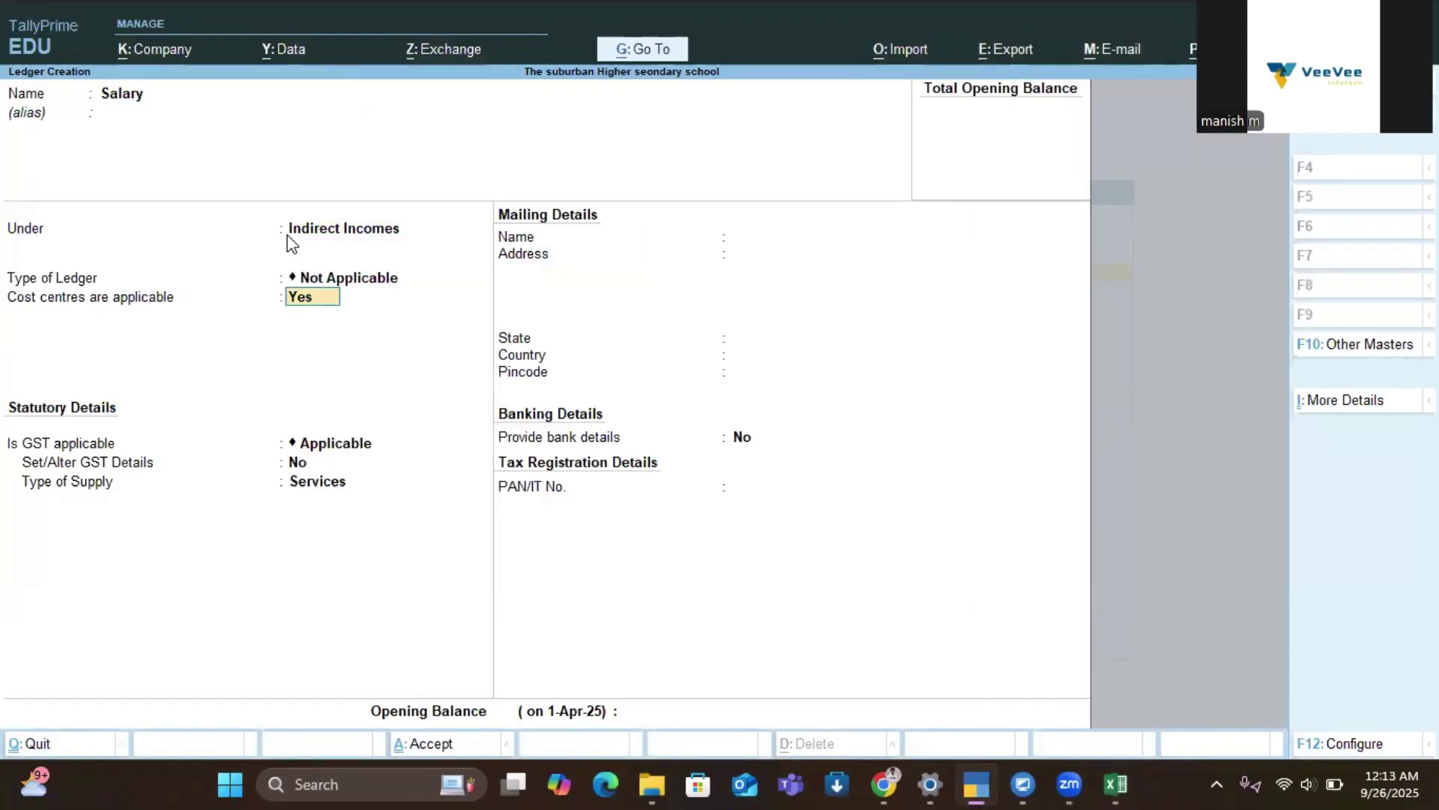
{"action": "key", "text": "ctrl+a"}
Step: Create an Other expenses ledger under Indirect Incomes with cost centres applicable, copying the name from Excel cell D13, and leave master creation
{"action": "key", "text": "alt+Tab"}
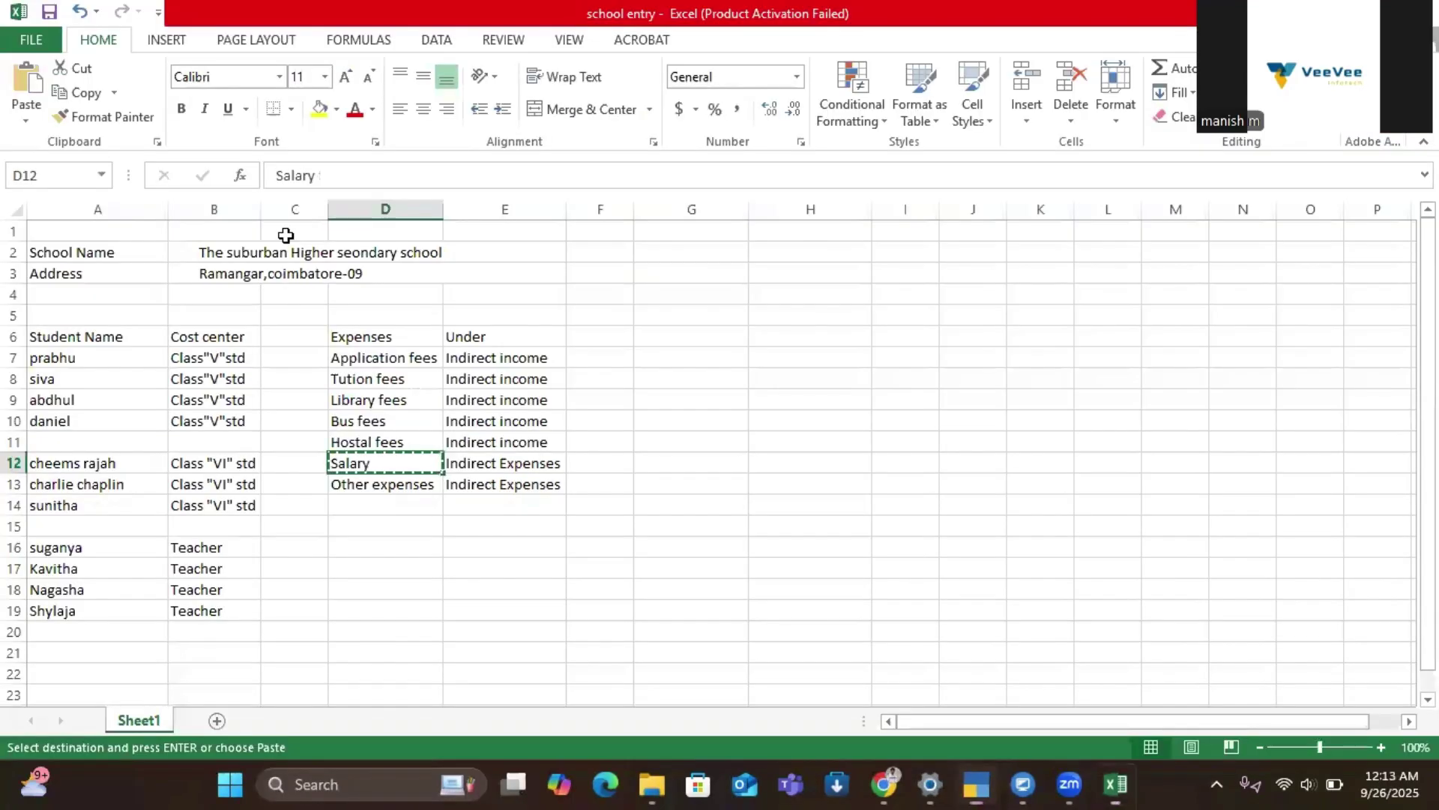
{"action": "key", "text": "Down"}
{"action": "key", "text": "ctrl+c"}
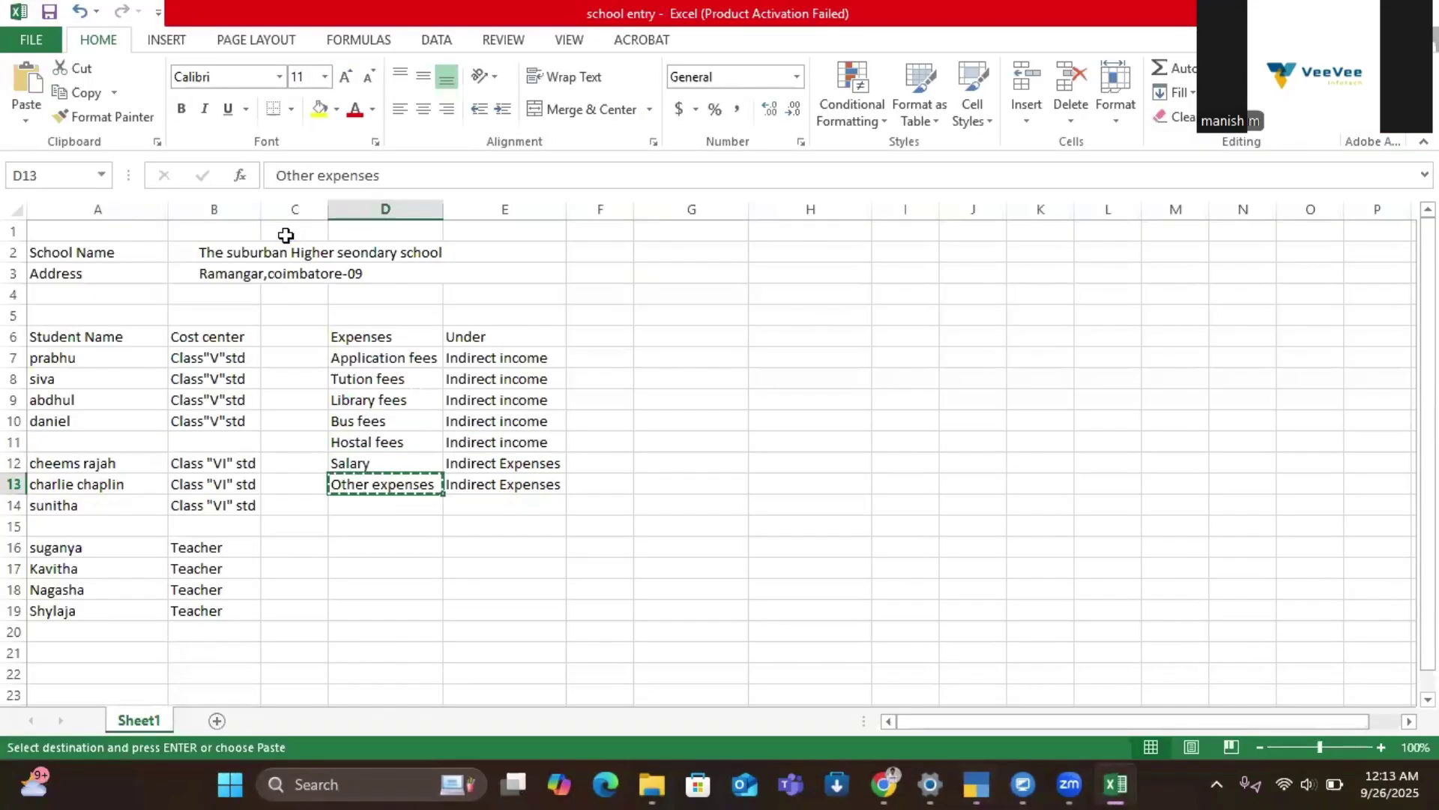
{"action": "key", "text": "alt+Tab"}
{"action": "key", "text": "ctrl+v"}
{"action": "key", "text": "Return"}
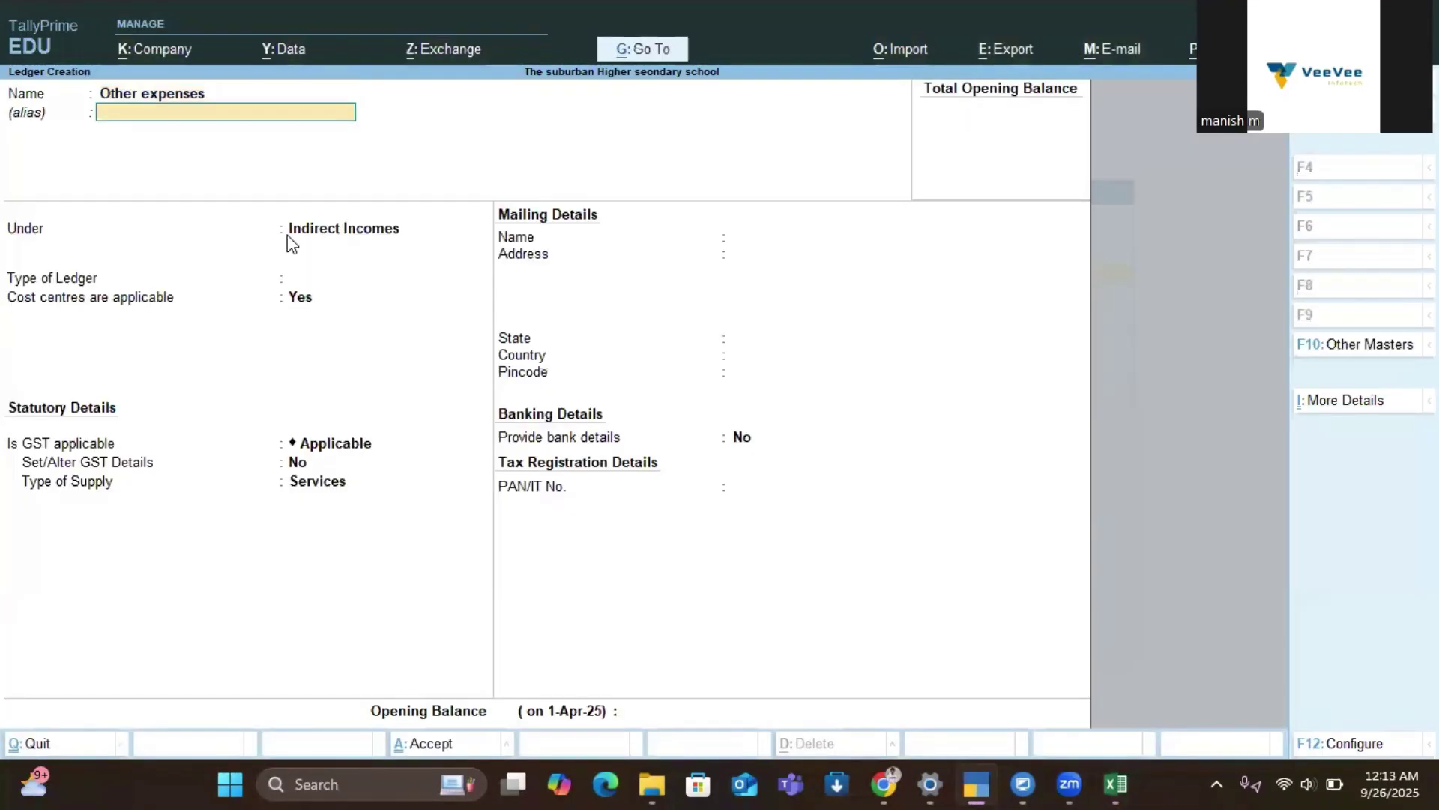
{"action": "key", "text": "Return"}
{"action": "key", "text": "Return"}
{"action": "key", "text": "ctrl"}
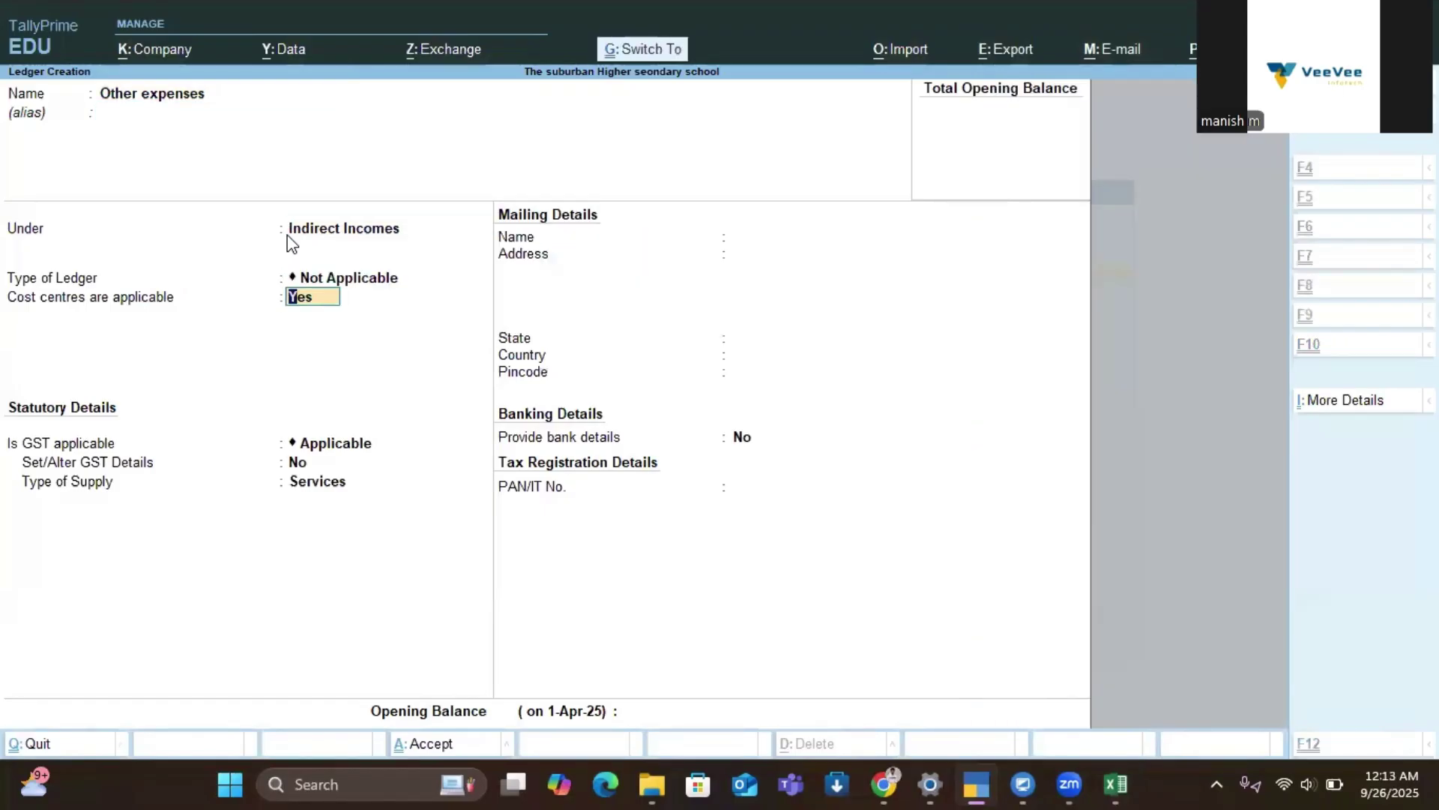
{"action": "key", "text": "ctrl+a"}
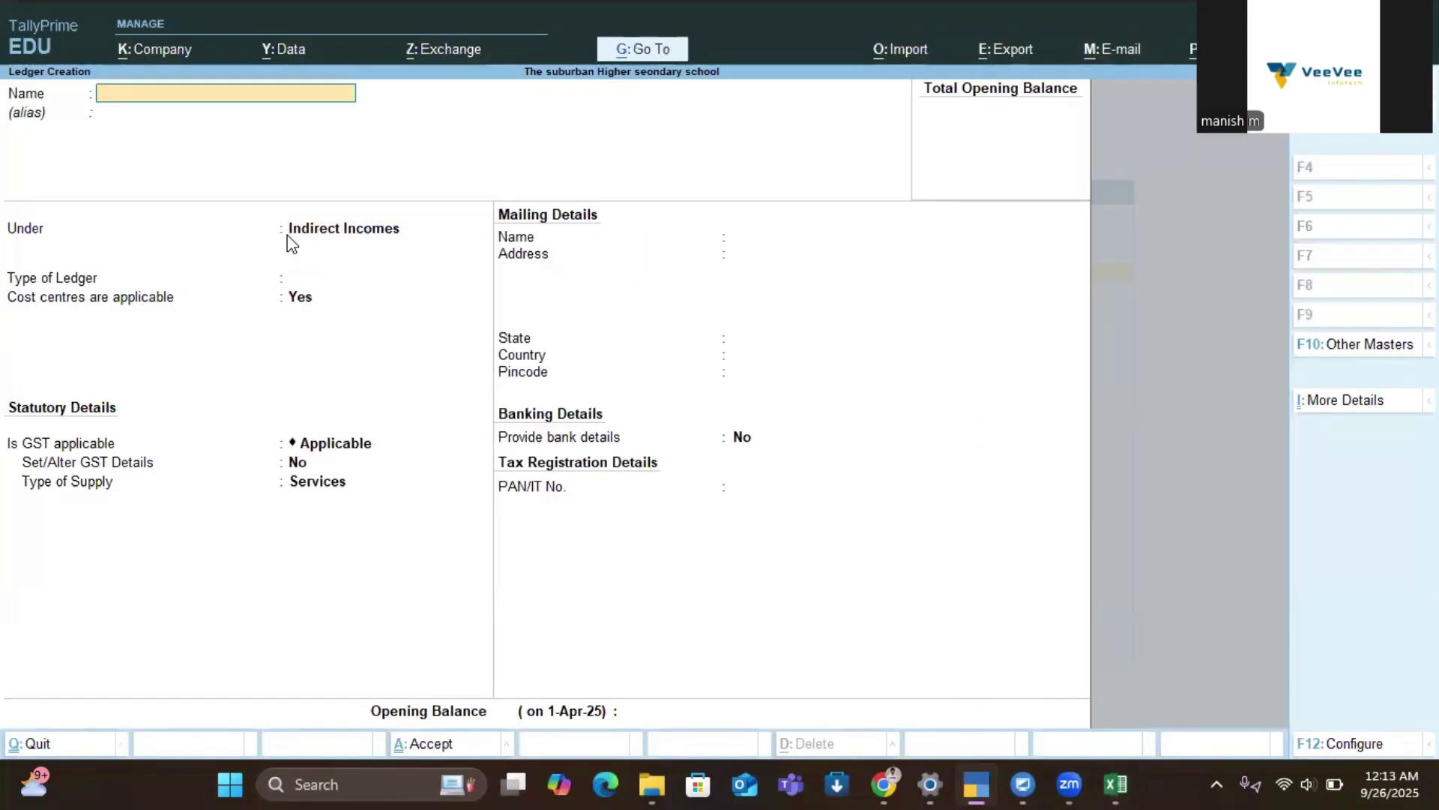
{"action": "key", "text": "Escape"}
{"action": "key", "text": "y"}
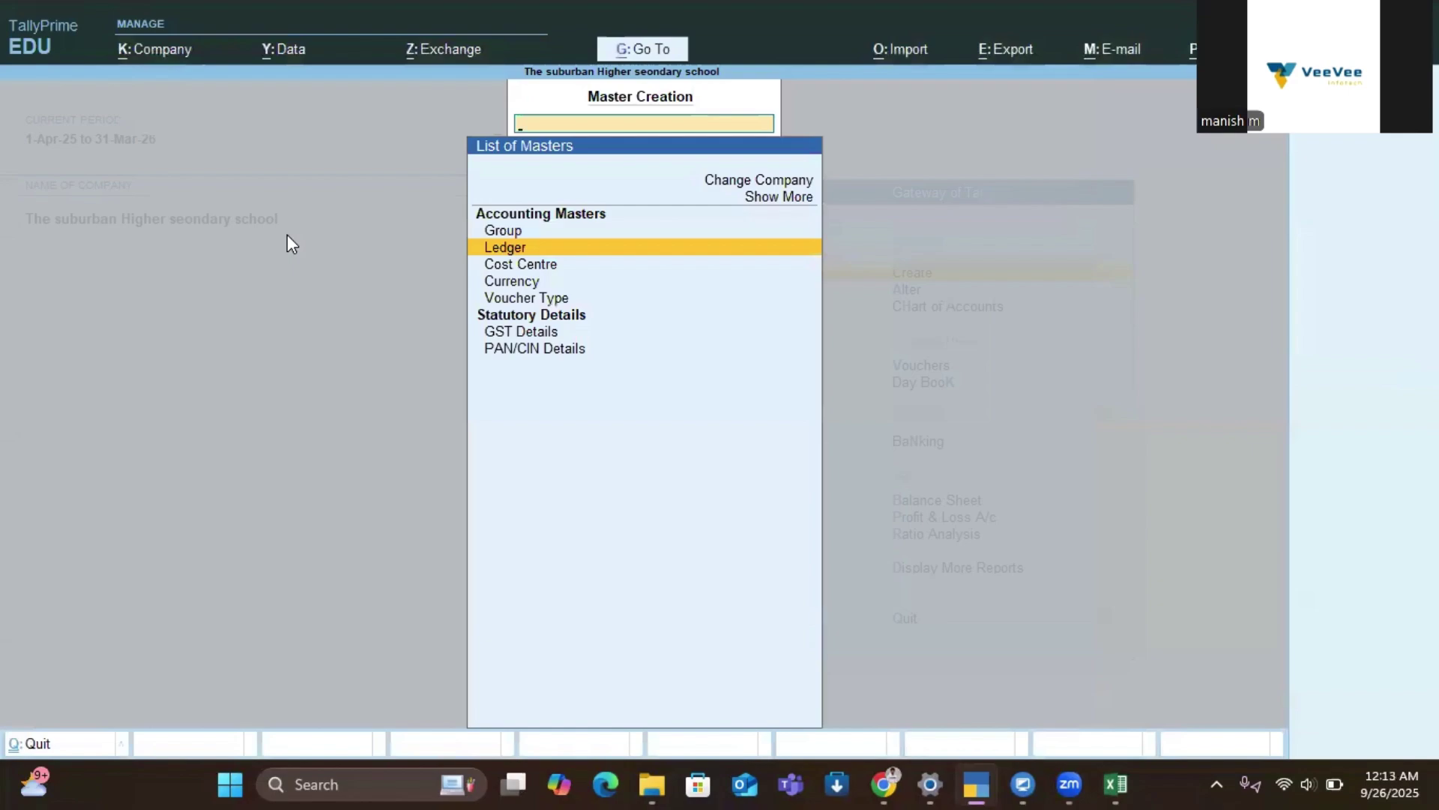
{"action": "key", "text": "Escape"}
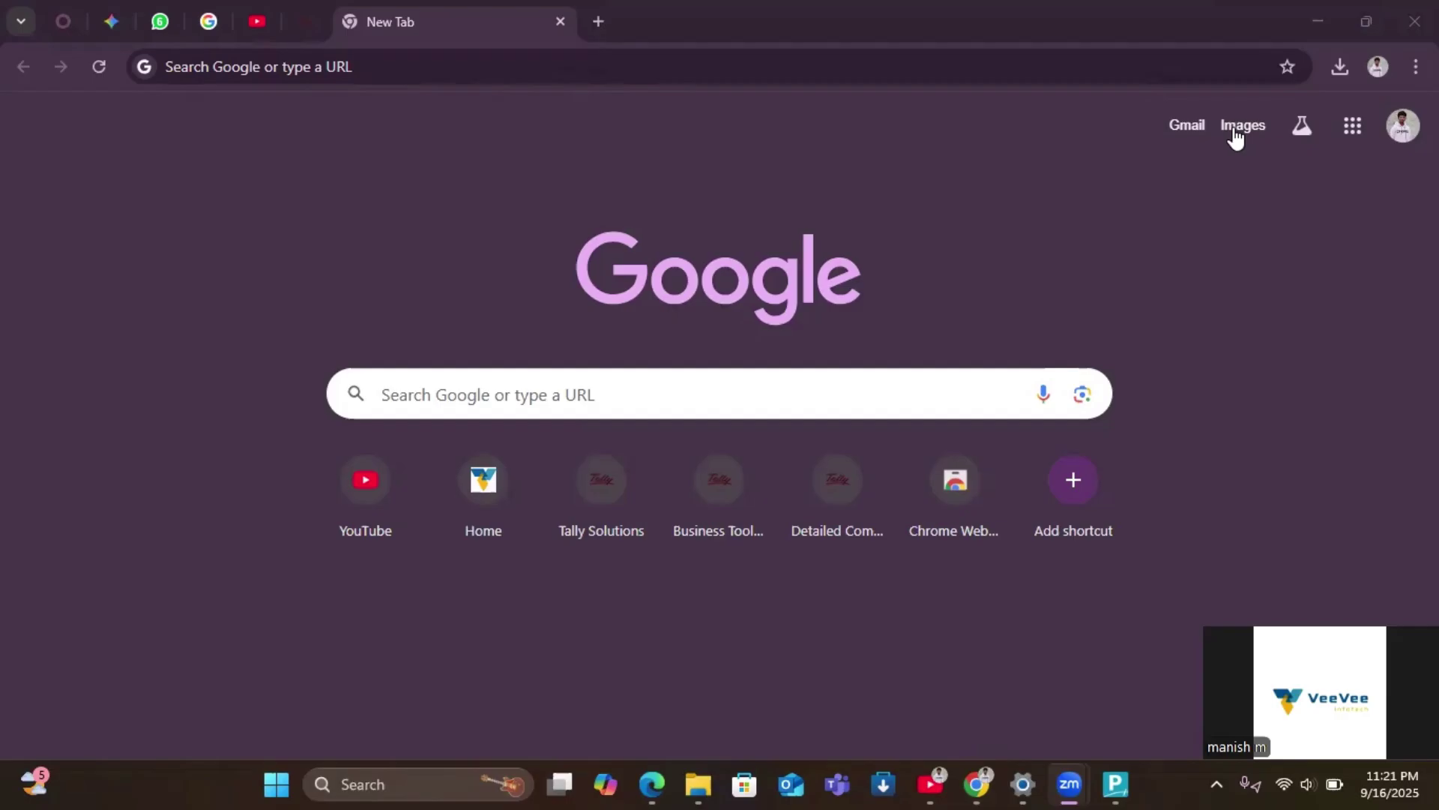
Step: Search Google in Chrome for vee vee infotech
{"action": "left_click", "coordinate": [671, 394]}
{"action": "type", "text": "veve"}
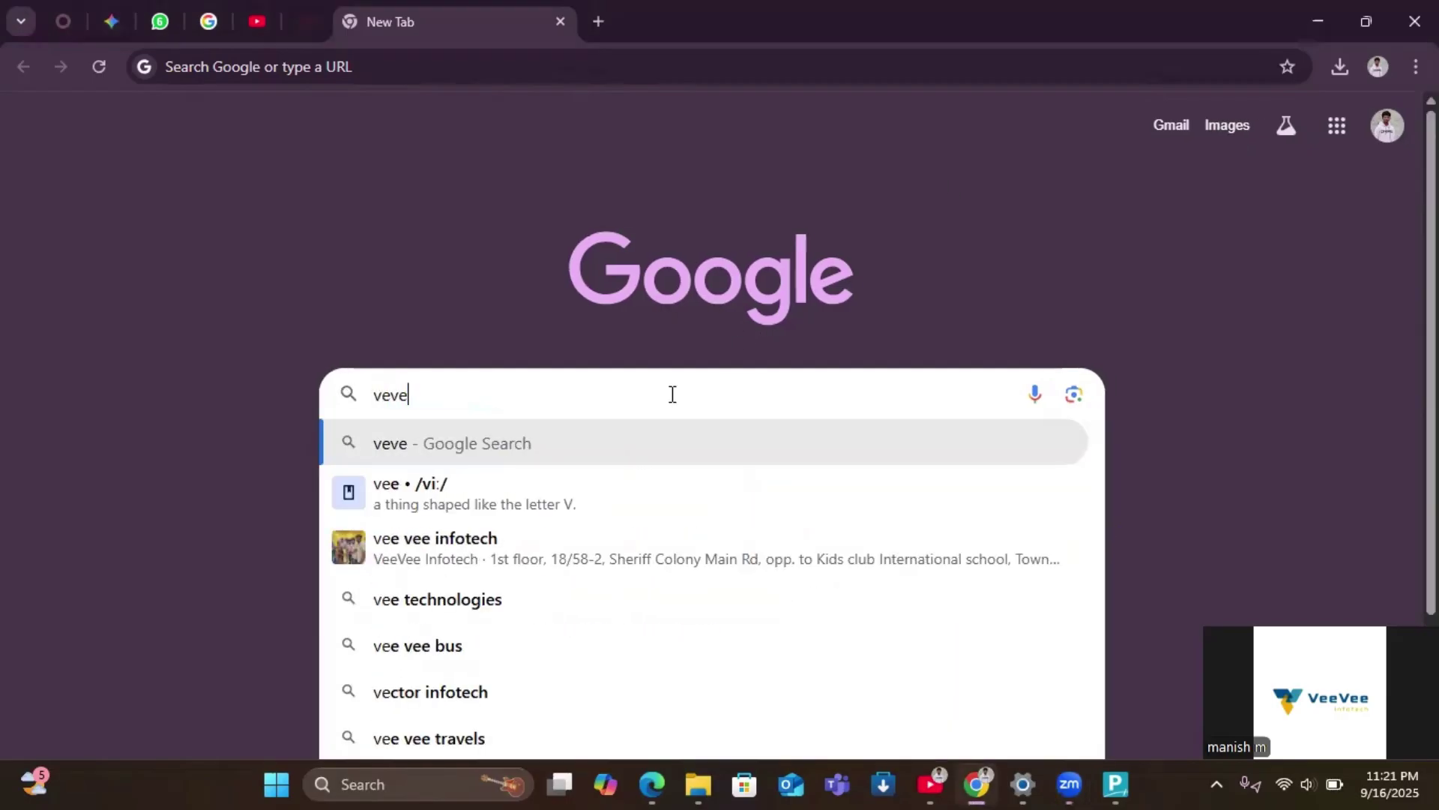
{"action": "key", "text": "BackSpace"}
{"action": "key", "text": "BackSpace"}
{"action": "type", "text": "evee"}
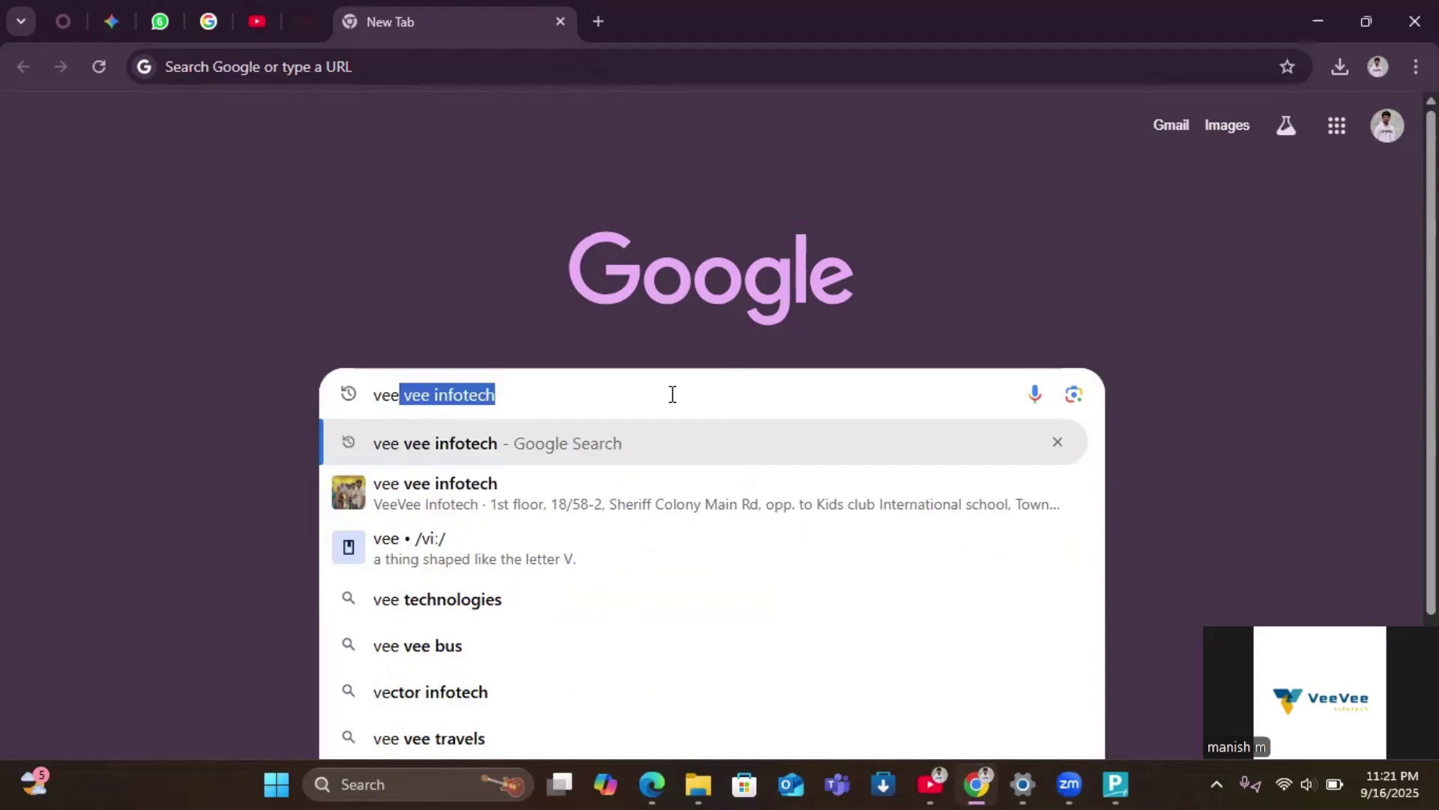
{"action": "key", "text": "Down"}
{"action": "key", "text": "Return"}
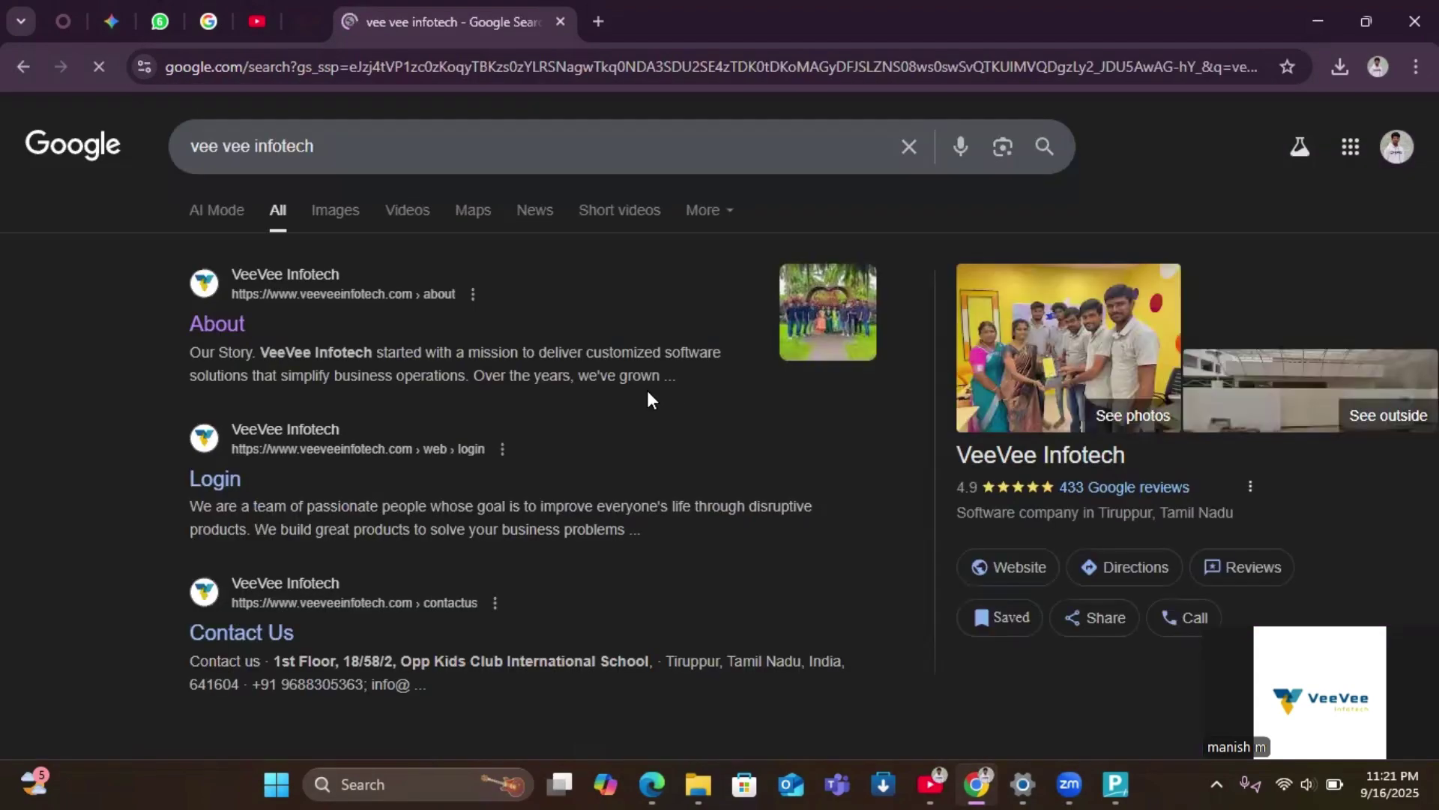
Step: Go from the VeeVee Infotech About page to its courses and open the Tally Prime Fundamentals course
{"action": "left_click", "coordinate": [227, 330]}
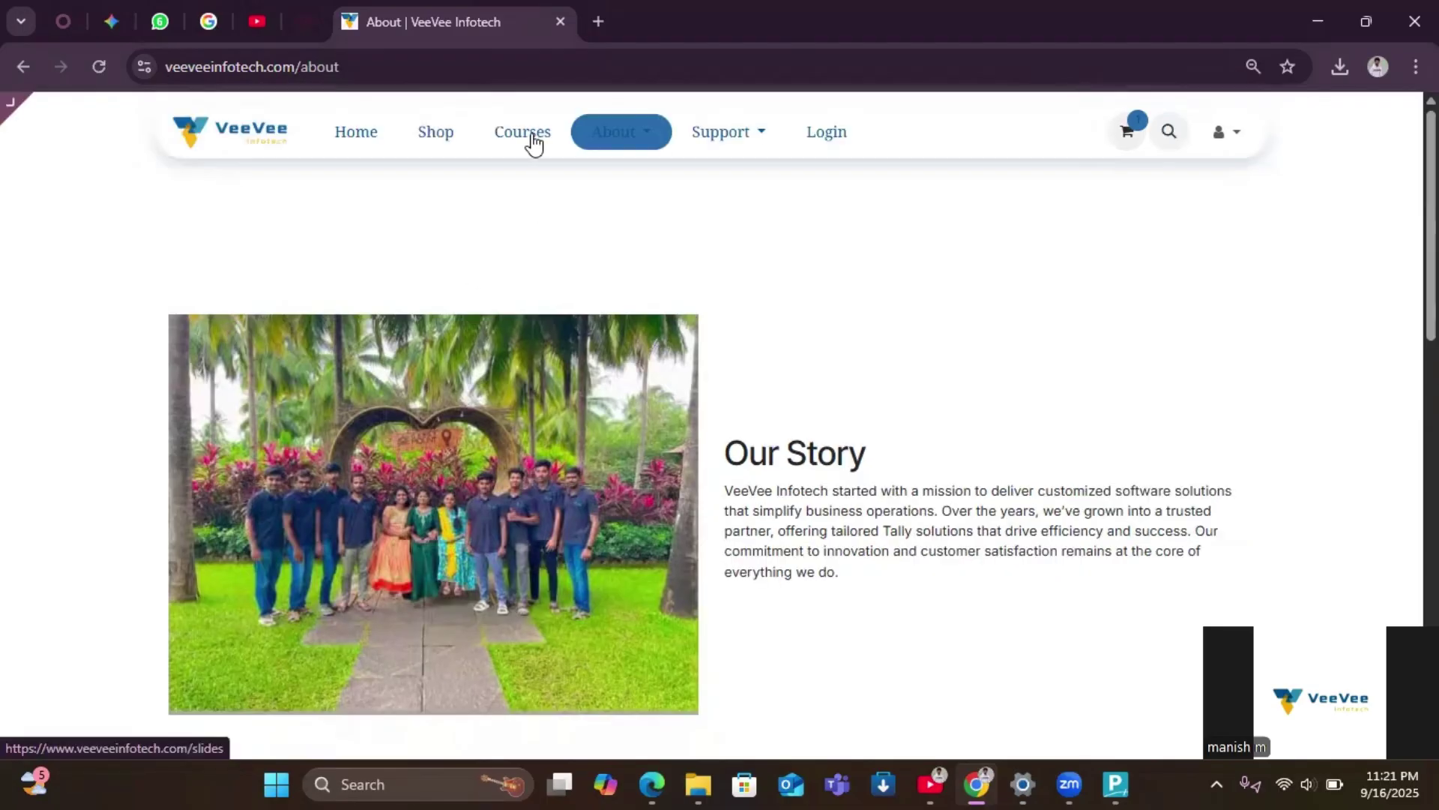
{"action": "left_click", "coordinate": [534, 141]}
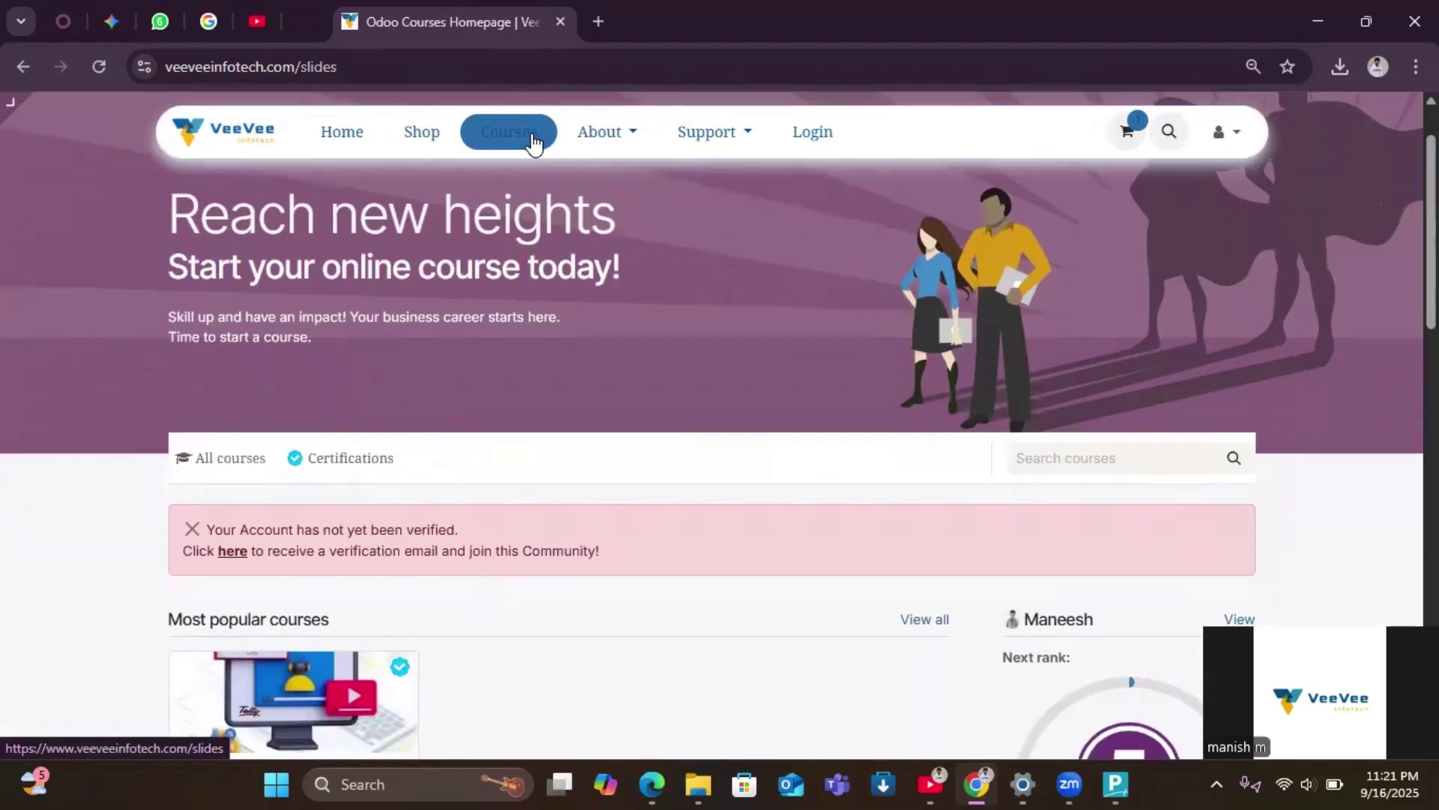
{"action": "scroll", "coordinate": [534, 141], "scroll_direction": "down", "scroll_amount": 6}
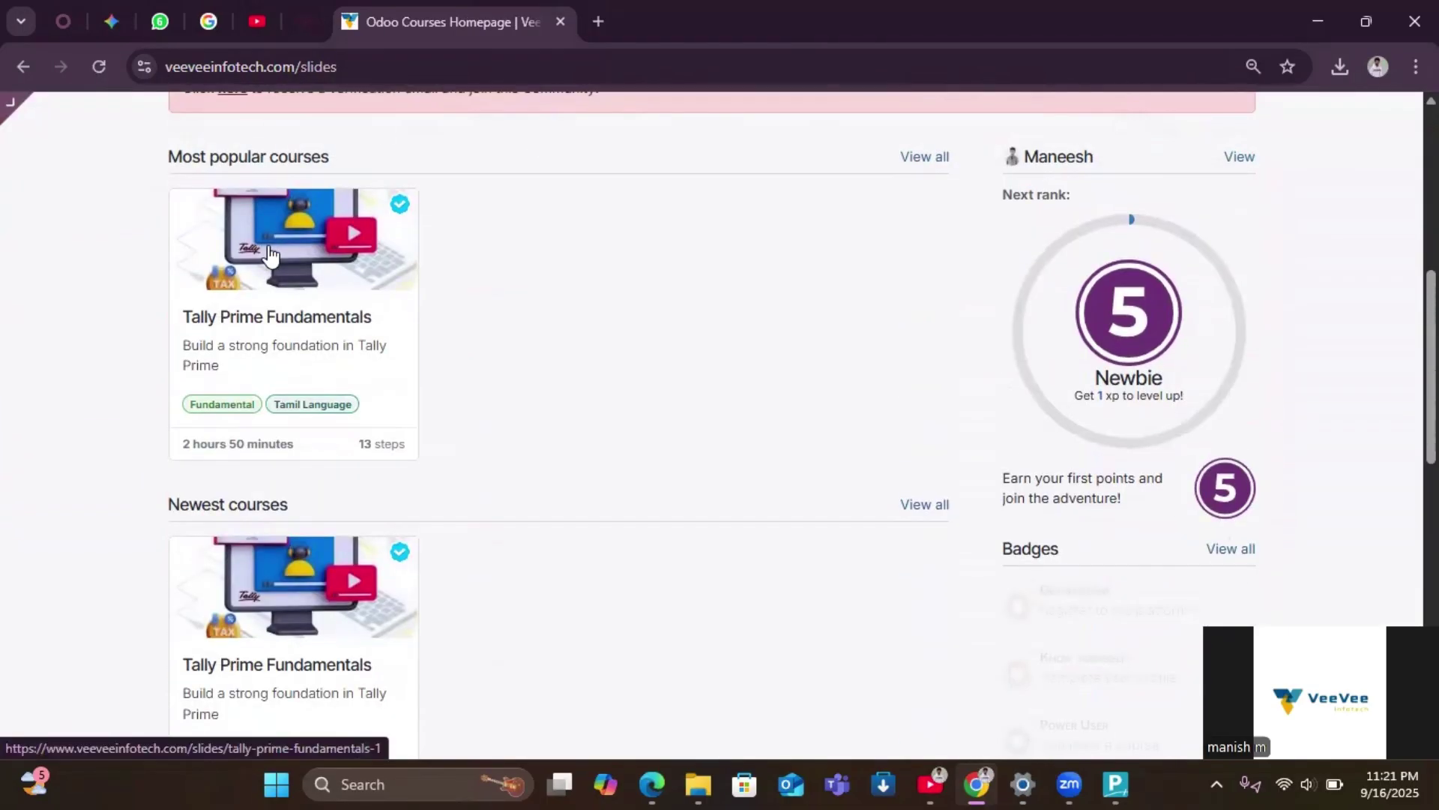
{"action": "left_click", "coordinate": [271, 255]}
Step: Add the Tally Prime Fundamentals course to the cart with quantity 1 and proceed to checkout
{"action": "scroll", "coordinate": [267, 244], "scroll_direction": "down", "scroll_amount": 2}
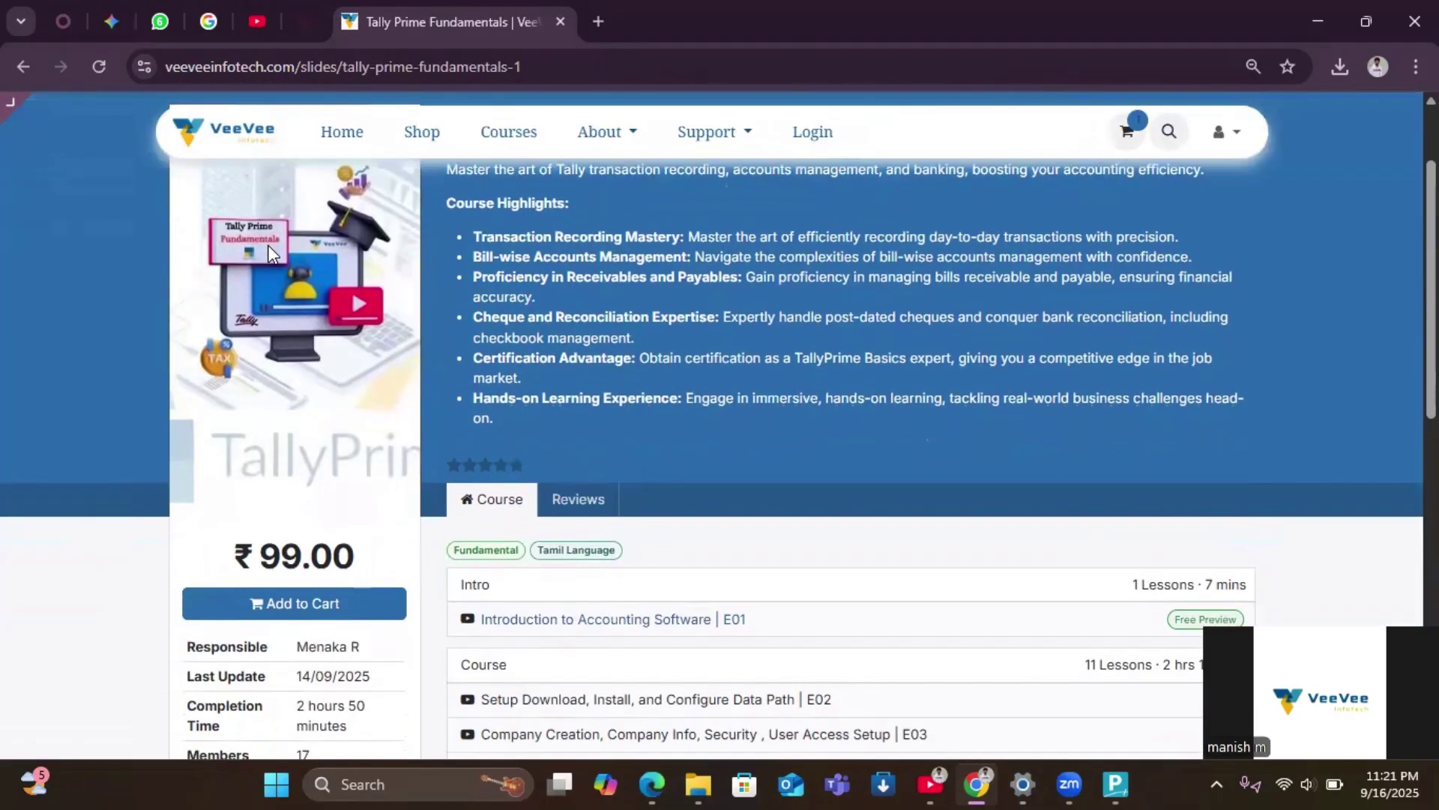
{"action": "left_click", "coordinate": [308, 558]}
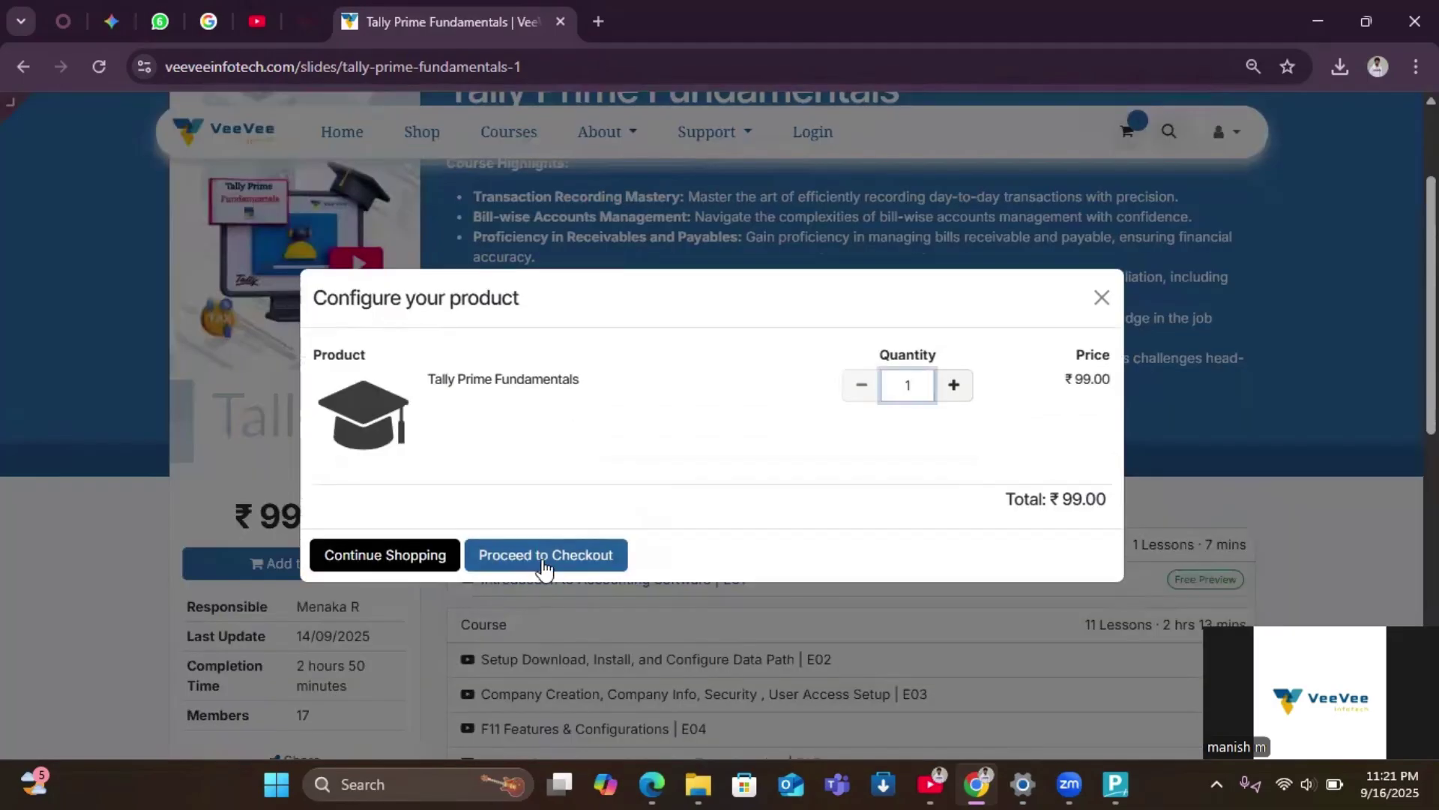
{"action": "left_click", "coordinate": [556, 562]}
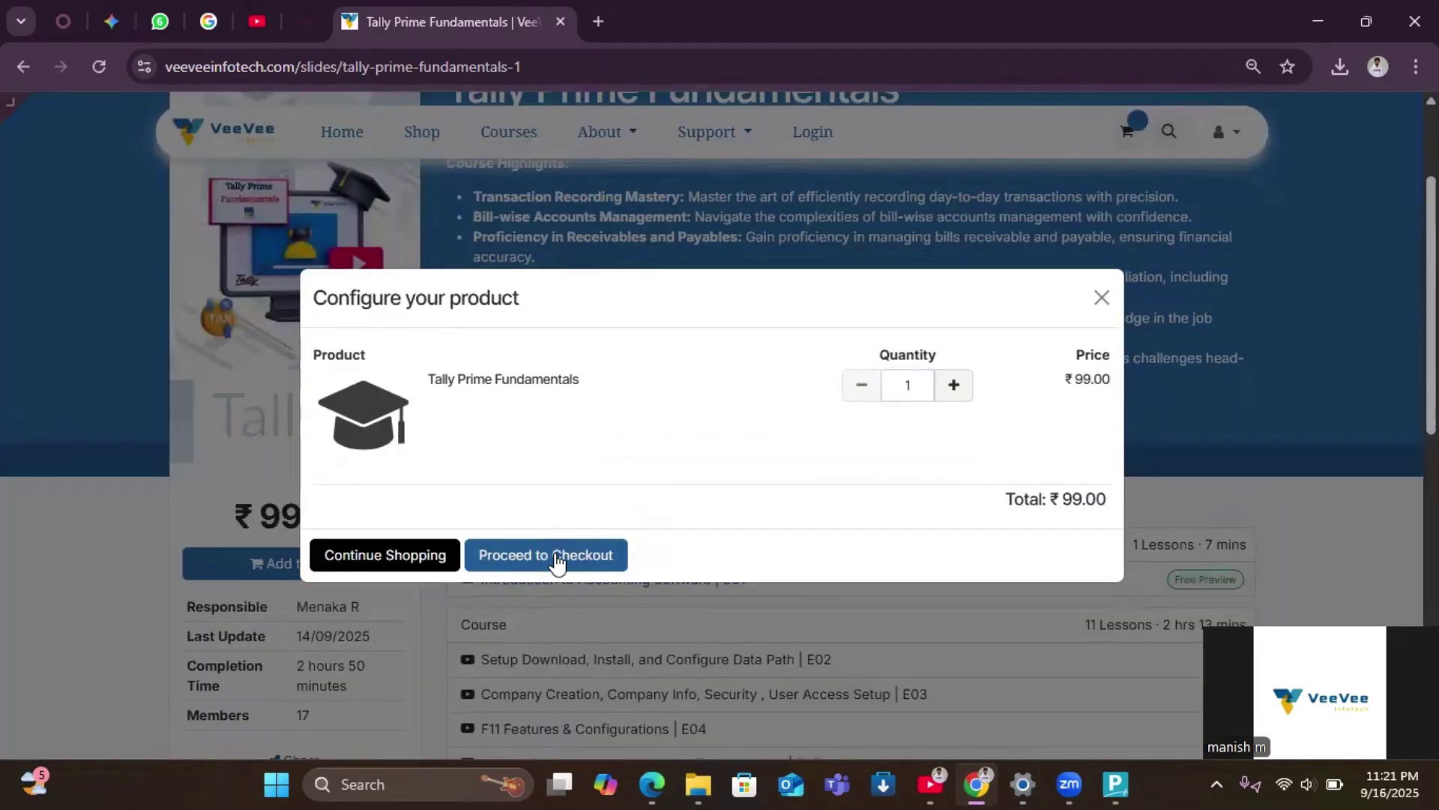